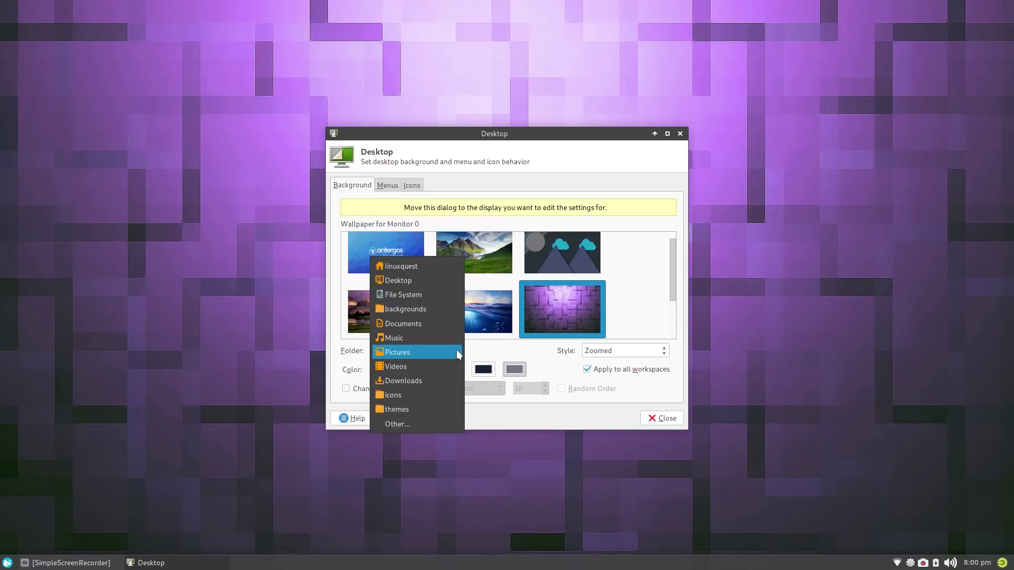
# Step: Try automatic background changing at an interval in minutes, with Pictures as the wallpaper folder
pyautogui.click(457, 353)
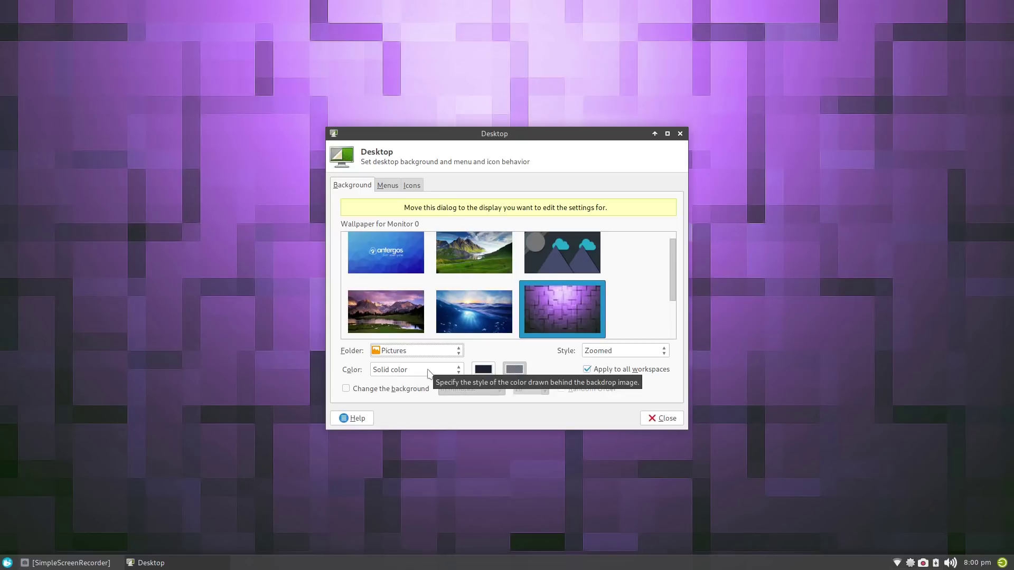
pyautogui.click(378, 391)
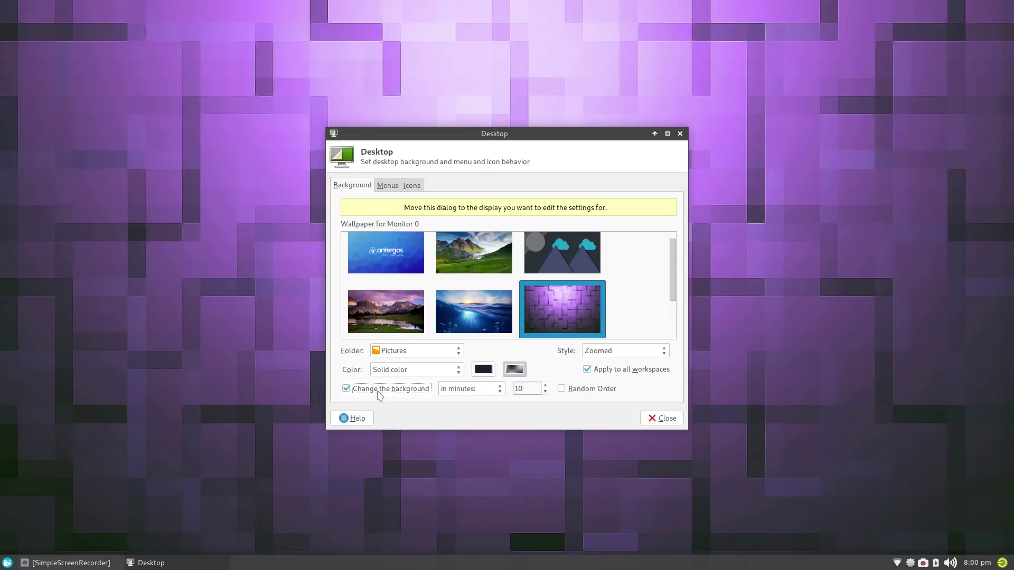
pyautogui.click(500, 390)
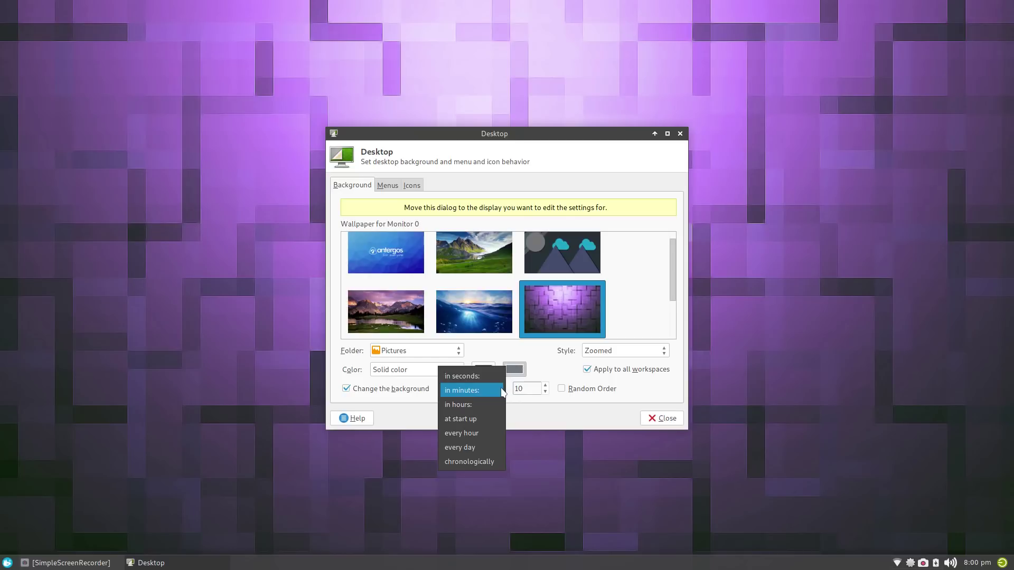
pyautogui.click(502, 391)
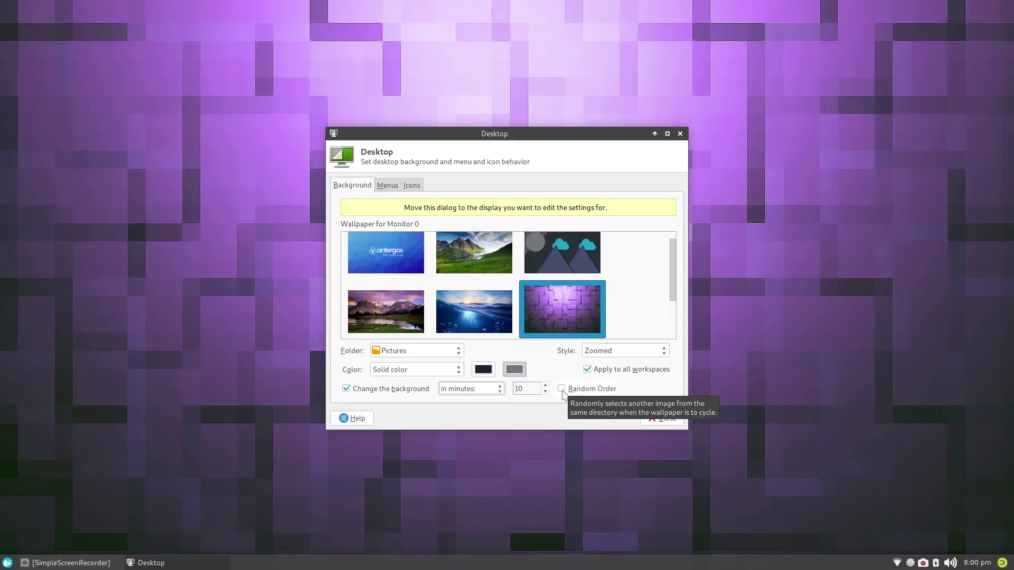
pyautogui.click(411, 391)
pyautogui.click(411, 390)
pyautogui.click(411, 390)
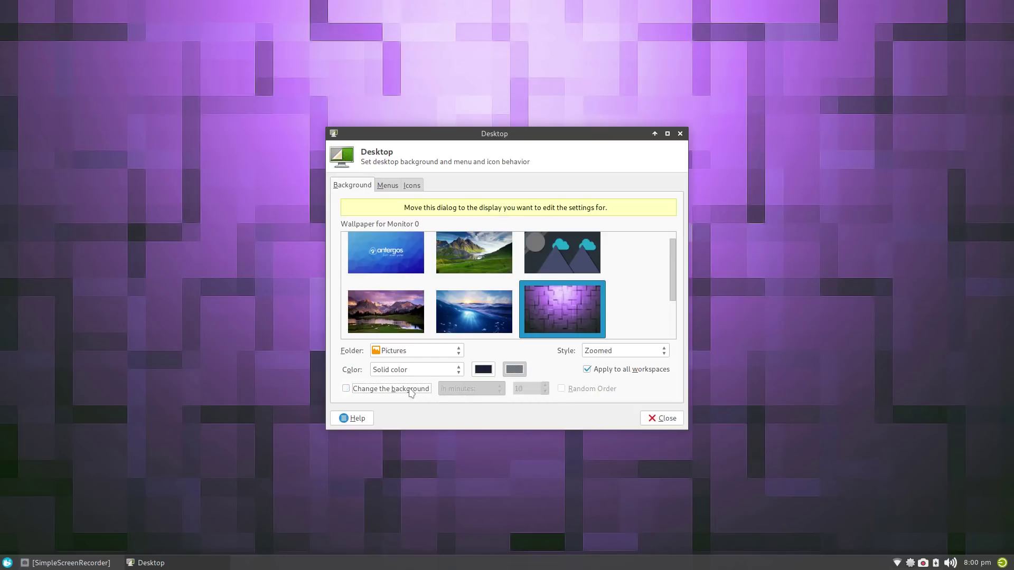
# Step: Close the desktop settings and open the Add/Remove Software package manager, ready for a package search
pyautogui.click(659, 419)
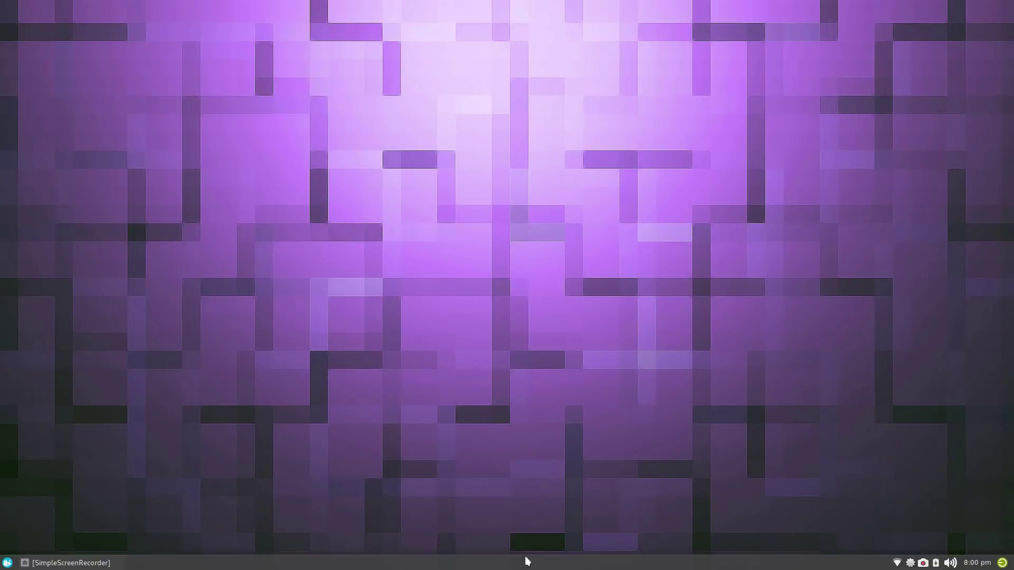
pyautogui.click(7, 563)
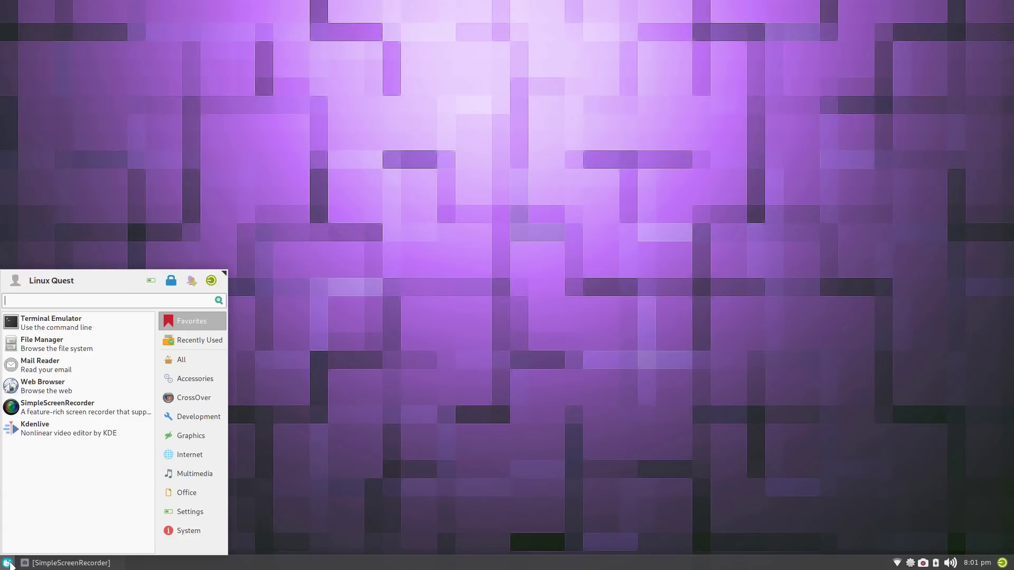
pyautogui.click(196, 530)
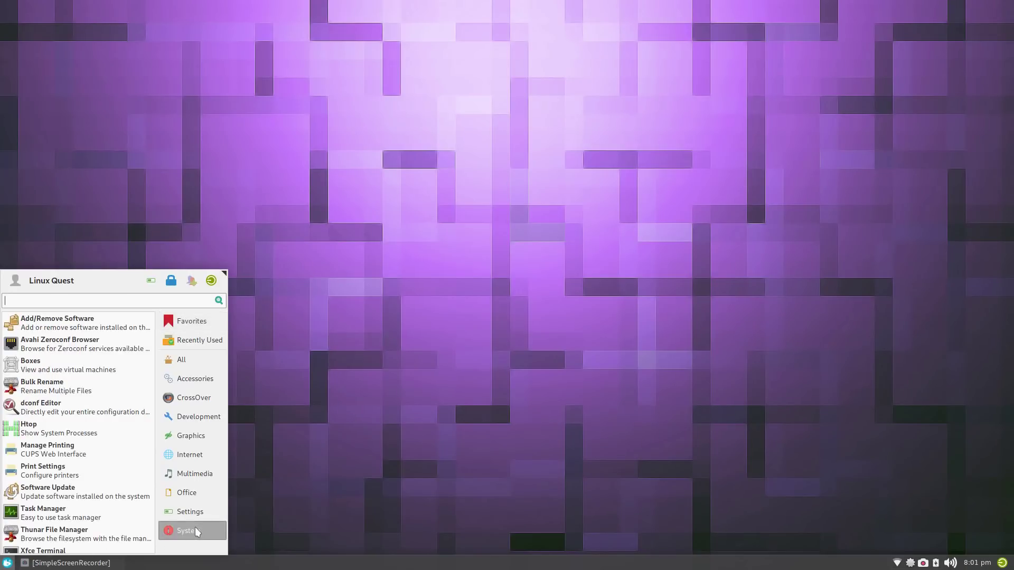
pyautogui.click(92, 321)
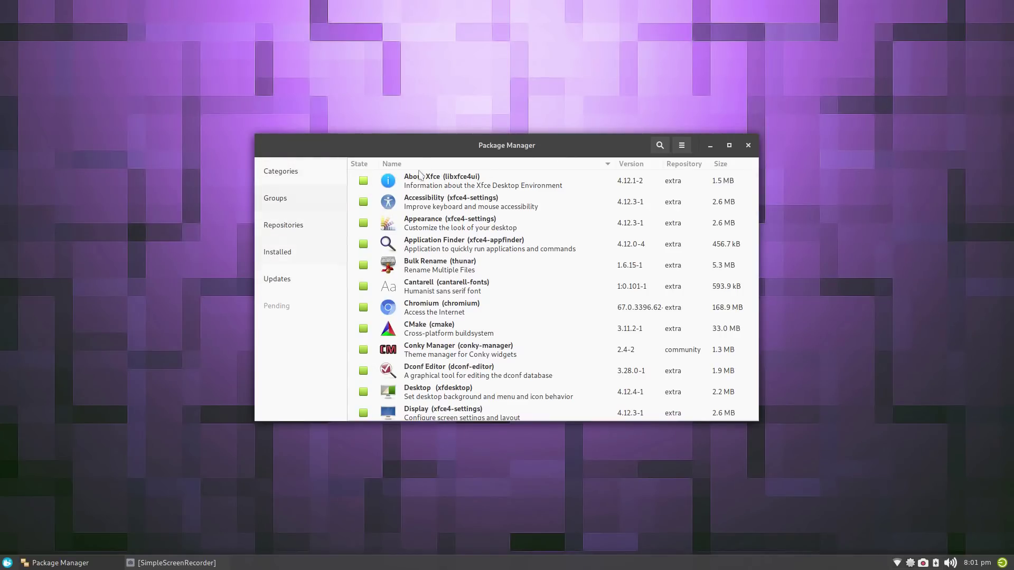
pyautogui.click(660, 145)
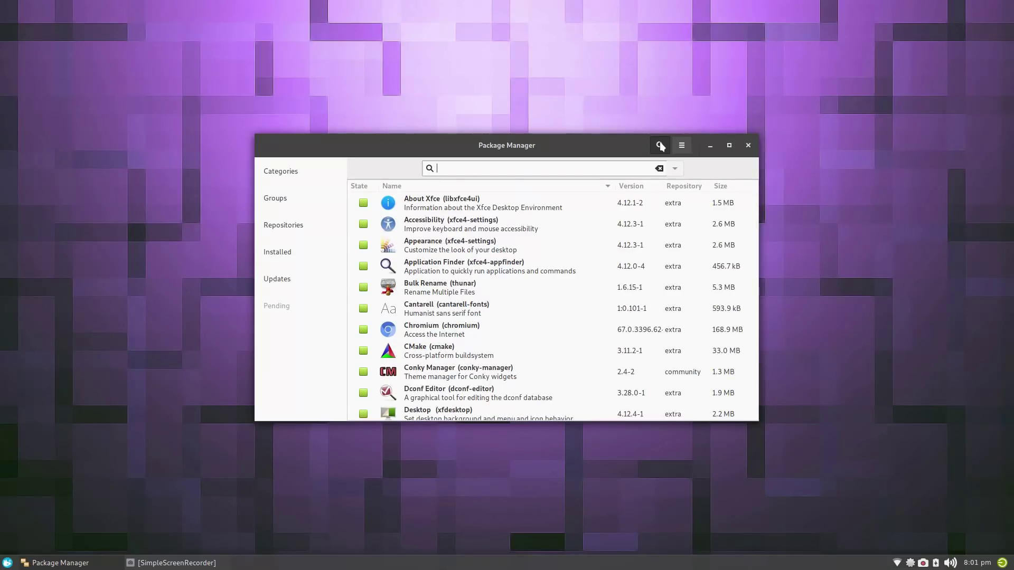
# Step: Search the installed applications for "xfe" and return to the package manager's search
pyautogui.click(7, 562)
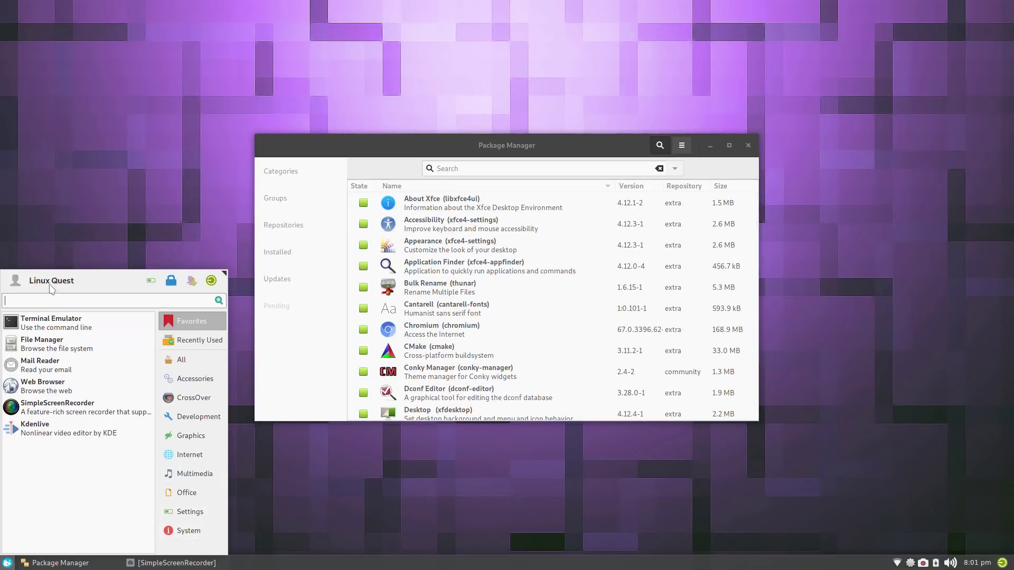
pyautogui.write('xfe')
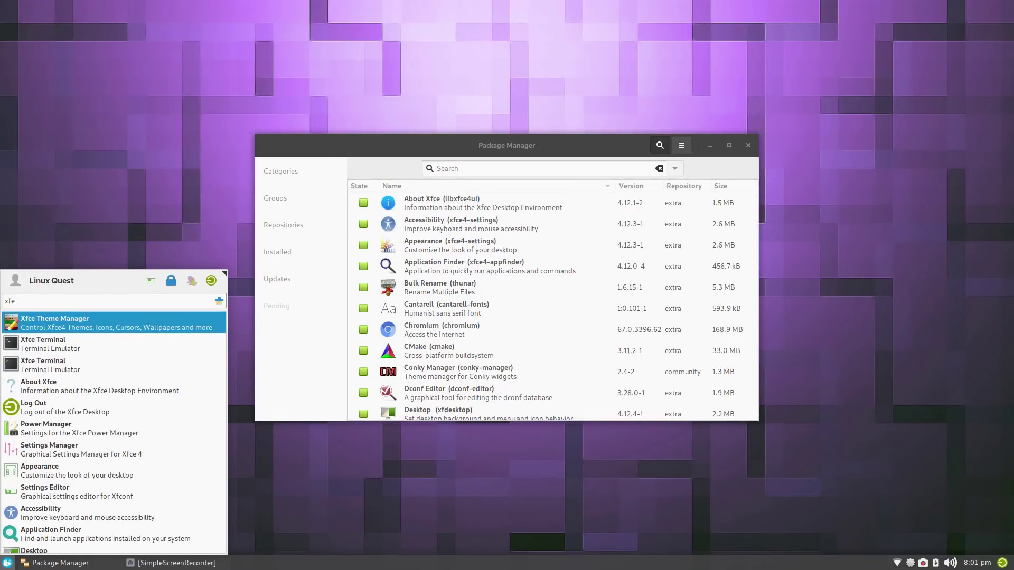
pyautogui.click(558, 166)
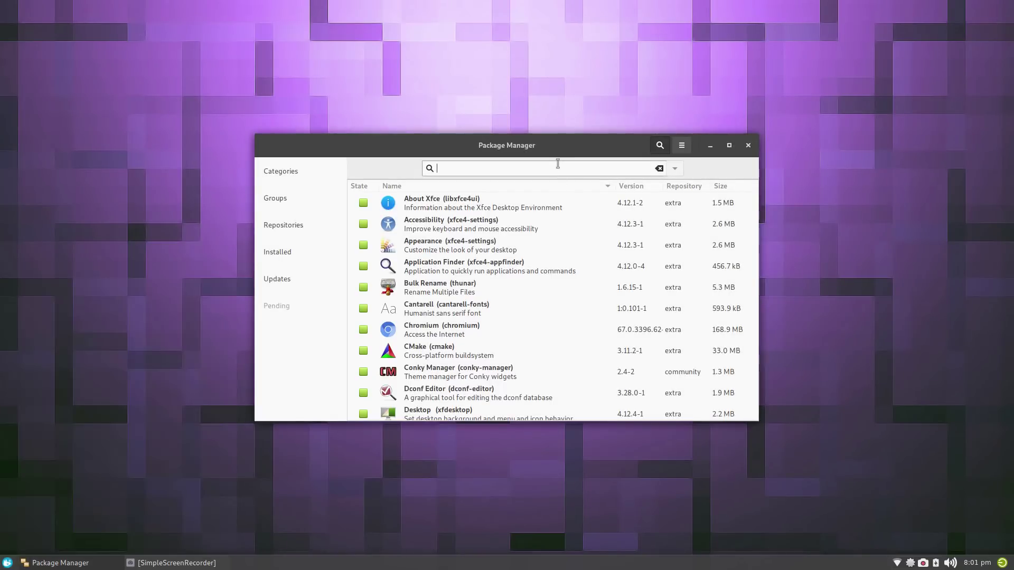
# Step: Open the package manager preferences by entering the account password, check the AUR support settings, and close them
pyautogui.click(681, 149)
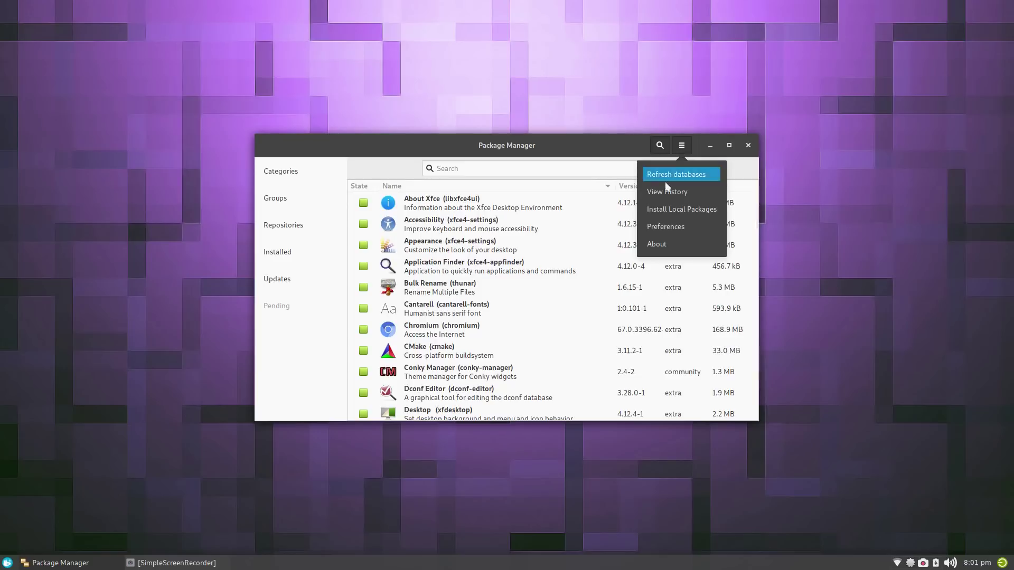
pyautogui.click(665, 227)
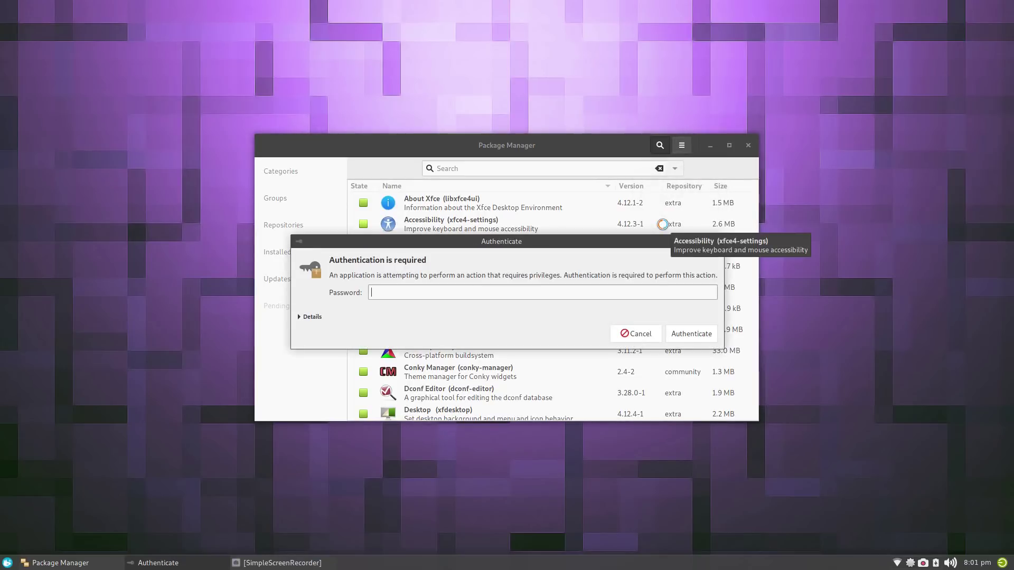
pyautogui.write('********')
pyautogui.press('Return')
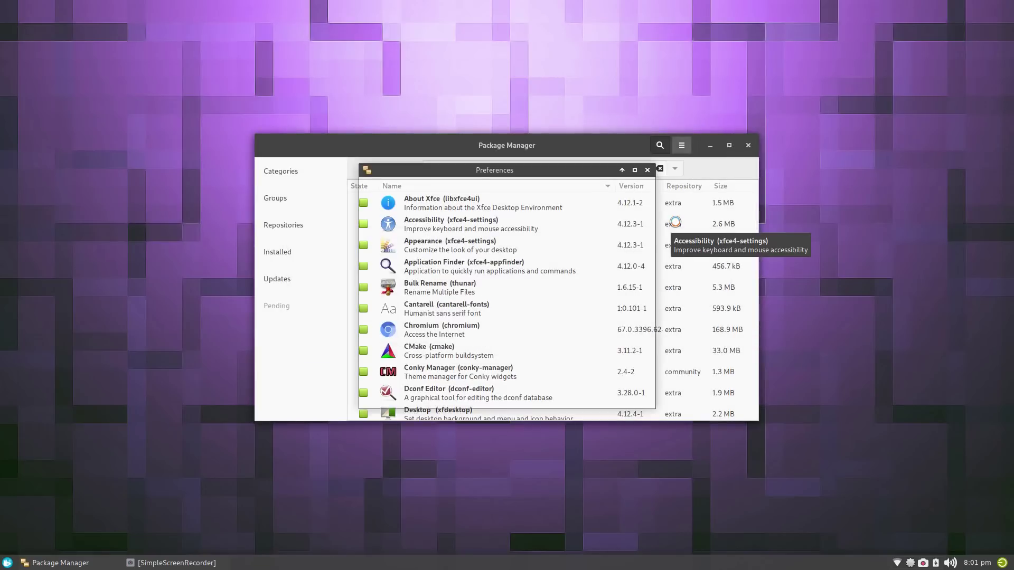
pyautogui.click(425, 192)
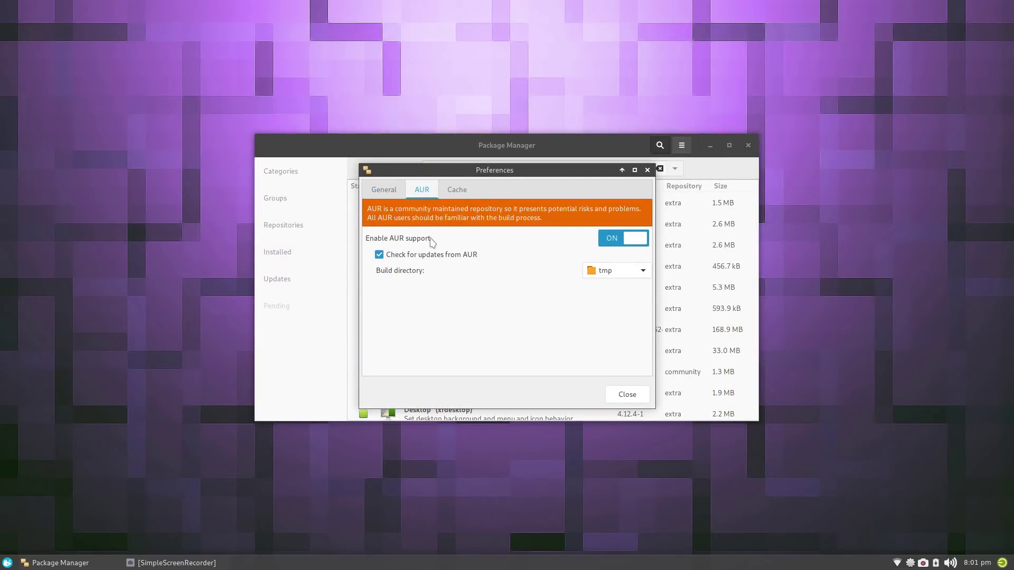
pyautogui.click(648, 170)
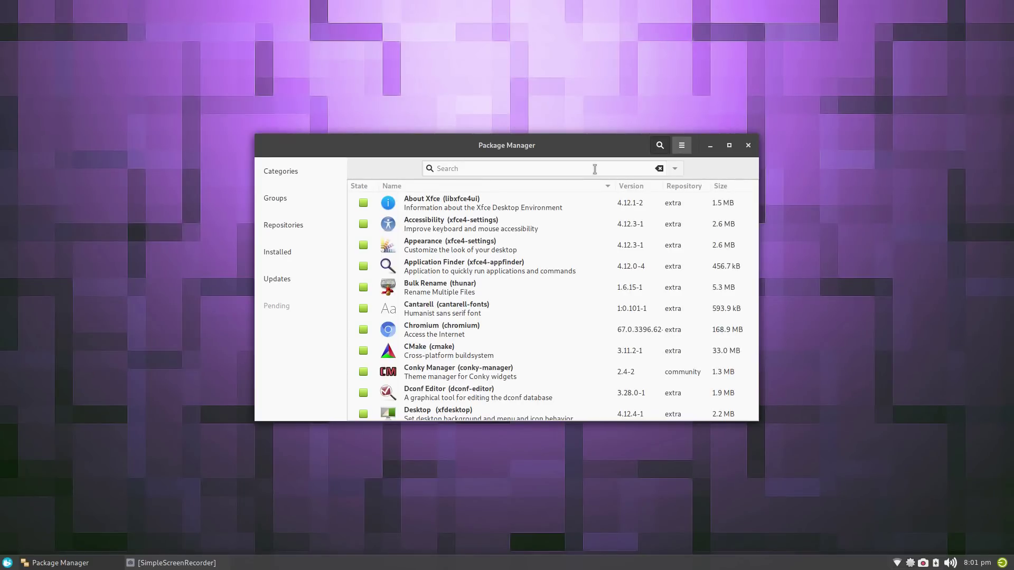
# Step: Search the packages for "XFCE Theme" and show the matches from the AUR
pyautogui.click(595, 168)
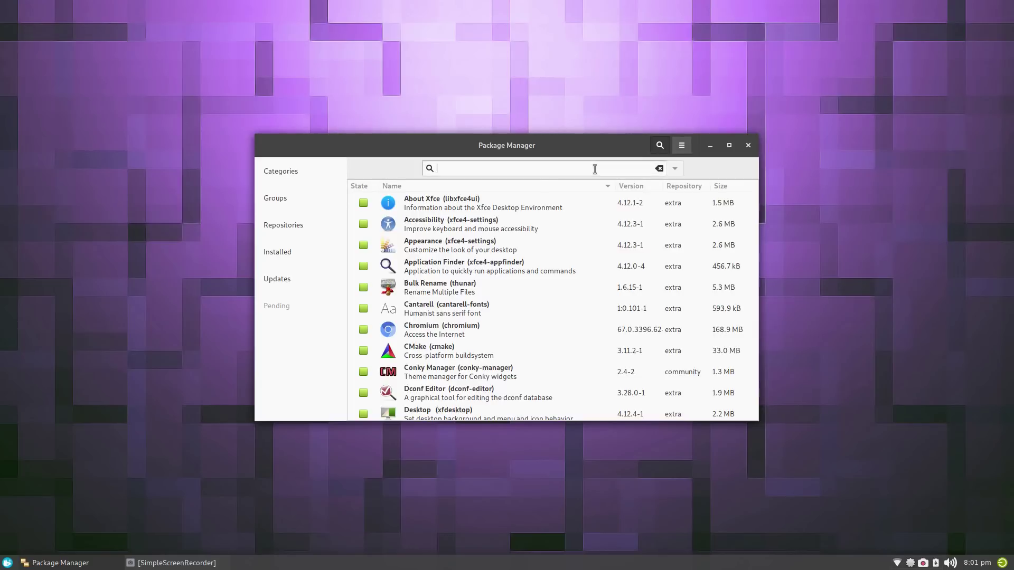
pyautogui.write('XFCE Theme')
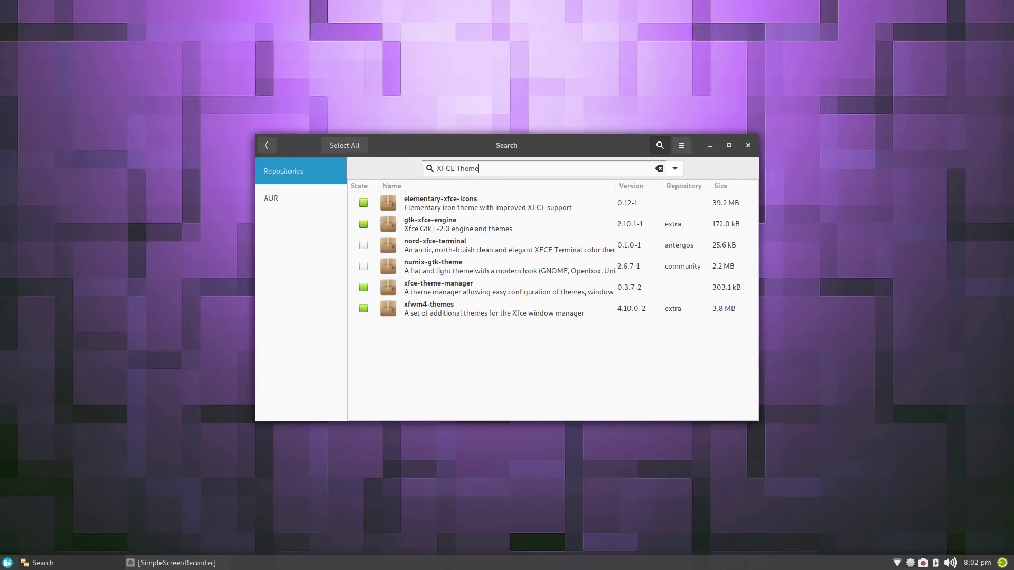
pyautogui.click(301, 199)
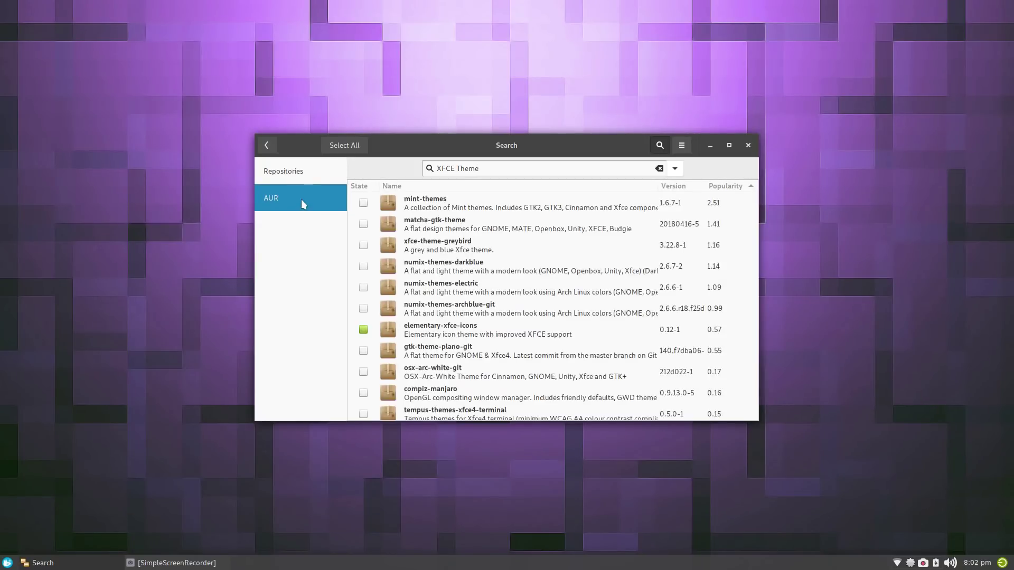
# Step: Browse the AUR theme packages for Xfce and close the package manager
pyautogui.scroll(-4, 472, 272)
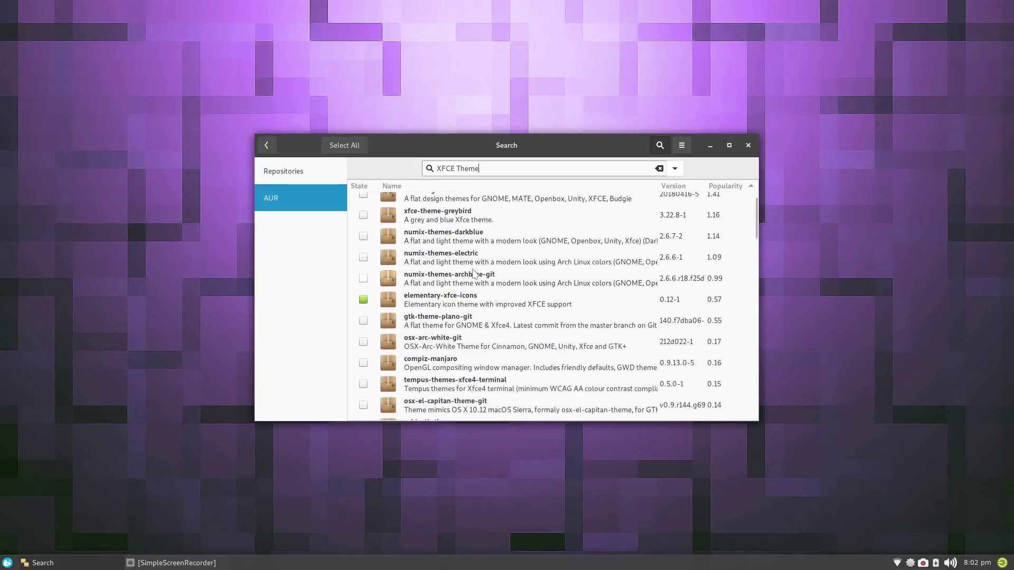
pyautogui.scroll(-5, 471, 272)
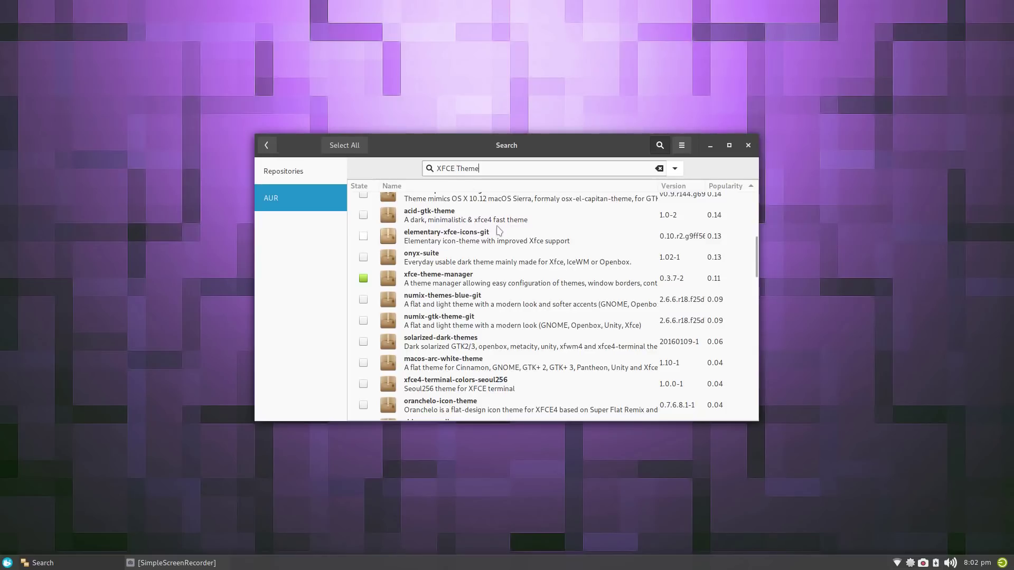
pyautogui.scroll(10, 499, 231)
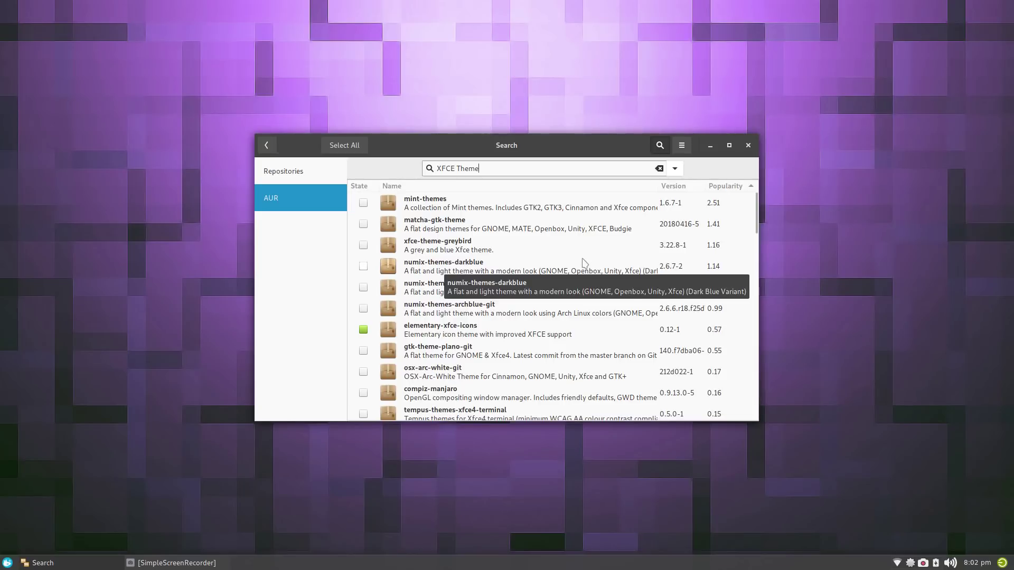
pyautogui.scroll(-10, 556, 267)
pyautogui.scroll(-12, 584, 262)
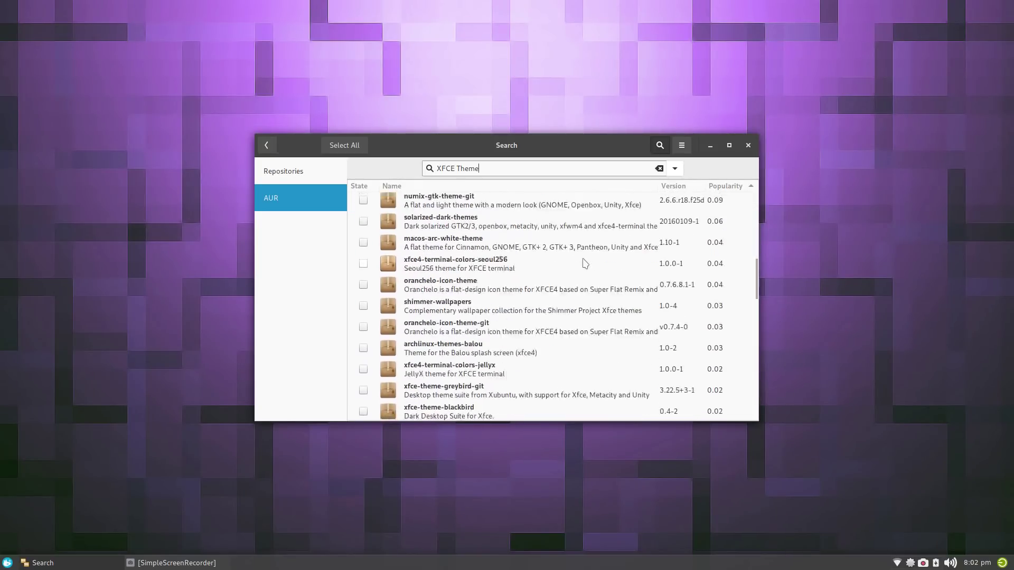
pyautogui.scroll(-5, 585, 263)
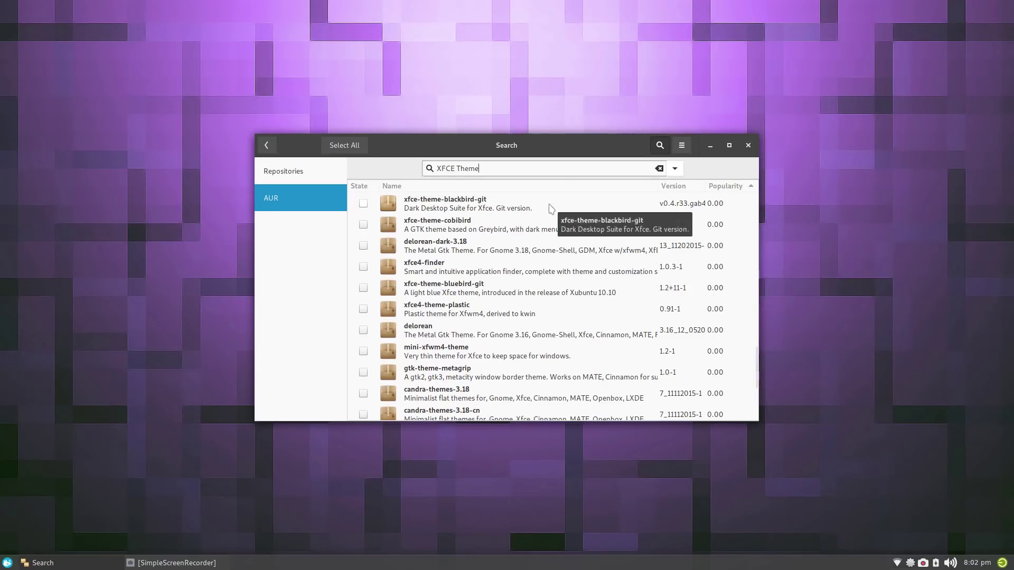
pyautogui.scroll(8, 581, 243)
pyautogui.click(748, 146)
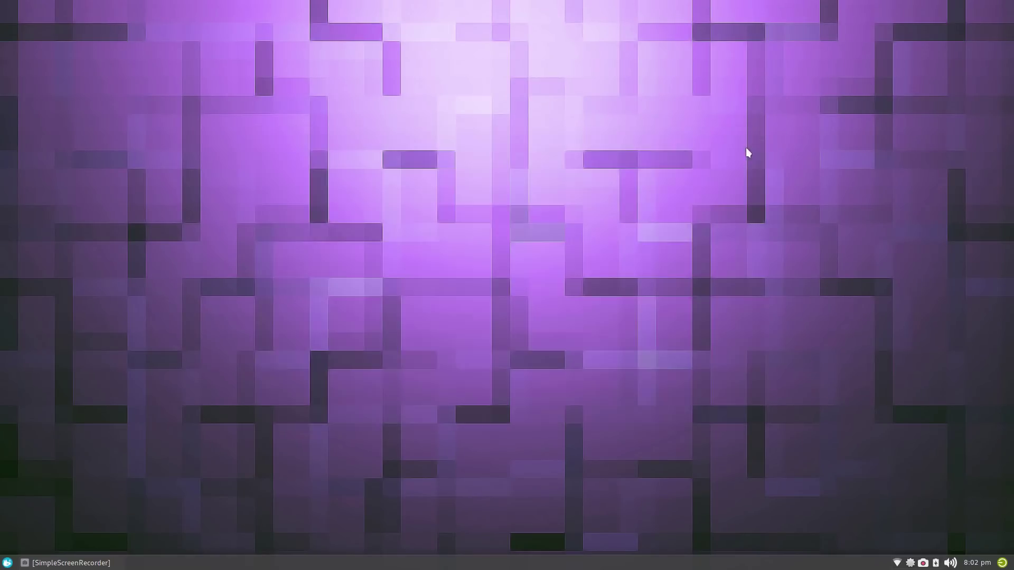
# Step: Open the Appearance settings from the list of all applications
pyautogui.click(6, 563)
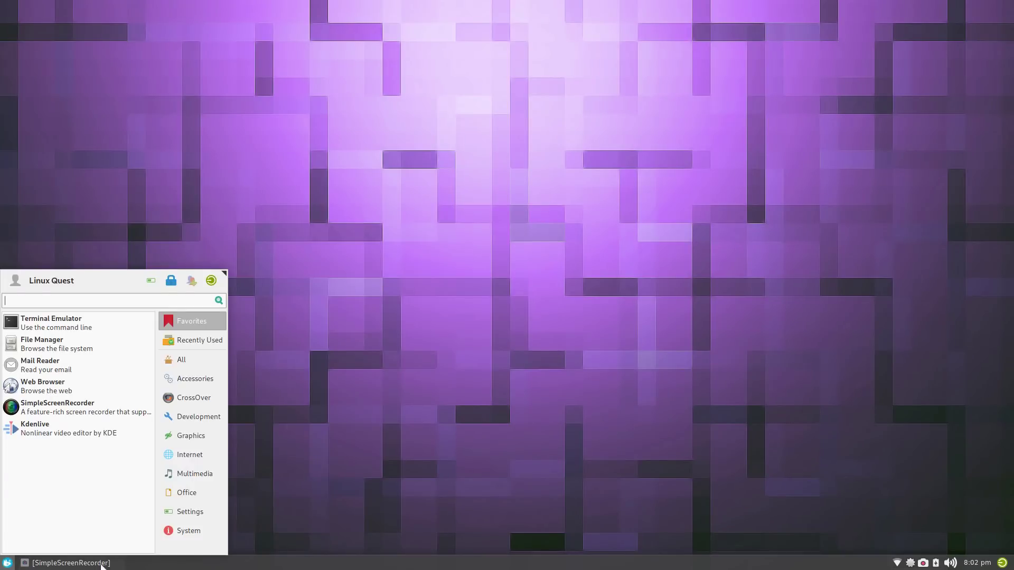
pyautogui.click(188, 367)
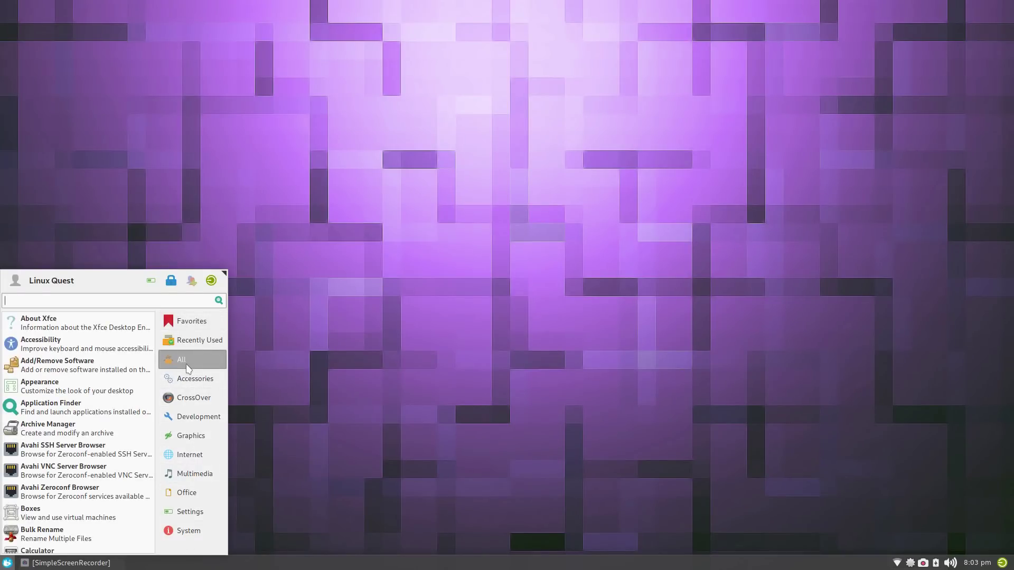
pyautogui.click(100, 388)
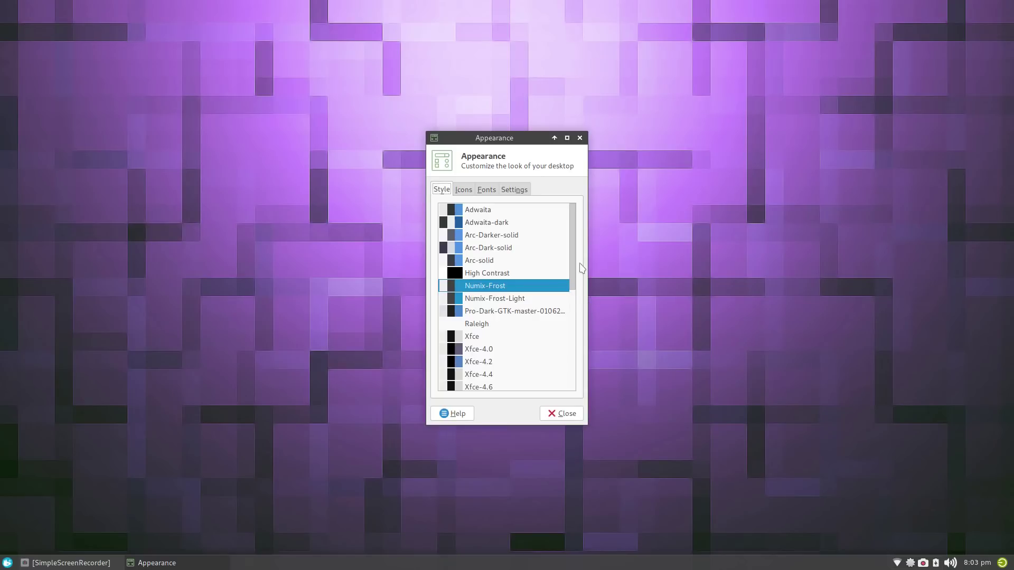
# Step: Review the available styles, icon themes, fonts and general options in the Appearance settings, ending back at the styles
pyautogui.moveTo(573, 270); pyautogui.dragTo(585, 225)
pyautogui.moveTo(572, 267); pyautogui.dragTo(584, 231)
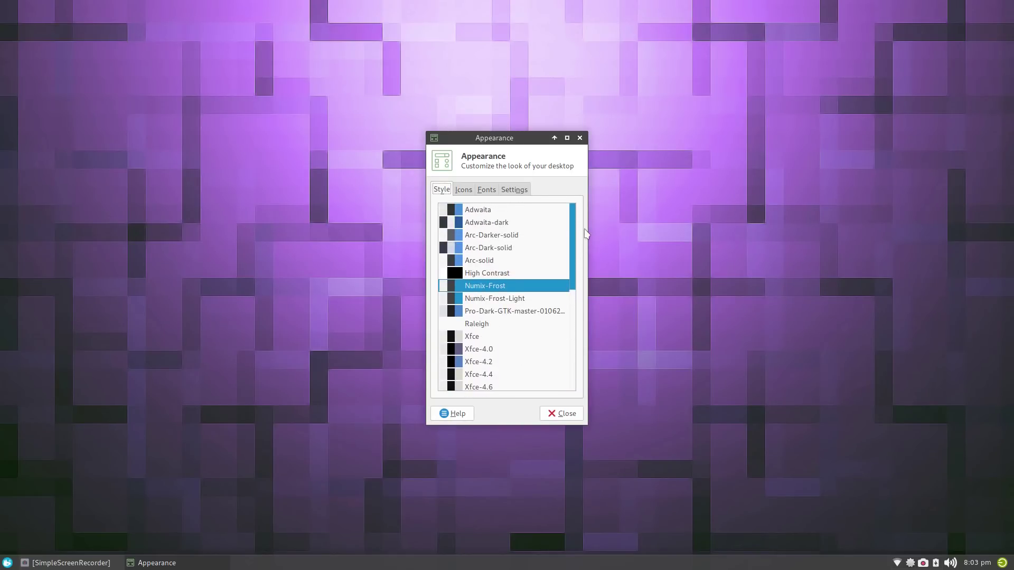
pyautogui.click(465, 193)
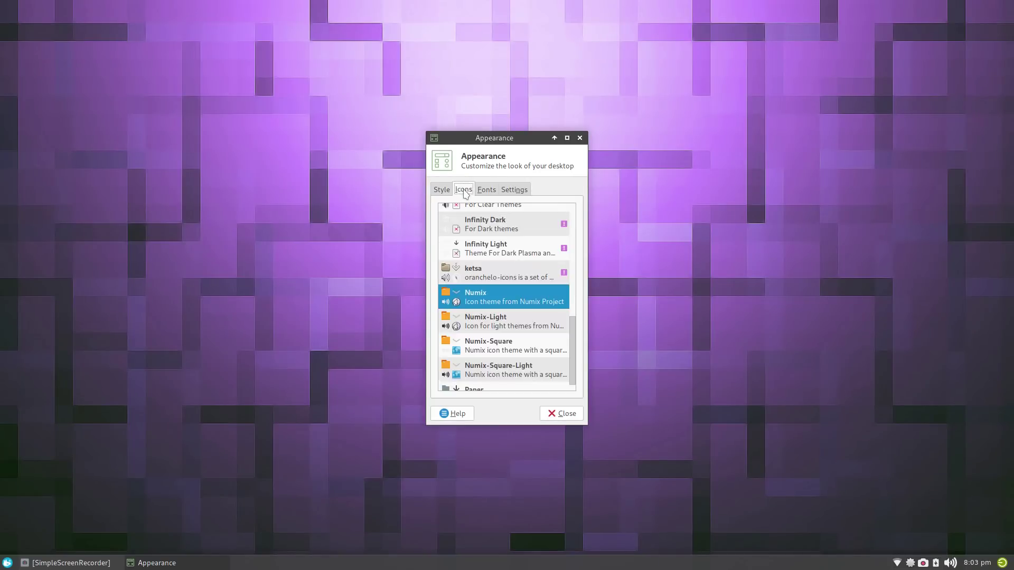
pyautogui.moveTo(575, 372); pyautogui.dragTo(590, 223)
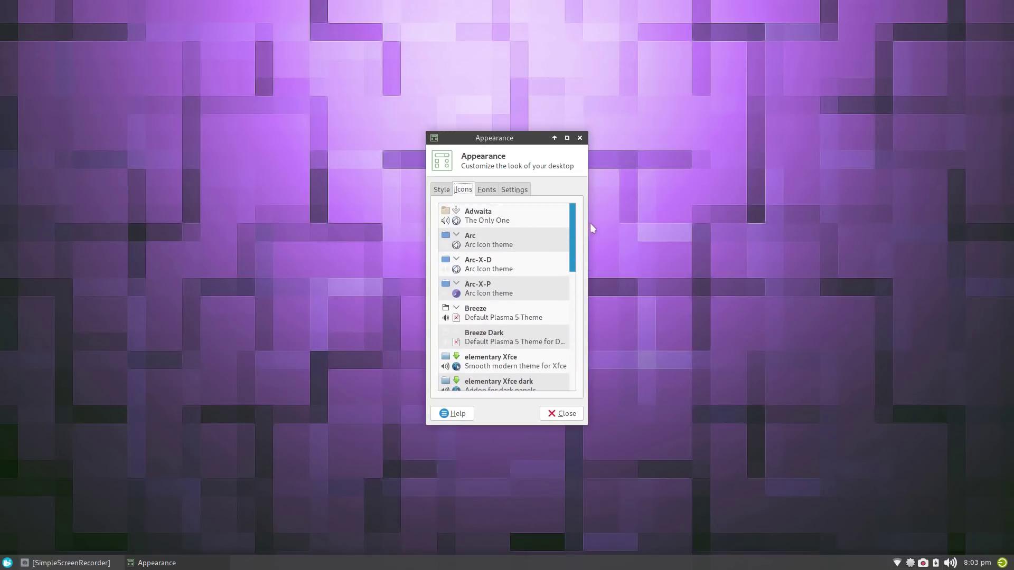
pyautogui.click(487, 191)
pyautogui.click(523, 193)
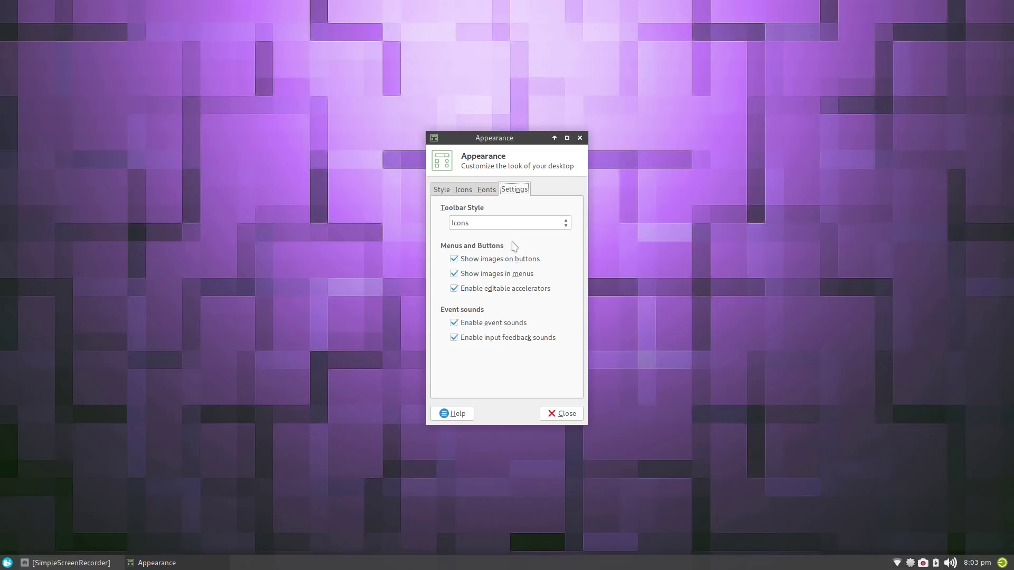
pyautogui.click(444, 193)
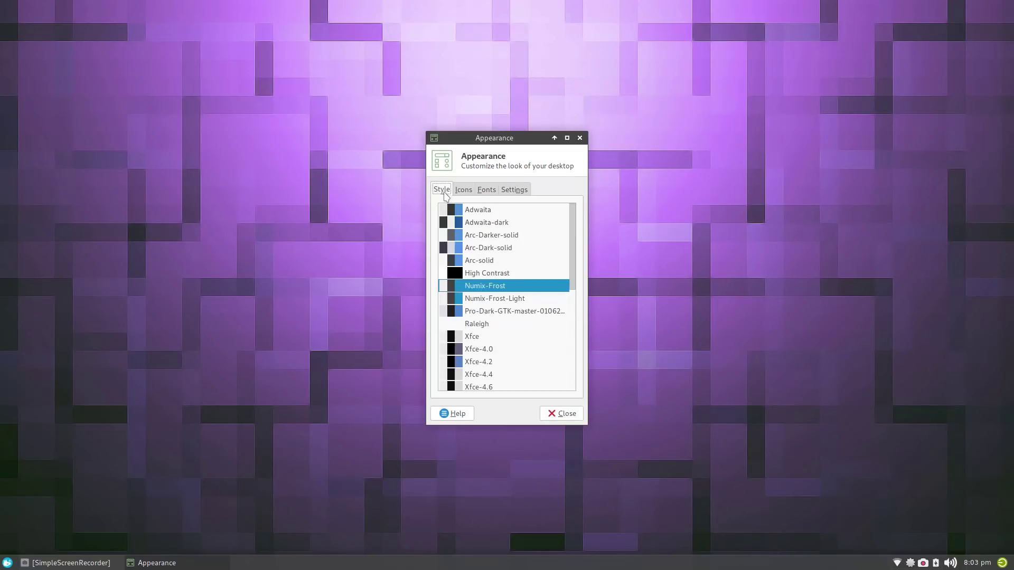
# Step: Close the Appearance settings, search the applications for "xfce" and open the Xfce Theme Manager
pyautogui.click(580, 138)
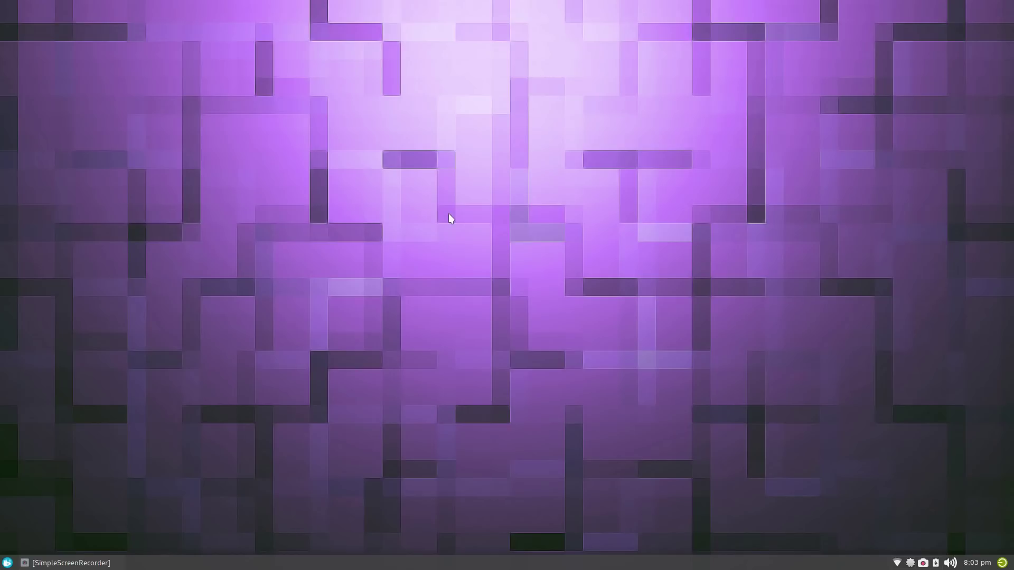
pyautogui.click(7, 563)
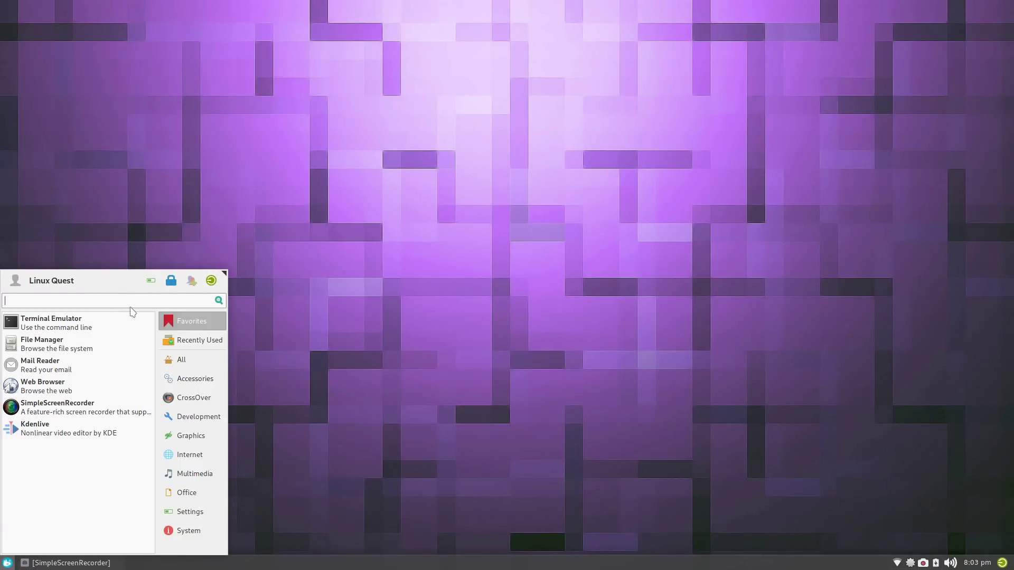
pyautogui.write('xfce')
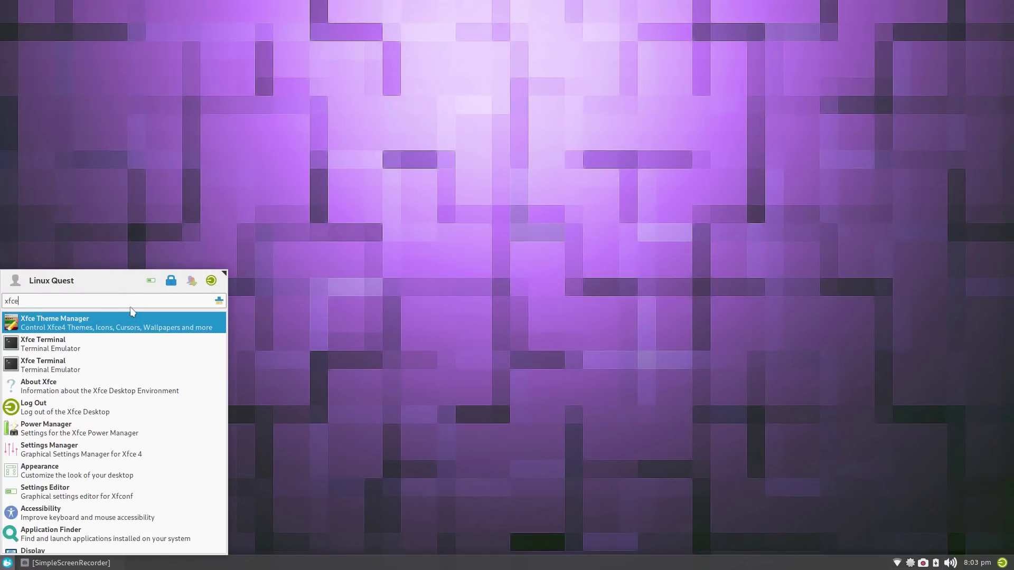
pyautogui.click(143, 333)
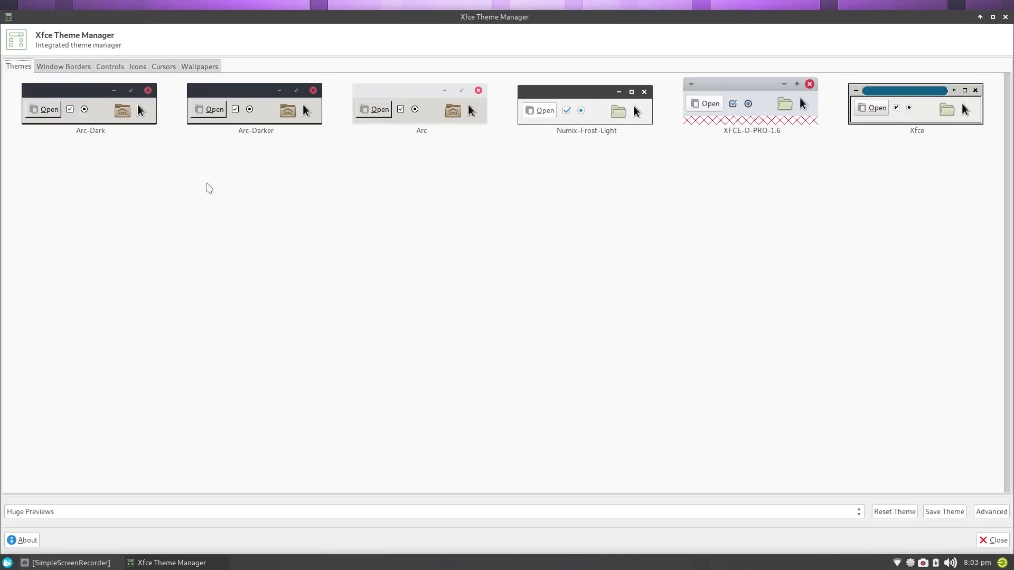
# Step: Look over the available themes, comparing the Arc-Dark and Arc-Darker previews
pyautogui.click(38, 98)
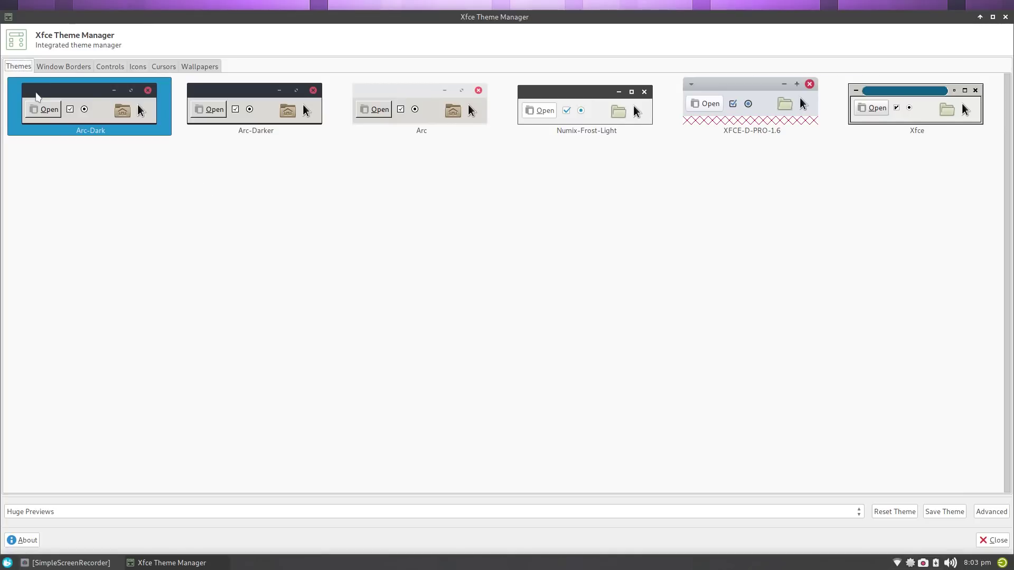
pyautogui.click(223, 108)
pyautogui.click(68, 110)
pyautogui.click(280, 115)
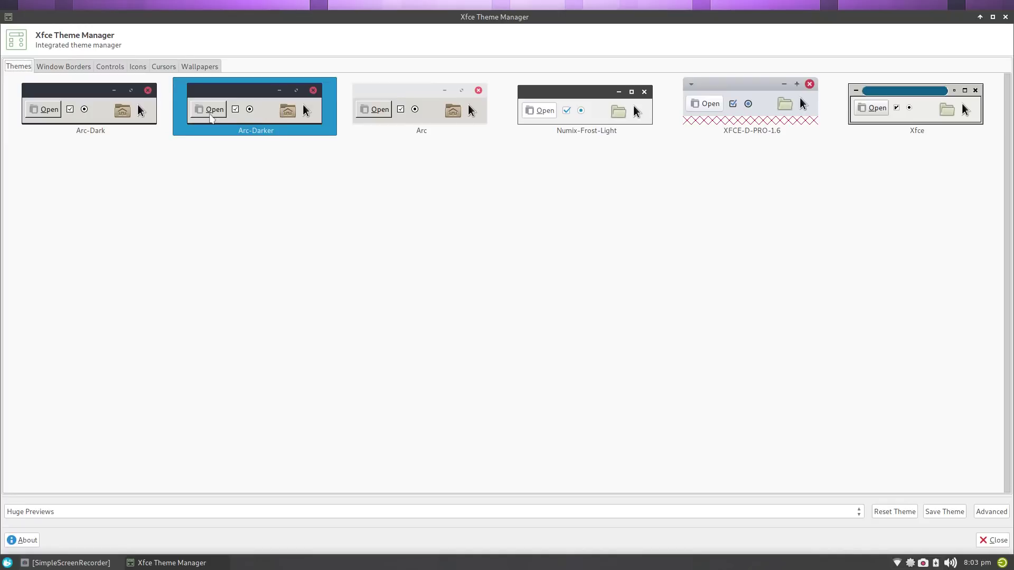
pyautogui.click(643, 108)
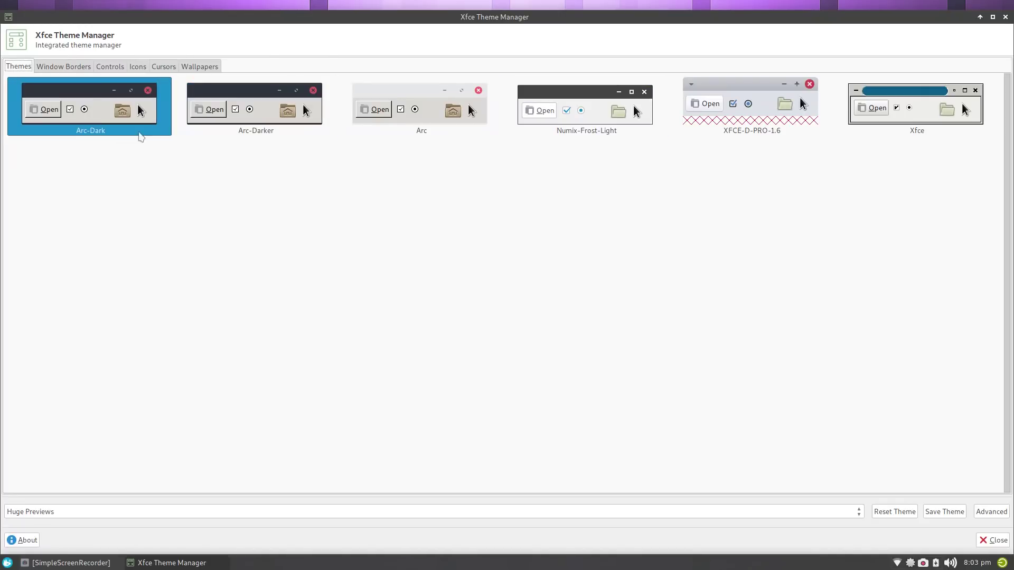
# Step: Browse the window border styles and apply Arc-Darker-solid
pyautogui.click(73, 68)
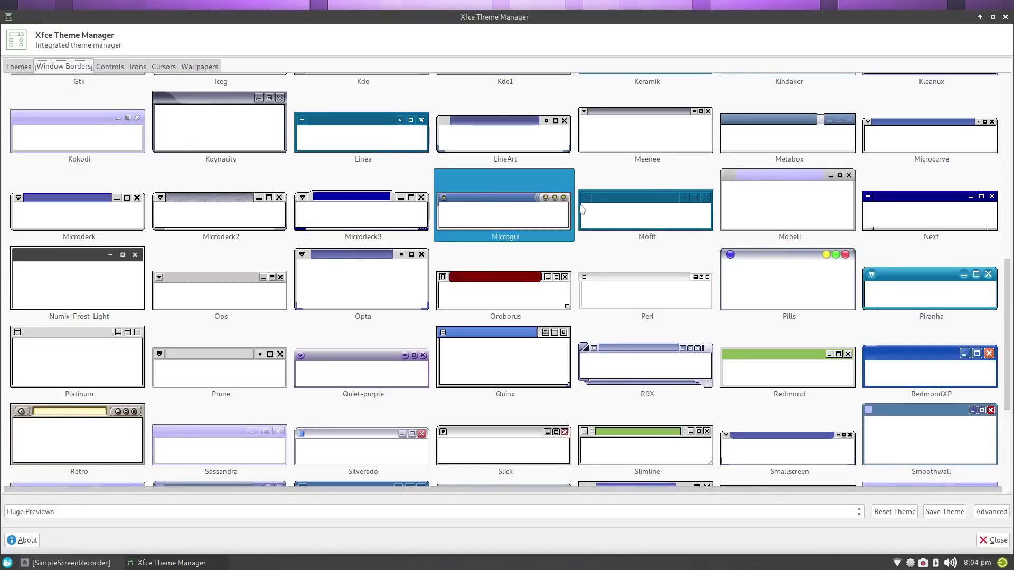
pyautogui.click(914, 203)
pyautogui.scroll(-1, 914, 203)
pyautogui.scroll(-4, 914, 203)
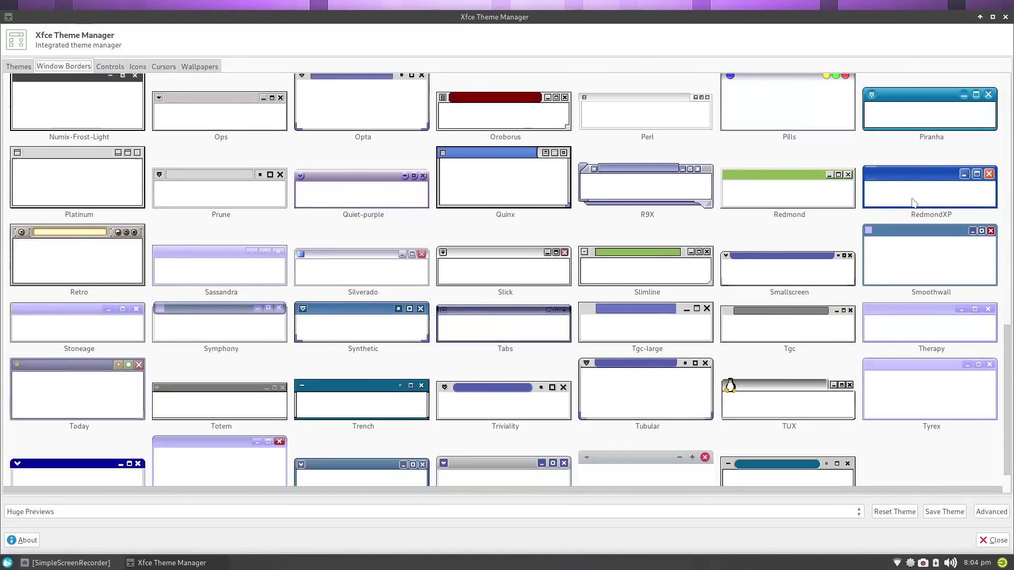
pyautogui.scroll(5, 913, 196)
pyautogui.click(984, 81)
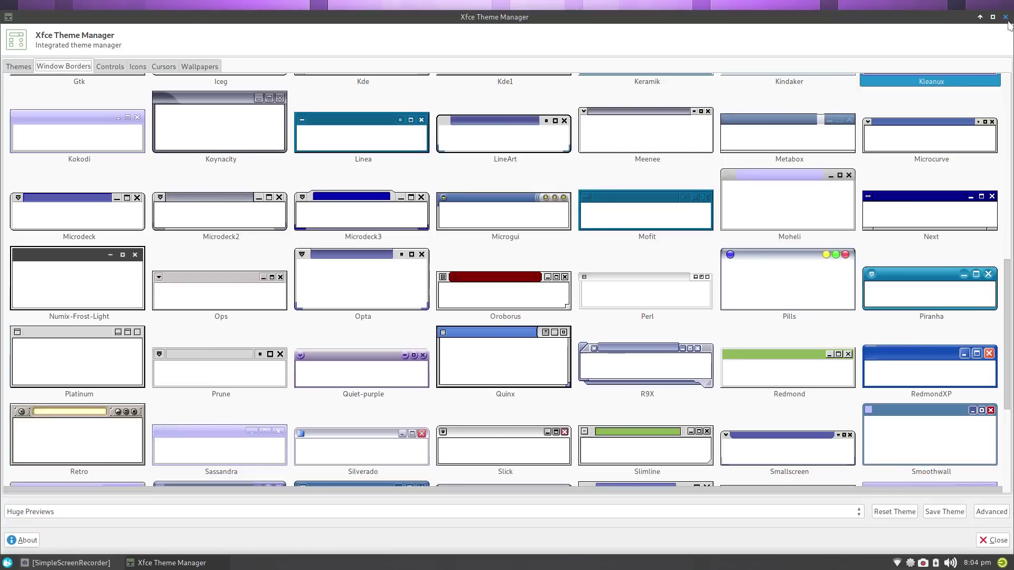
pyautogui.click(95, 284)
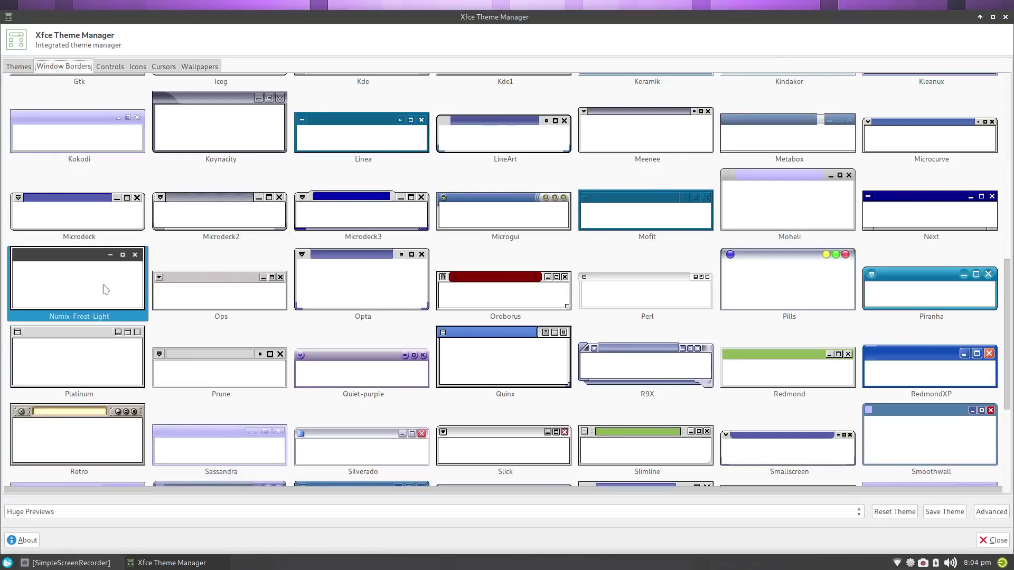
pyautogui.scroll(3, 339, 333)
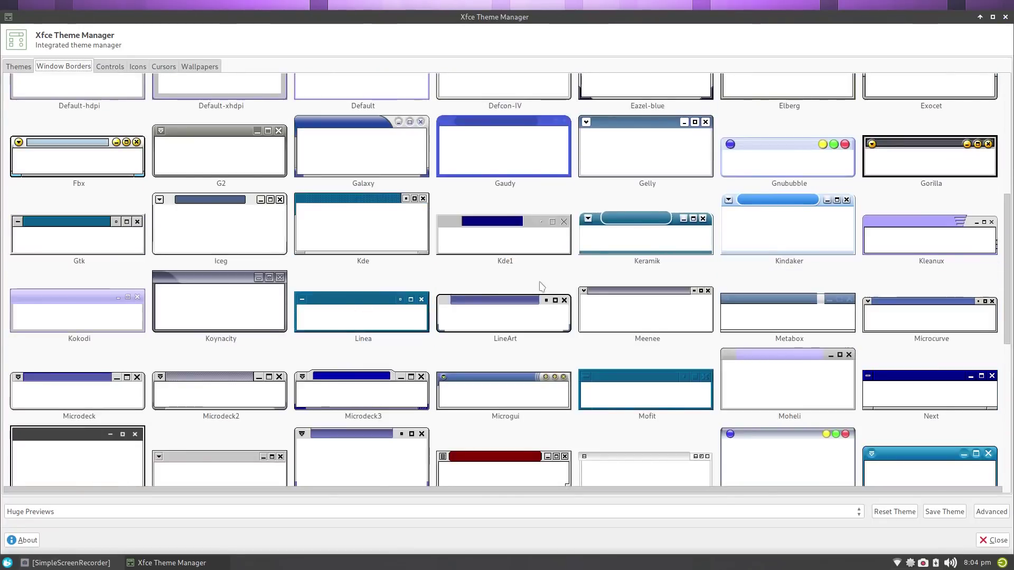
pyautogui.scroll(6, 542, 285)
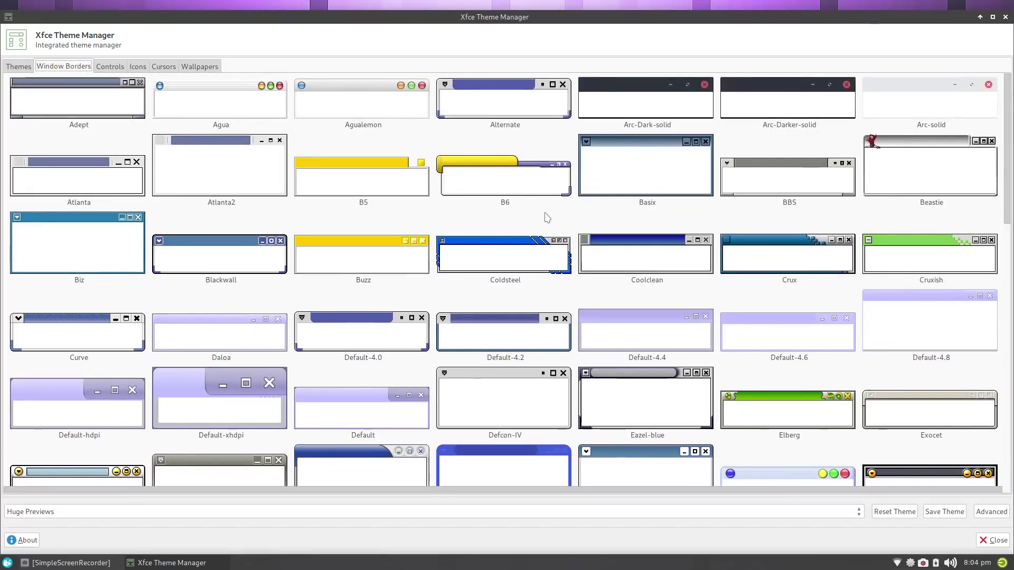
pyautogui.click(758, 116)
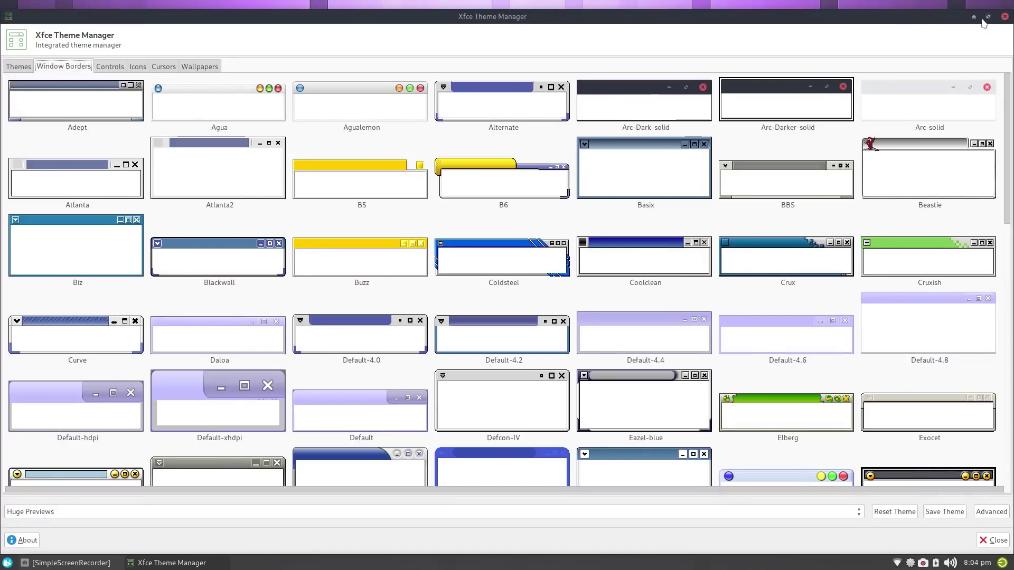
# Step: Look over the control styles, return to the themes and try Arc-Darker and Arc-Dark, leaving Arc-Darker applied
pyautogui.click(111, 69)
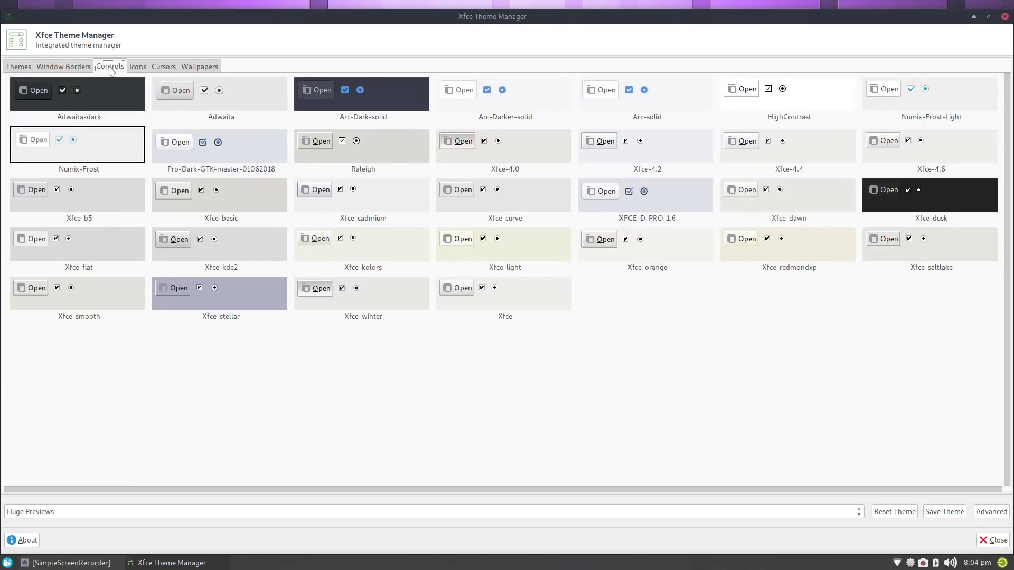
pyautogui.click(90, 133)
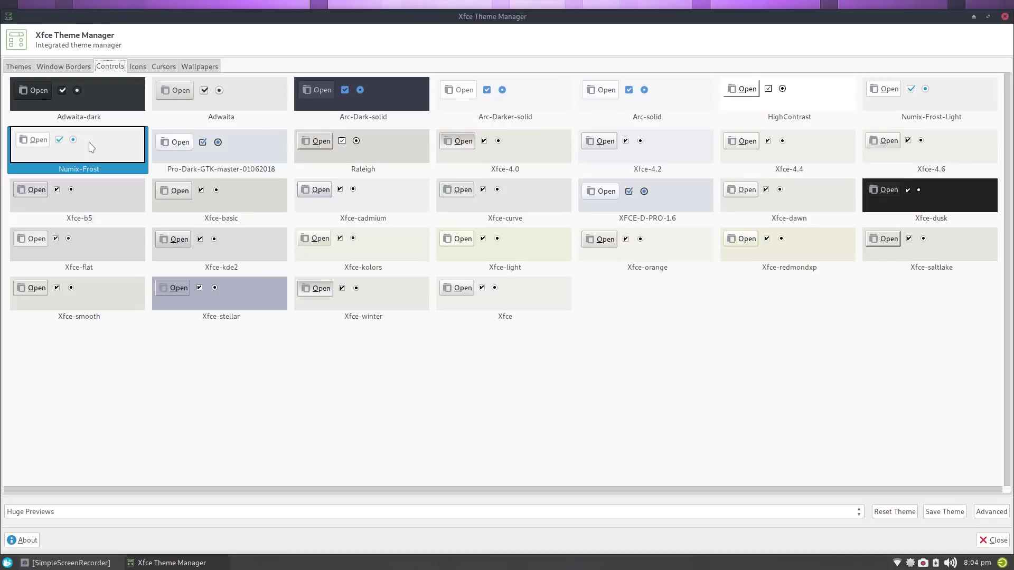
pyautogui.click(19, 67)
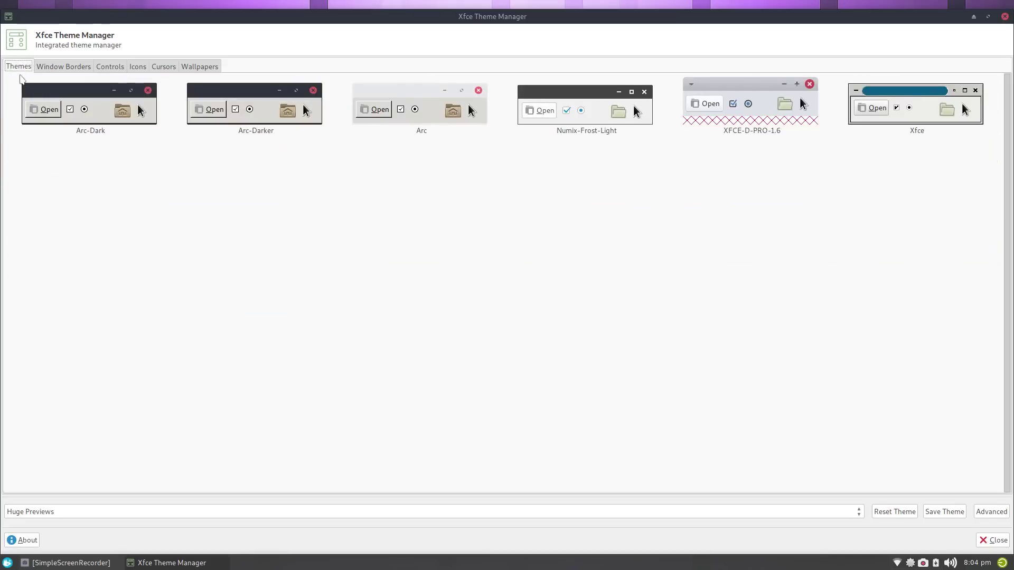
pyautogui.click(256, 108)
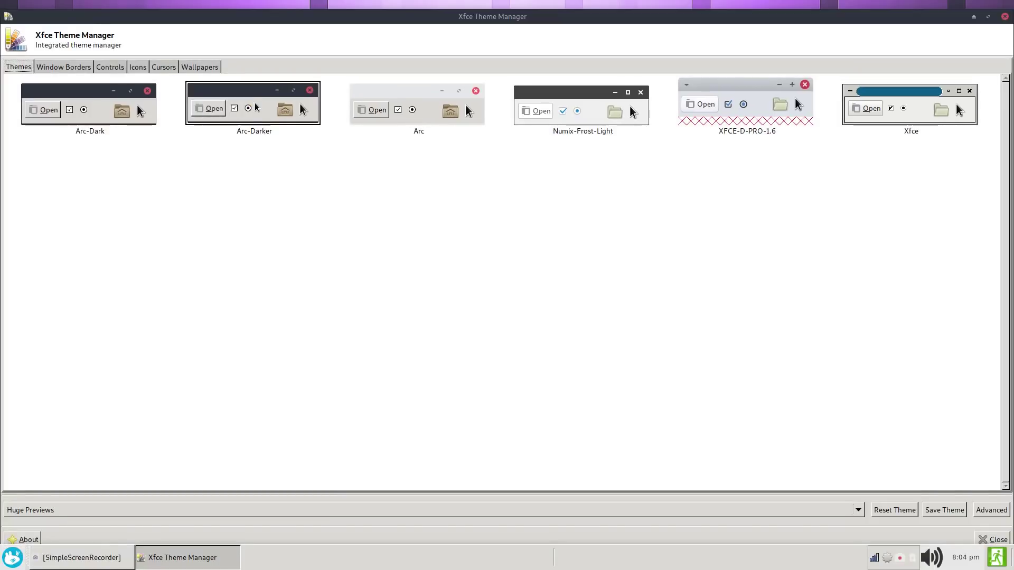
pyautogui.click(101, 115)
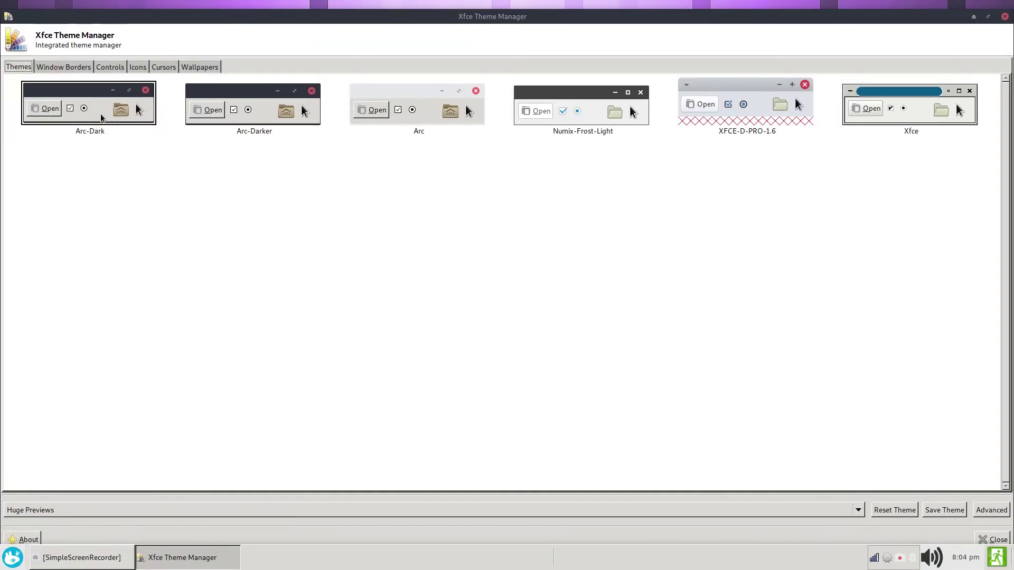
pyautogui.click(271, 117)
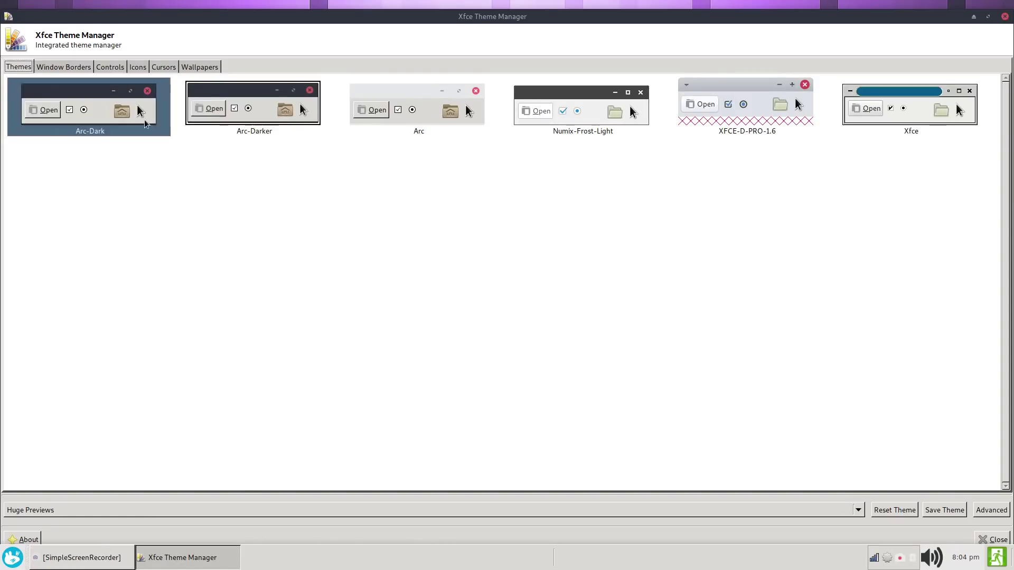
# Step: Apply the Arc-Dark-solid controls and the Arc-X-P icon theme
pyautogui.click(112, 68)
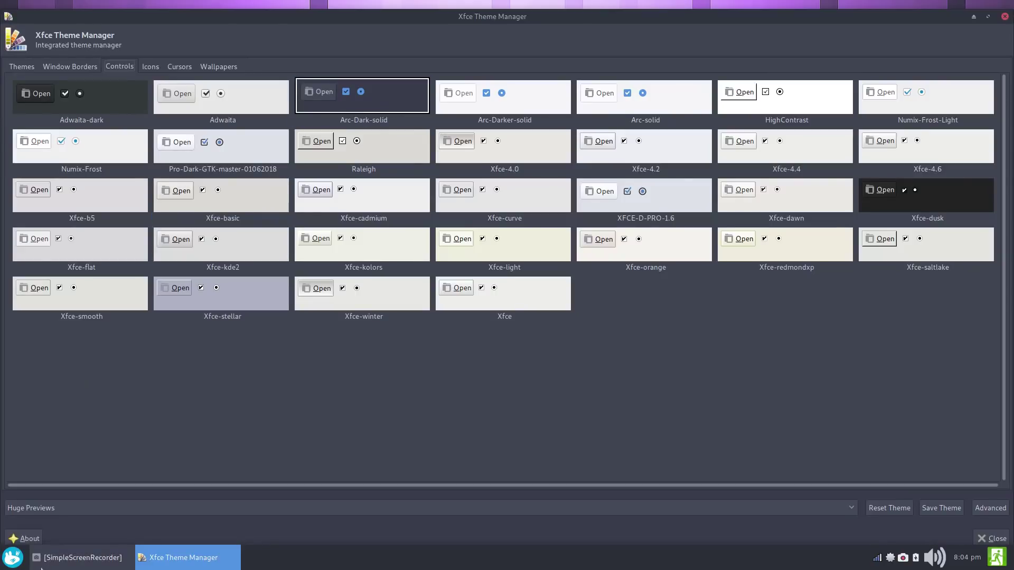
pyautogui.click(149, 67)
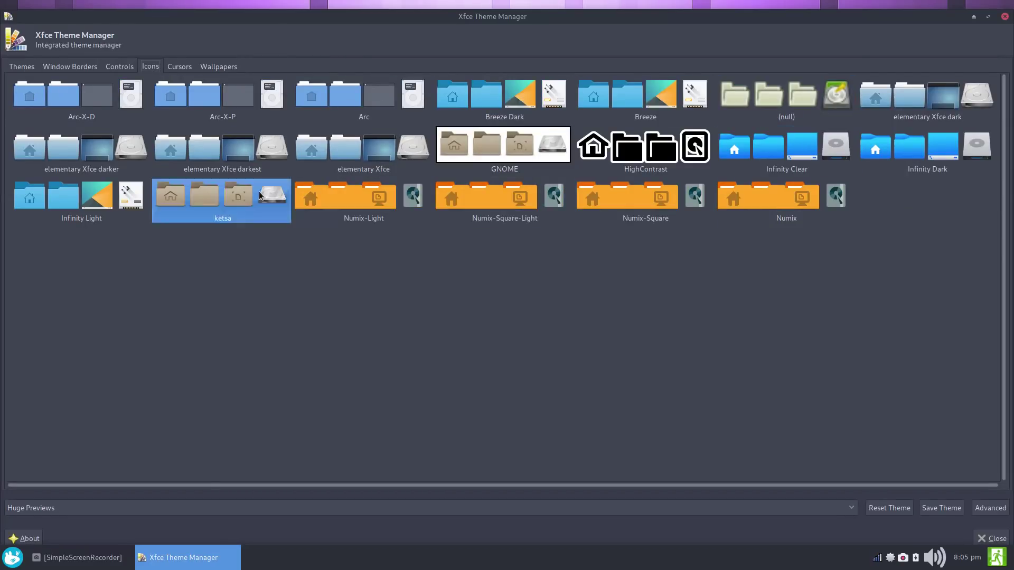
pyautogui.click(208, 101)
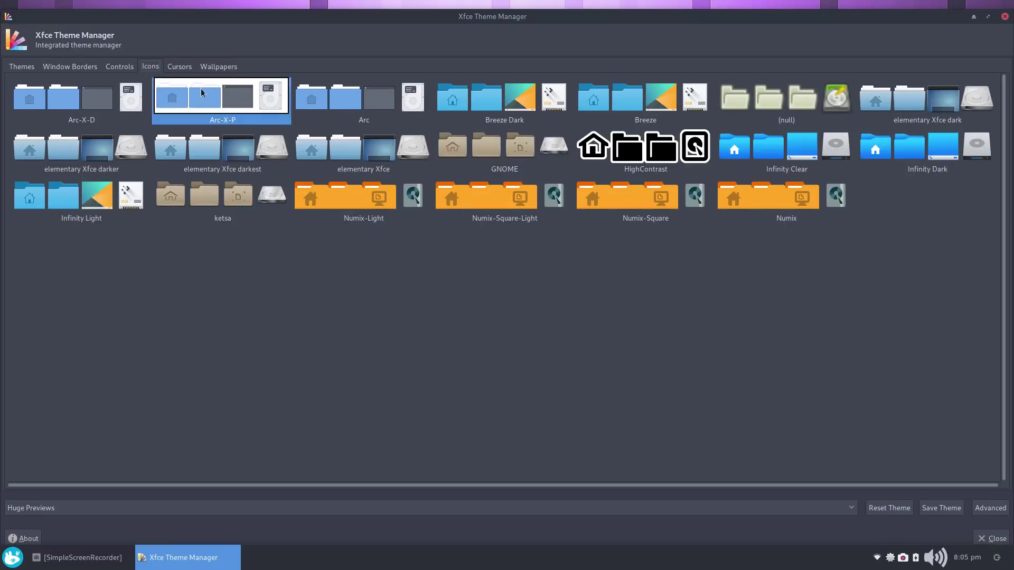
# Step: Set the cursor theme to Breeze Snow
pyautogui.click(189, 67)
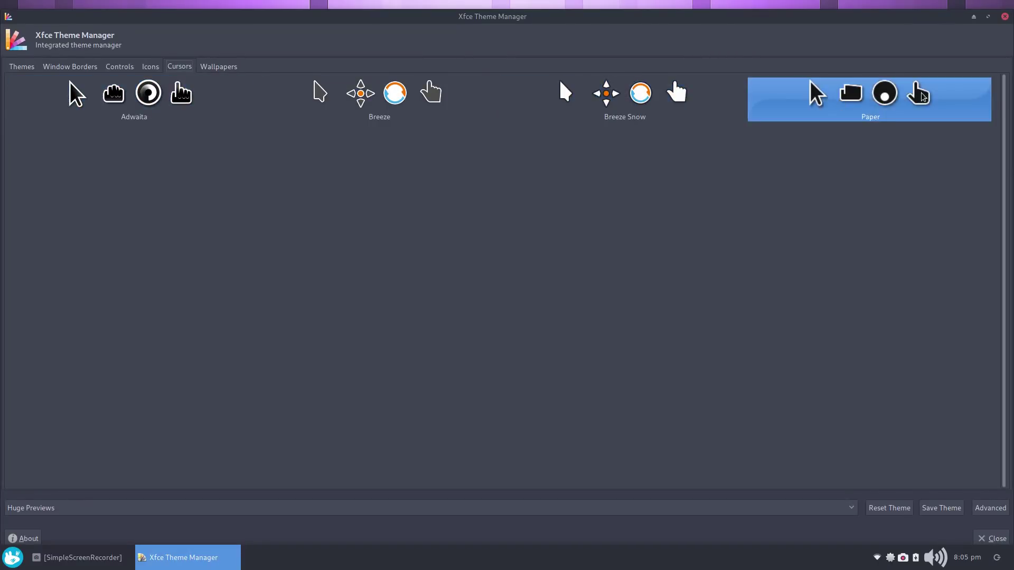
pyautogui.click(638, 107)
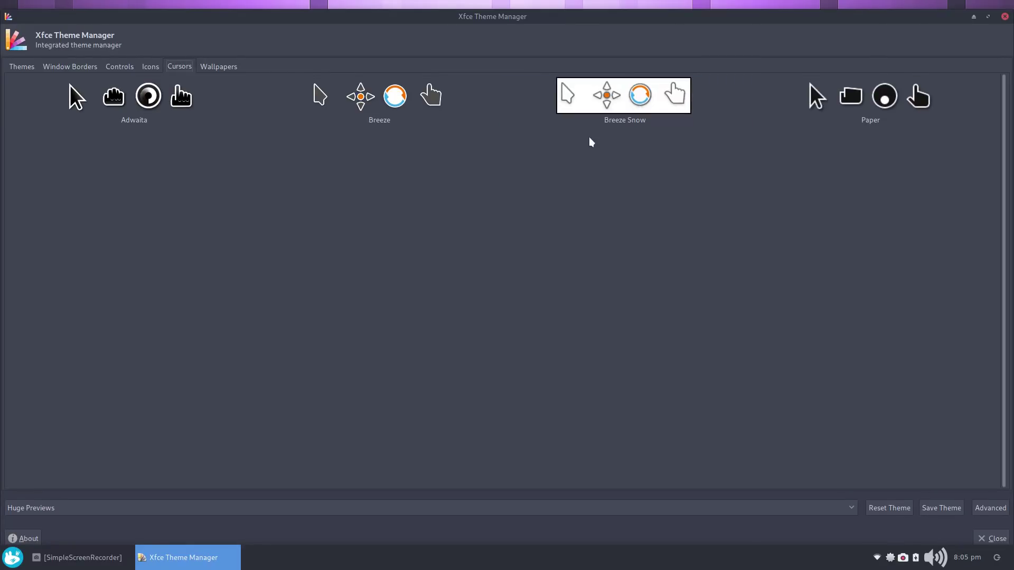
# Step: Review the wallpaper choices and the advanced options, and close the Xfce Theme Manager
pyautogui.click(218, 67)
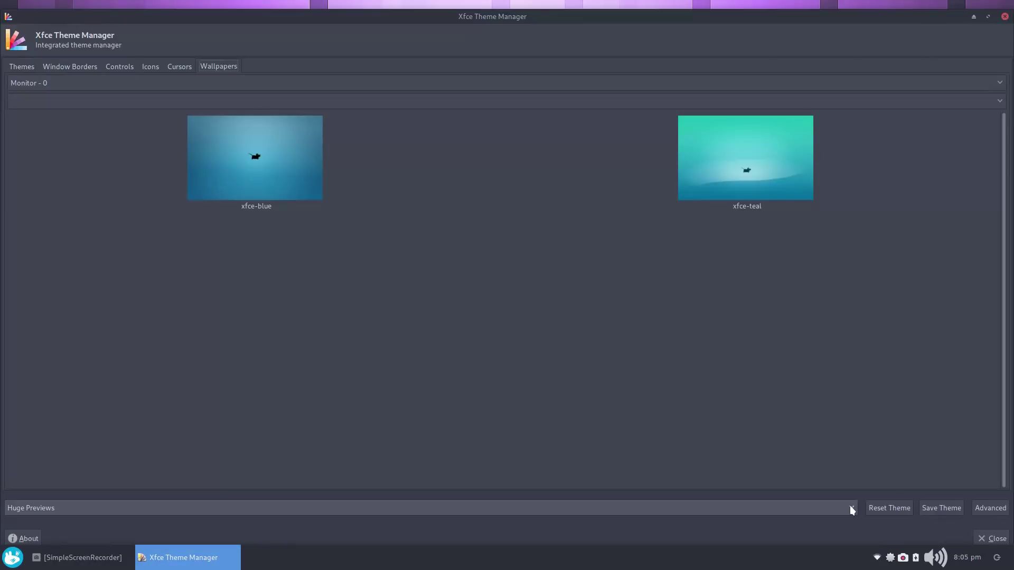
pyautogui.click(990, 508)
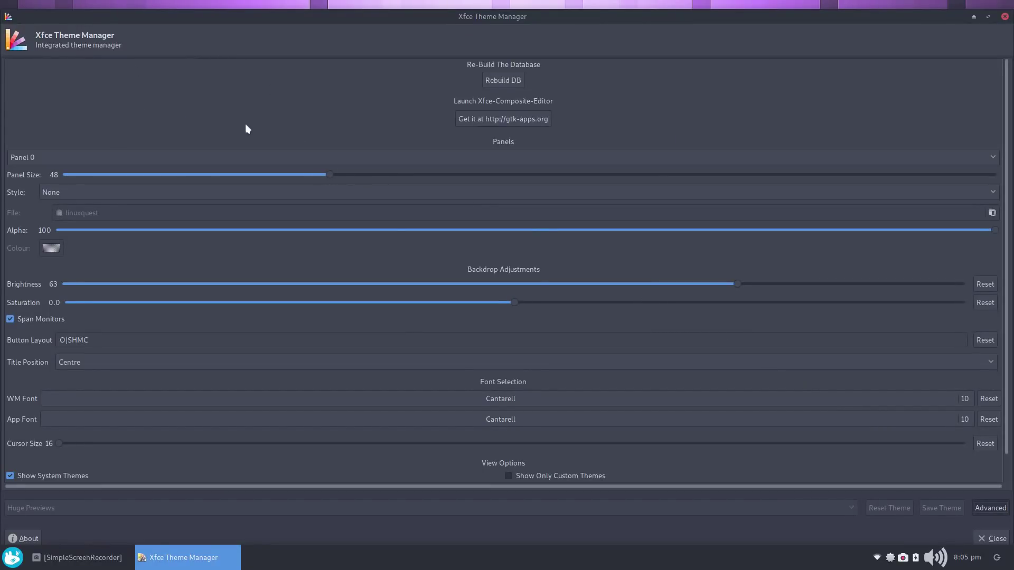
pyautogui.click(1004, 17)
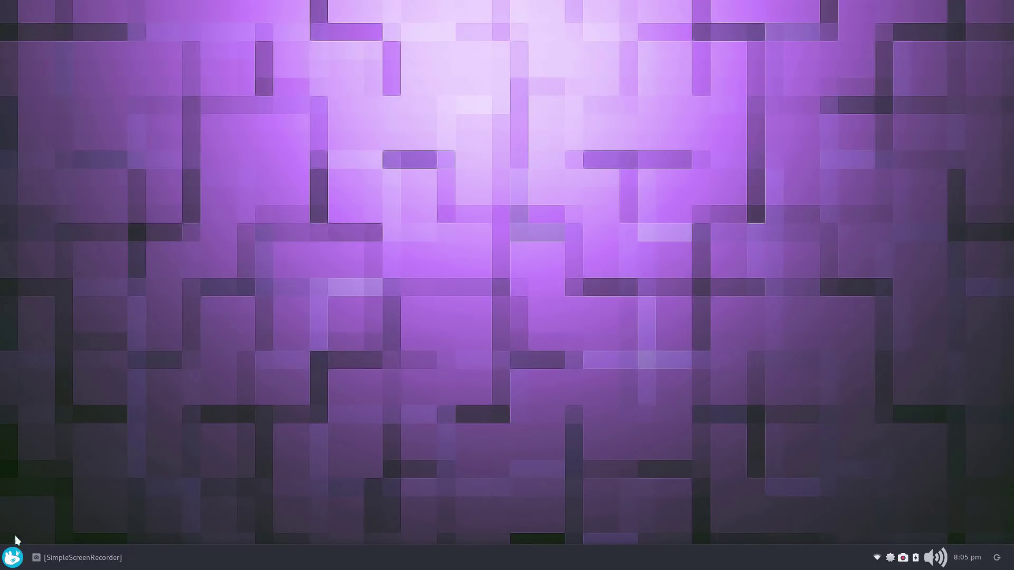
# Step: Check how the applications menu looks with the dark theme, and close it again
pyautogui.click(11, 557)
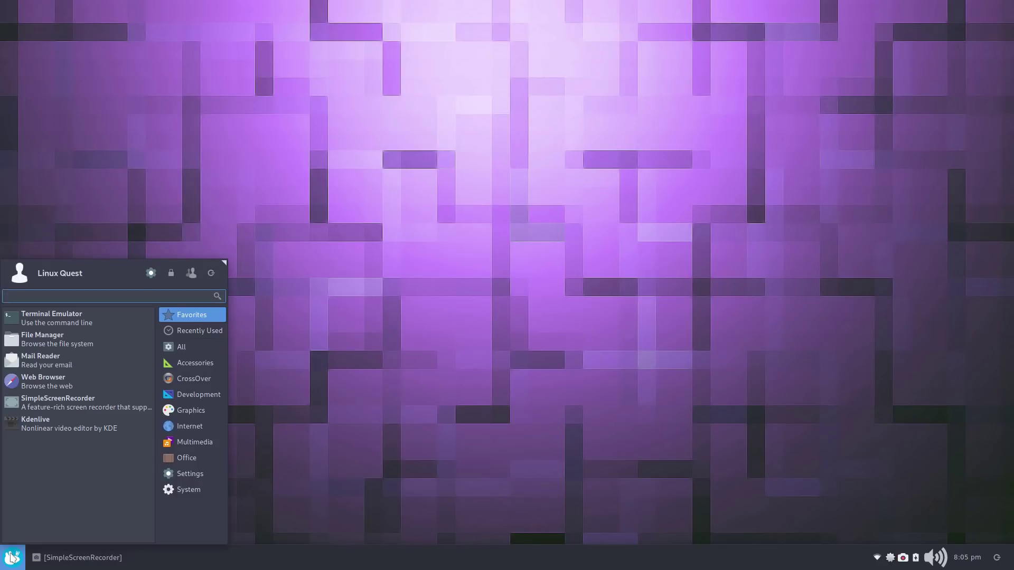
pyautogui.click(591, 397)
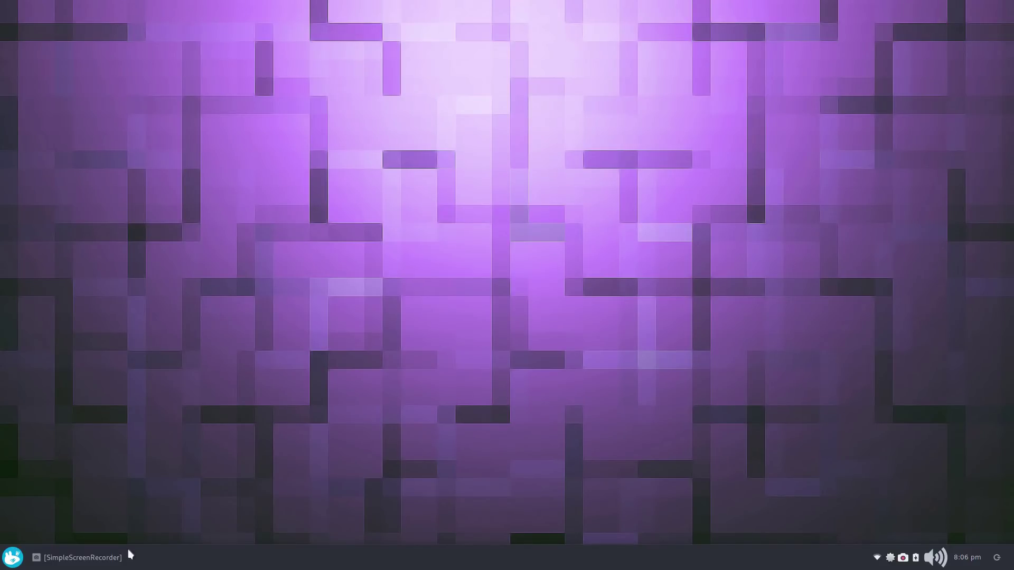
# Step: Open the preferences of Panel 0, reduce its row size to 25 pixels and unlock the panel
pyautogui.rightClick(636, 561)
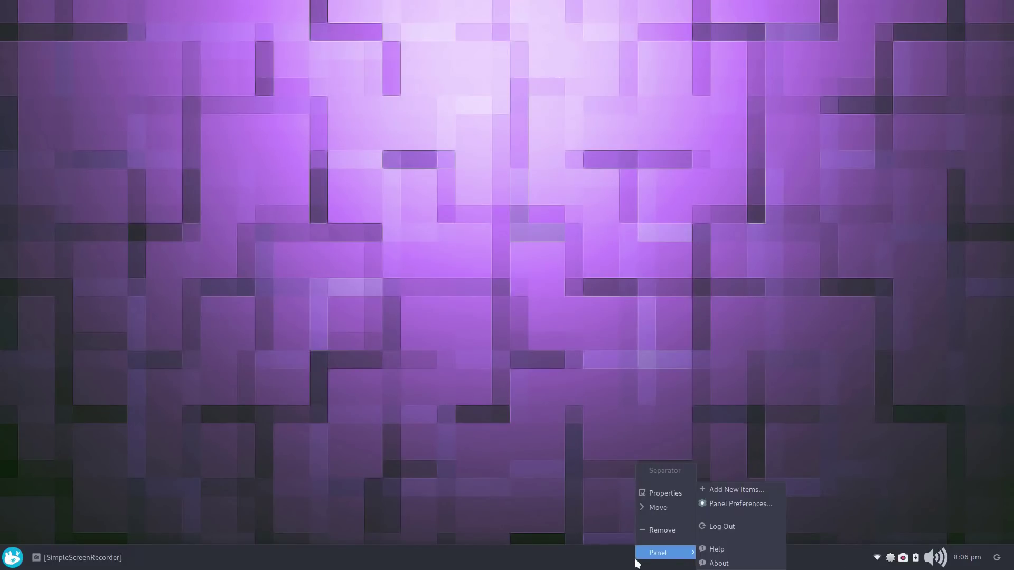
pyautogui.click(725, 509)
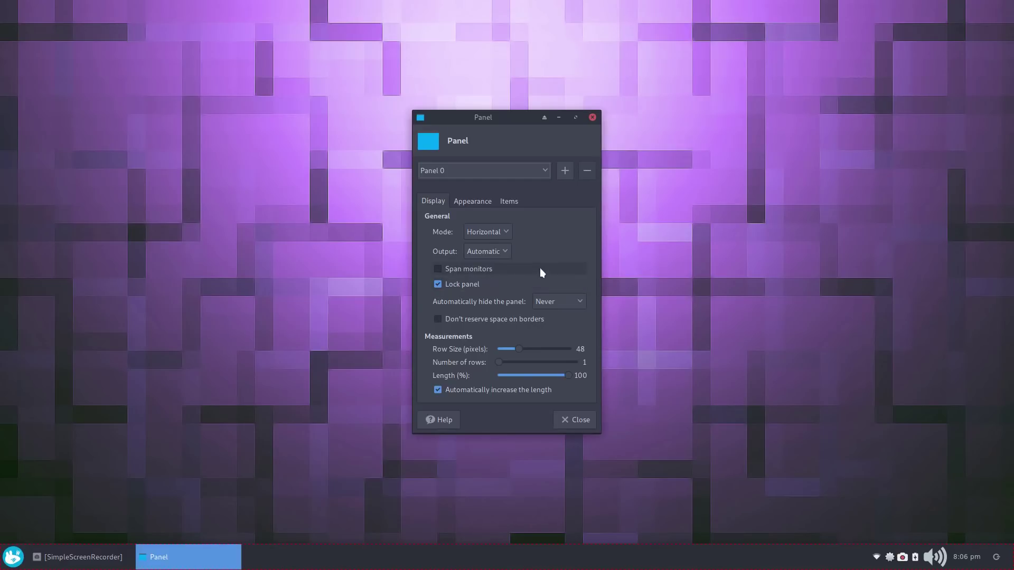
pyautogui.click(547, 176)
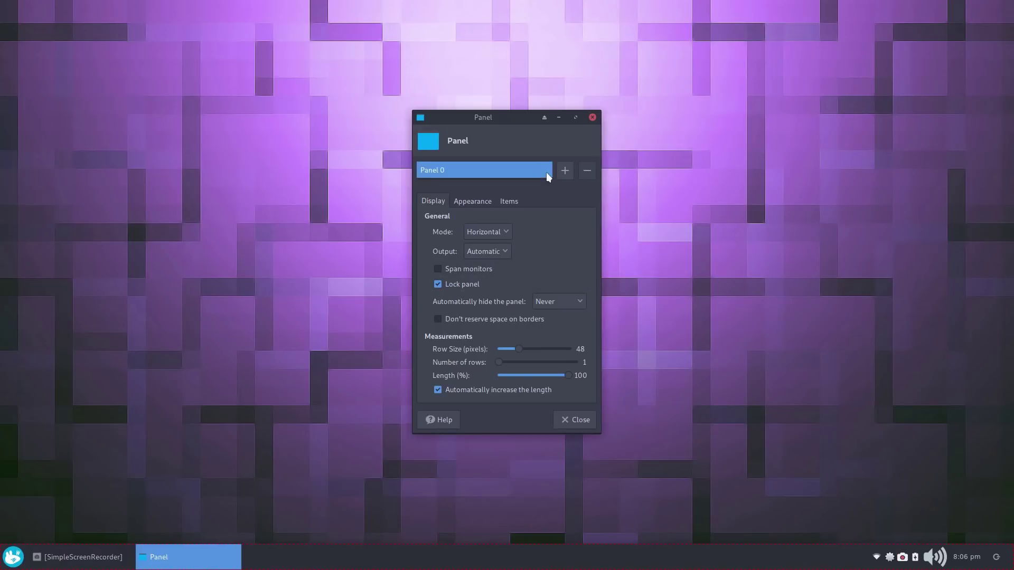
pyautogui.click(547, 176)
pyautogui.moveTo(521, 349); pyautogui.dragTo(505, 354)
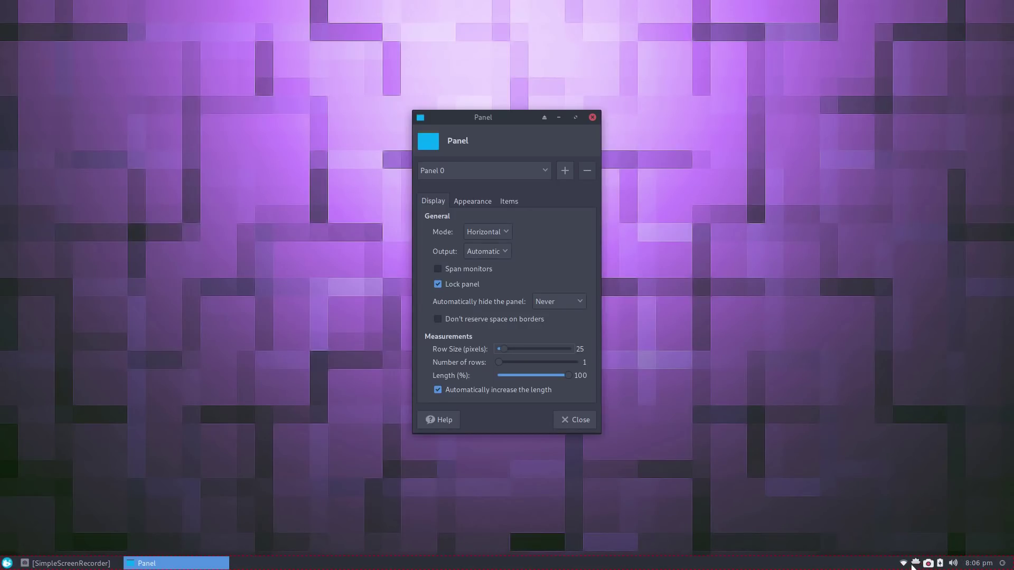
pyautogui.click(460, 285)
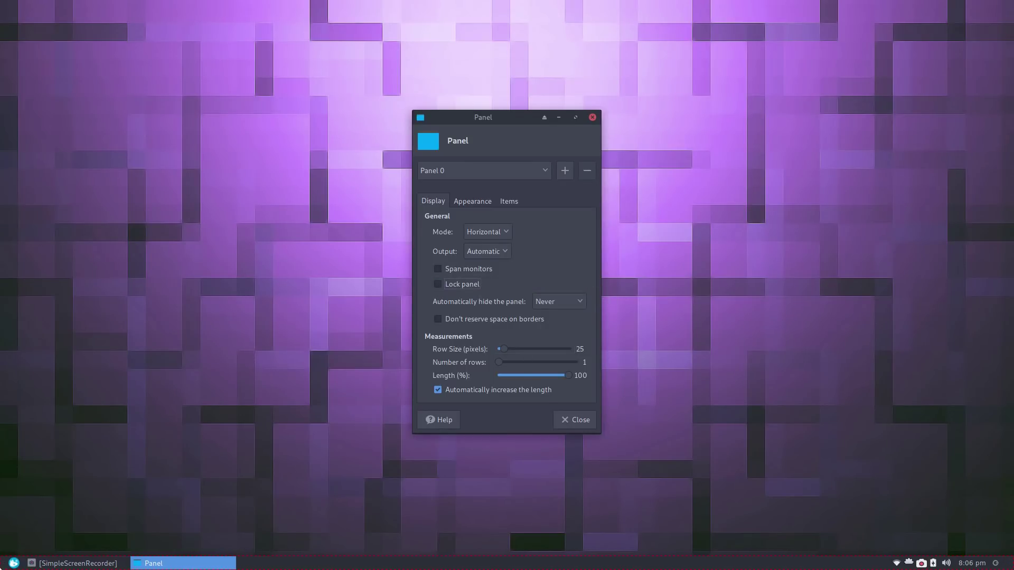
# Step: Move Panel 0 to the upper edge of the desktop and lower its background alpha to 75
pyautogui.moveTo(2, 565); pyautogui.dragTo(1, 3)
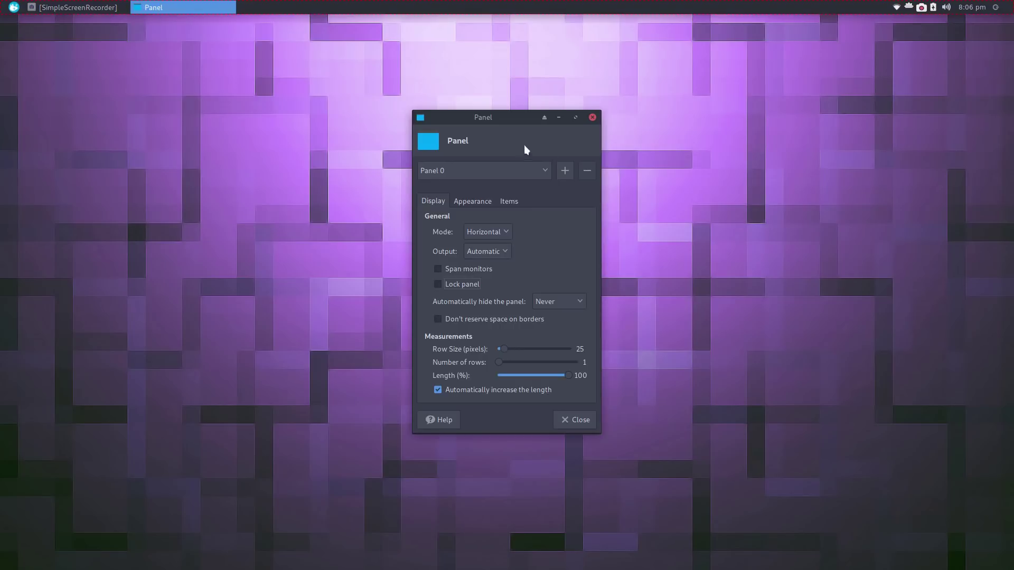
pyautogui.click(474, 199)
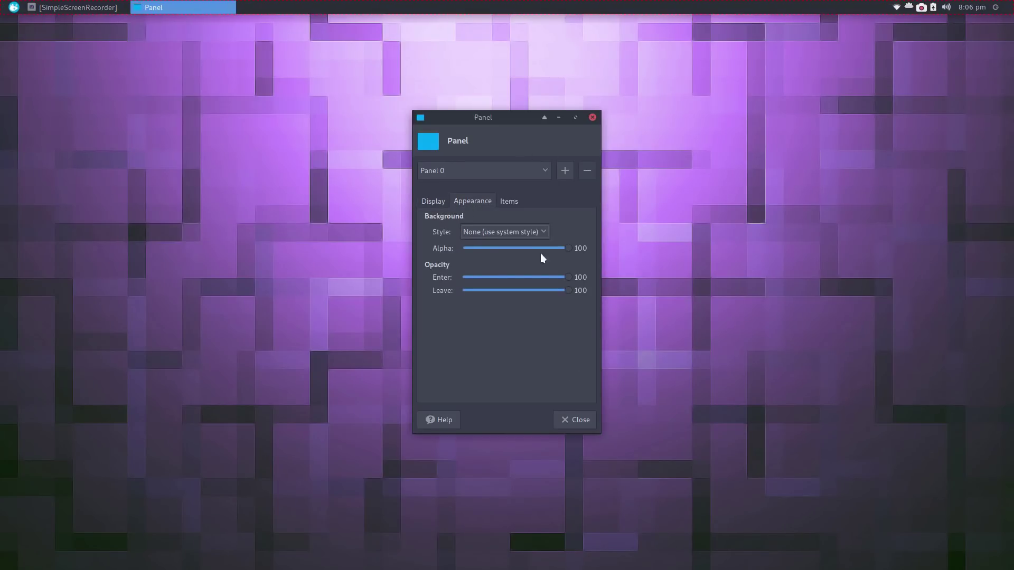
pyautogui.click(545, 231)
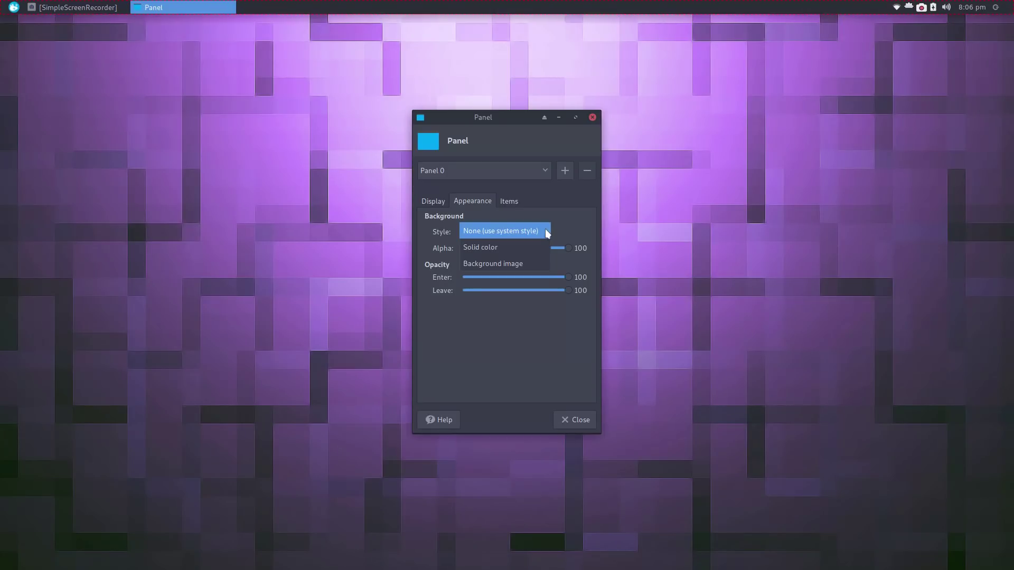
pyautogui.click(545, 231)
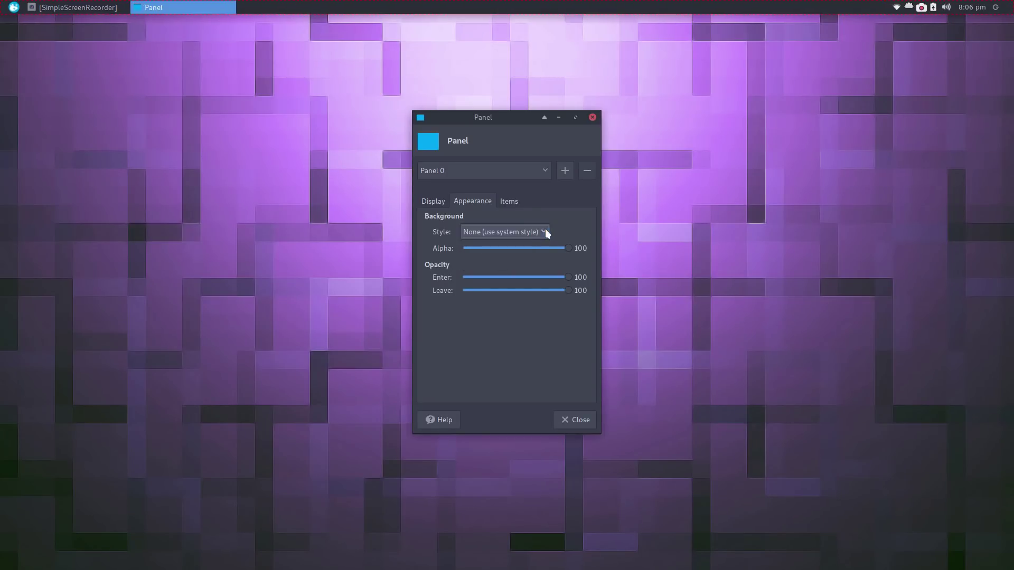
pyautogui.click(567, 247)
pyautogui.moveTo(567, 247); pyautogui.dragTo(537, 251)
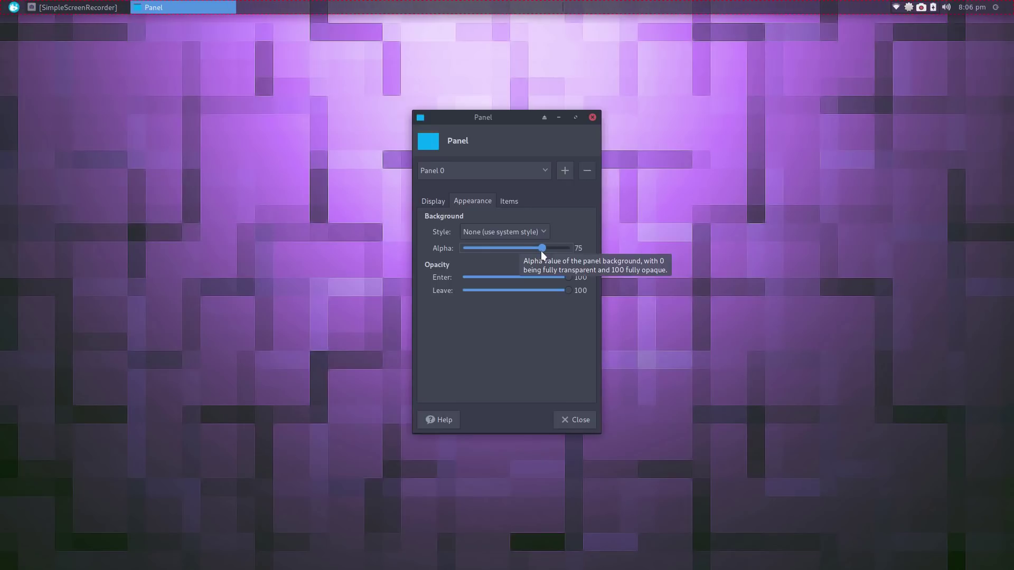
# Step: Remove the Whisker Menu and DateTime items from Panel 0
pyautogui.click(508, 202)
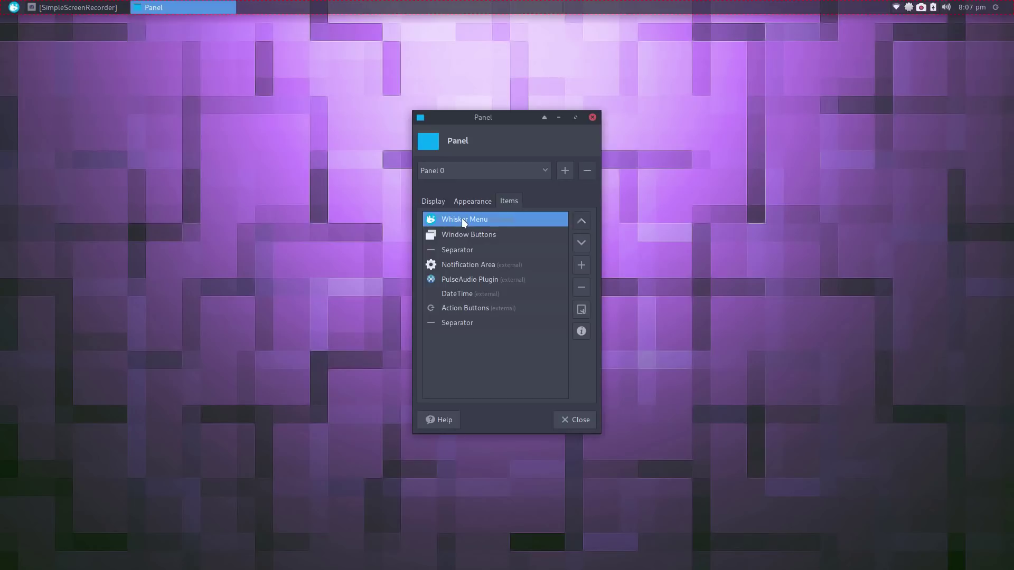
pyautogui.click(579, 286)
pyautogui.click(612, 314)
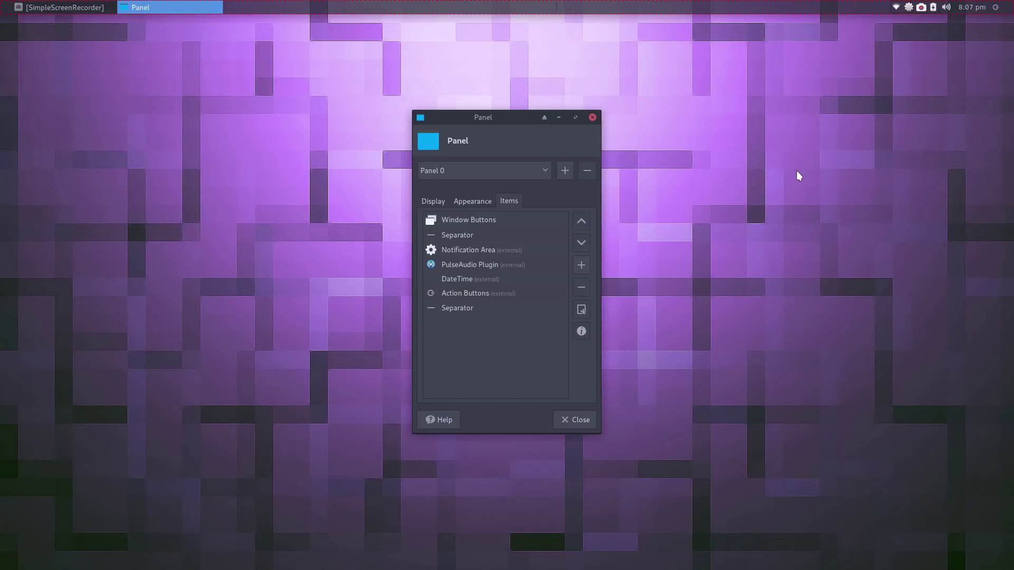
pyautogui.click(455, 279)
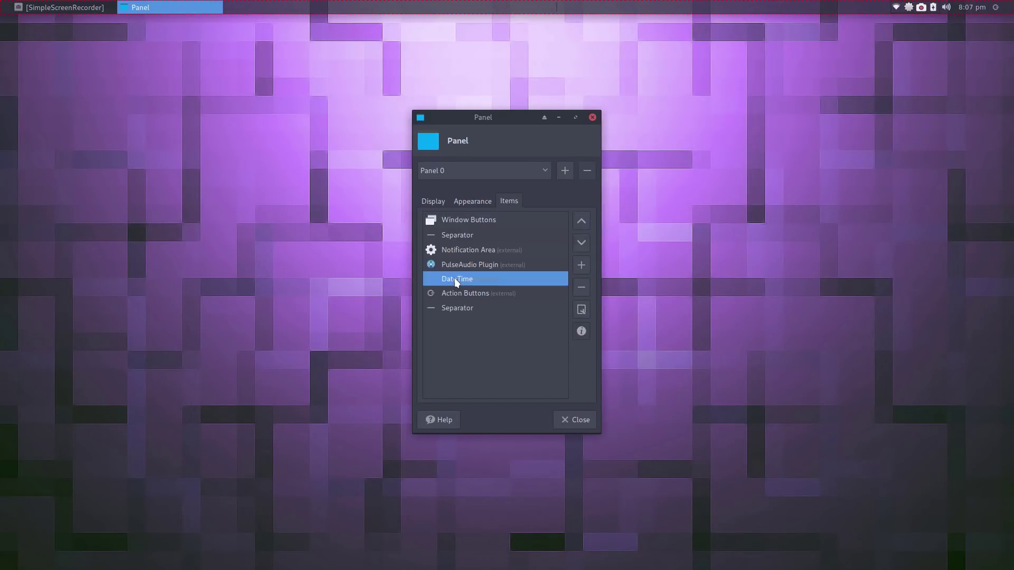
pyautogui.click(583, 288)
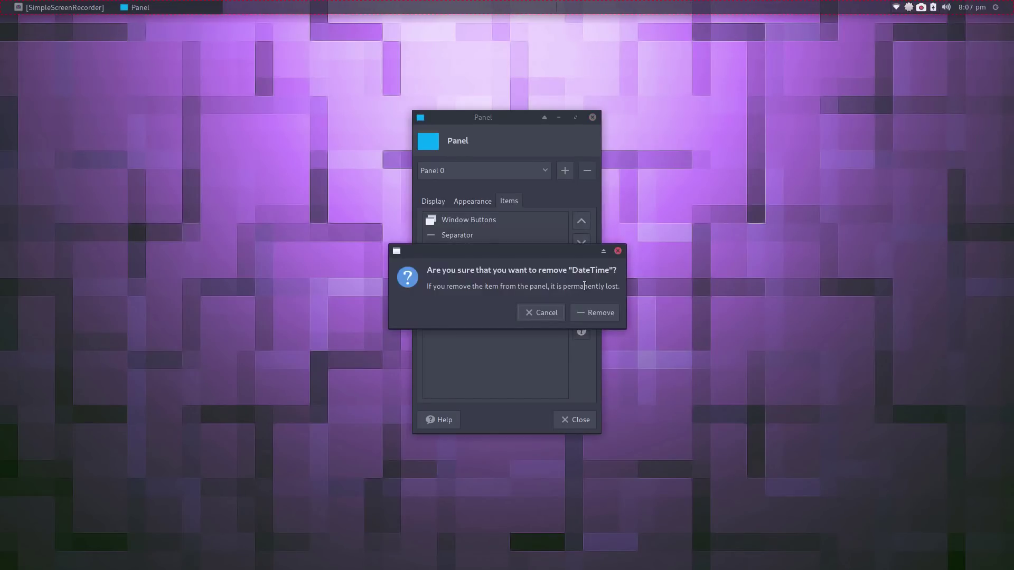
pyautogui.click(595, 313)
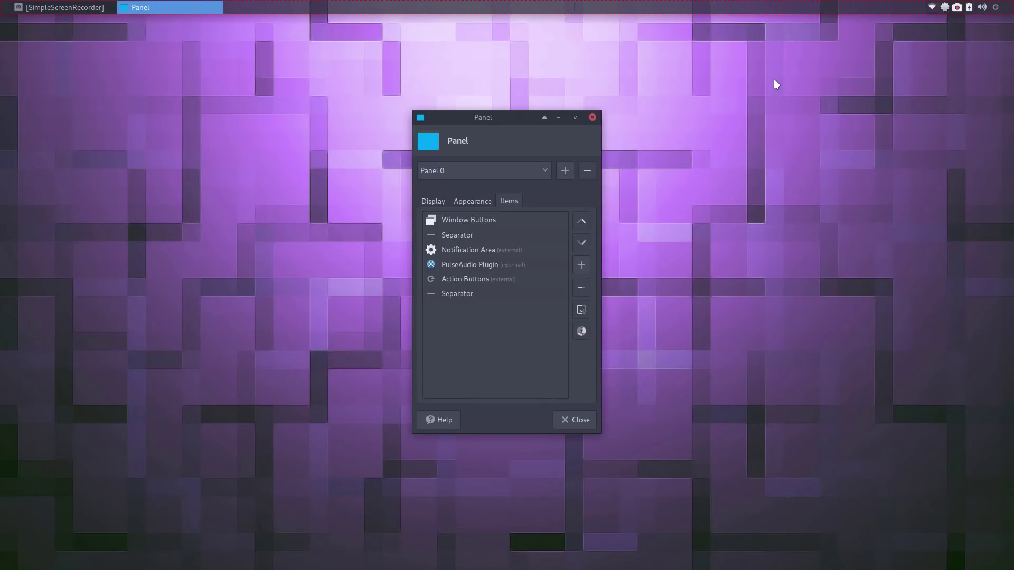
# Step: Lock Panel 0 in its new position and close the panel preferences
pyautogui.click(434, 201)
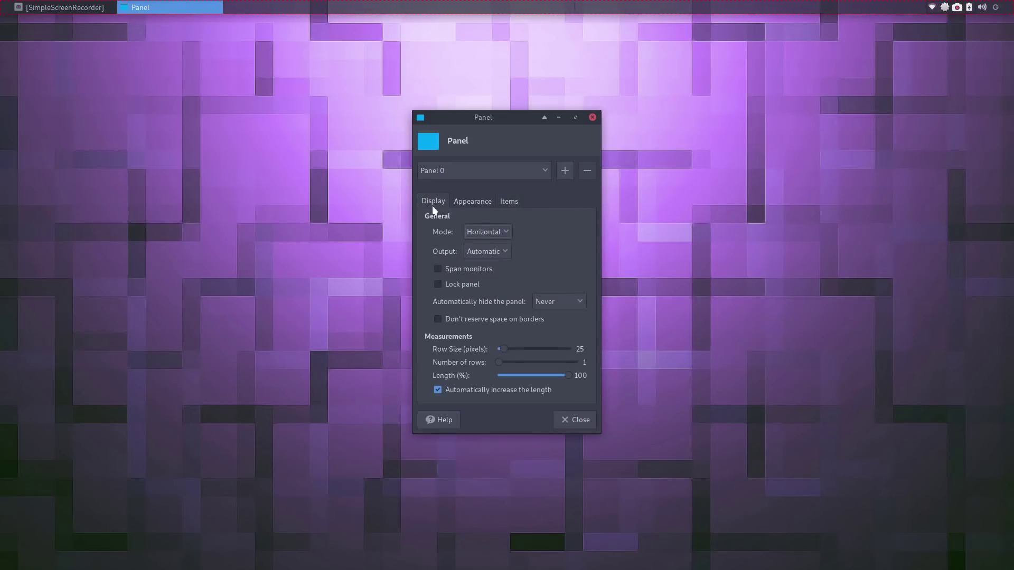
pyautogui.click(438, 284)
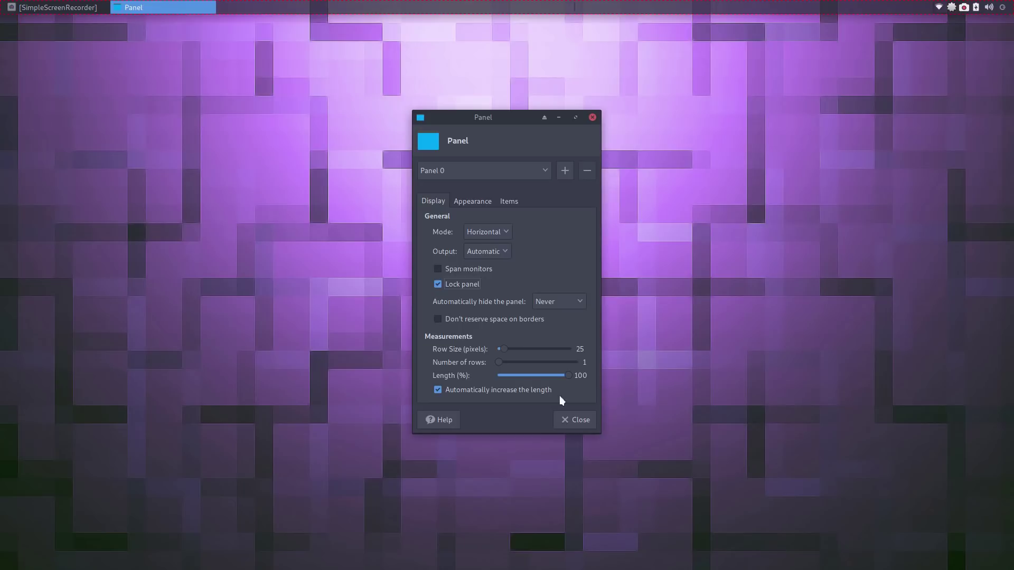
pyautogui.click(584, 421)
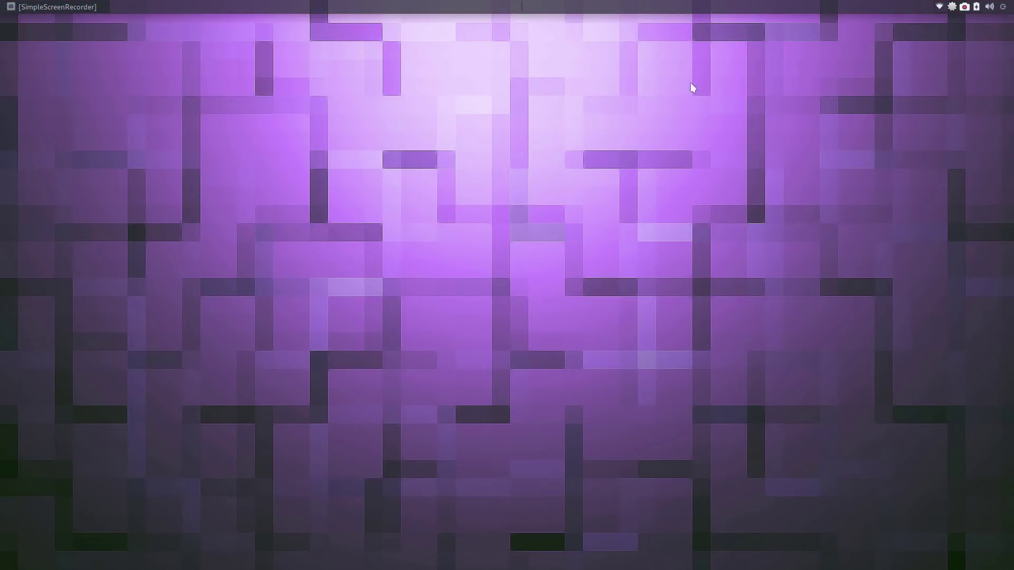
# Step: Reopen the panel preferences, add a second panel and move it onto the open desktop beside the preferences dialog
pyautogui.rightClick(468, 112)
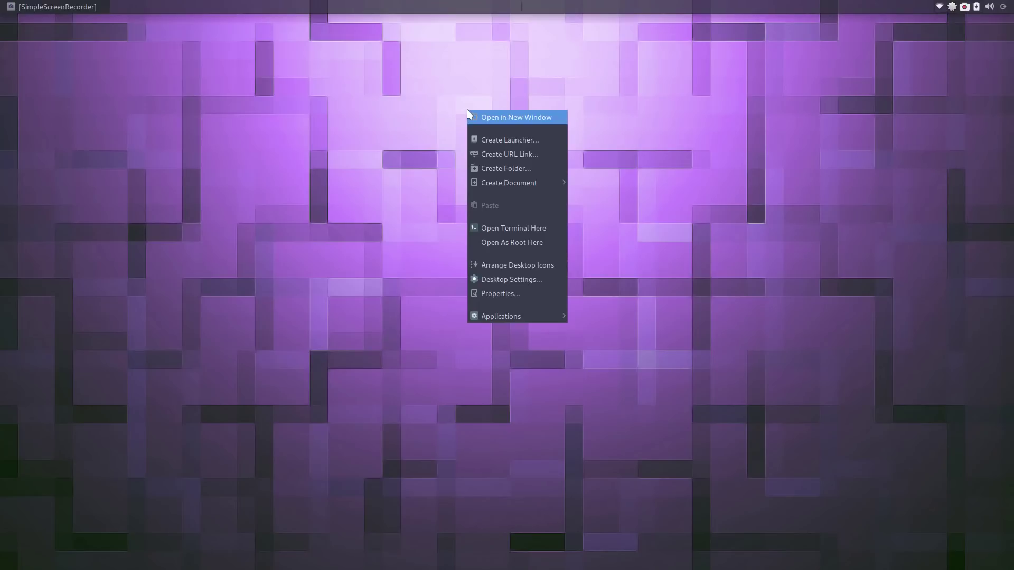
pyautogui.click(707, 141)
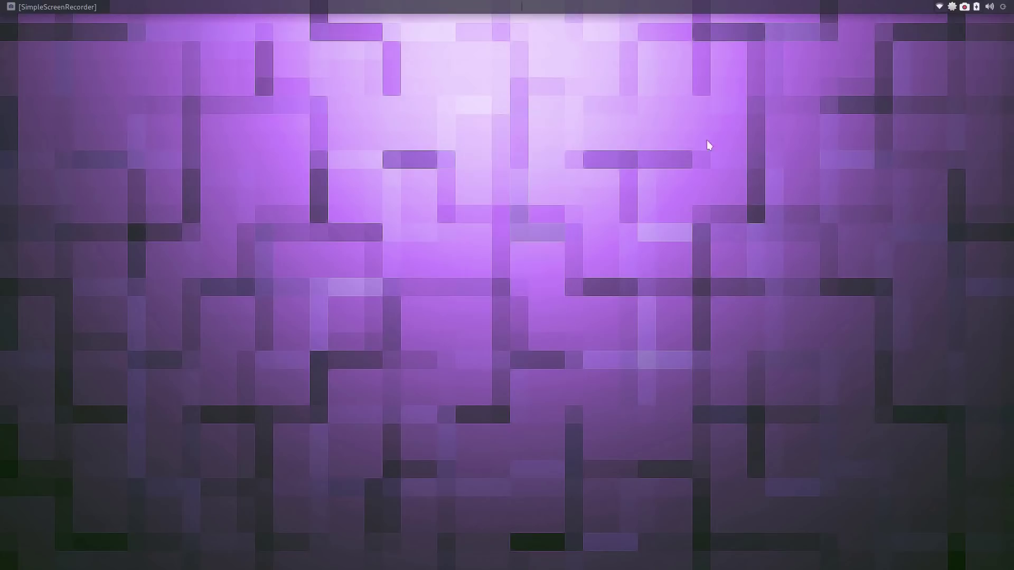
pyautogui.rightClick(670, 5)
pyautogui.moveTo(716, 89)
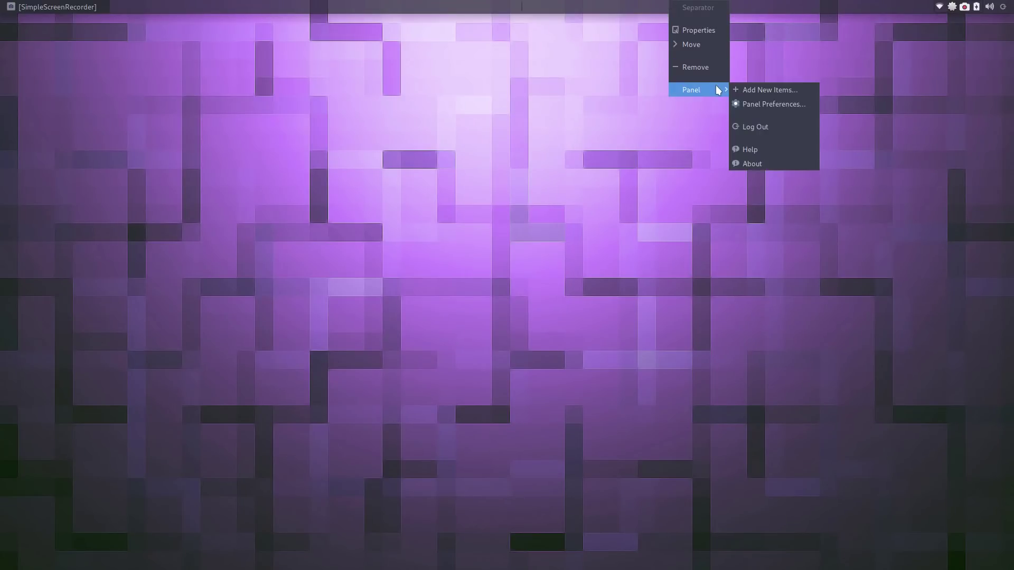
pyautogui.click(773, 104)
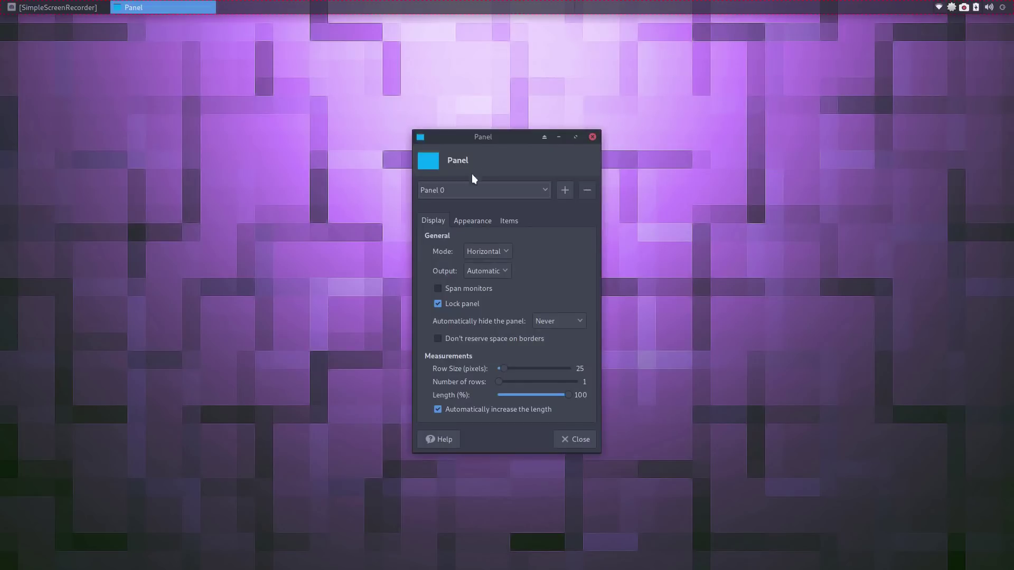
pyautogui.click(564, 190)
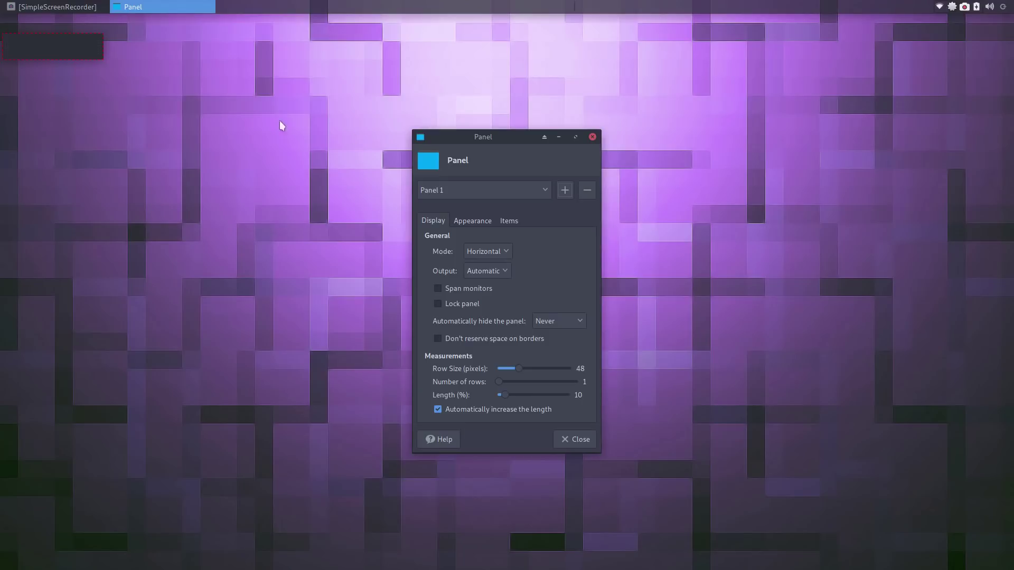
pyautogui.moveTo(100, 45); pyautogui.dragTo(326, 196)
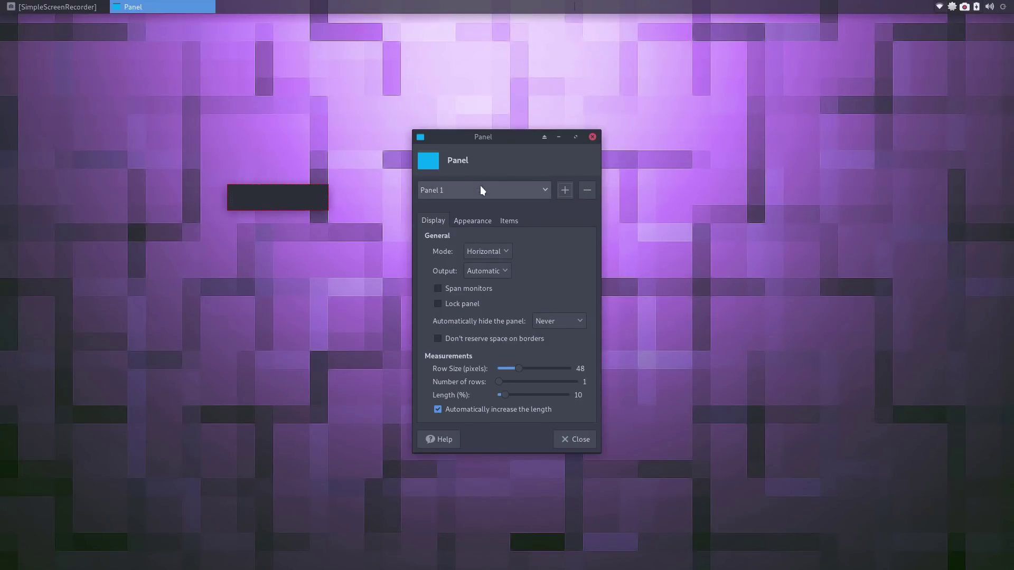
# Step: Add the Whisker Menu item to the empty Panel 1
pyautogui.click(507, 219)
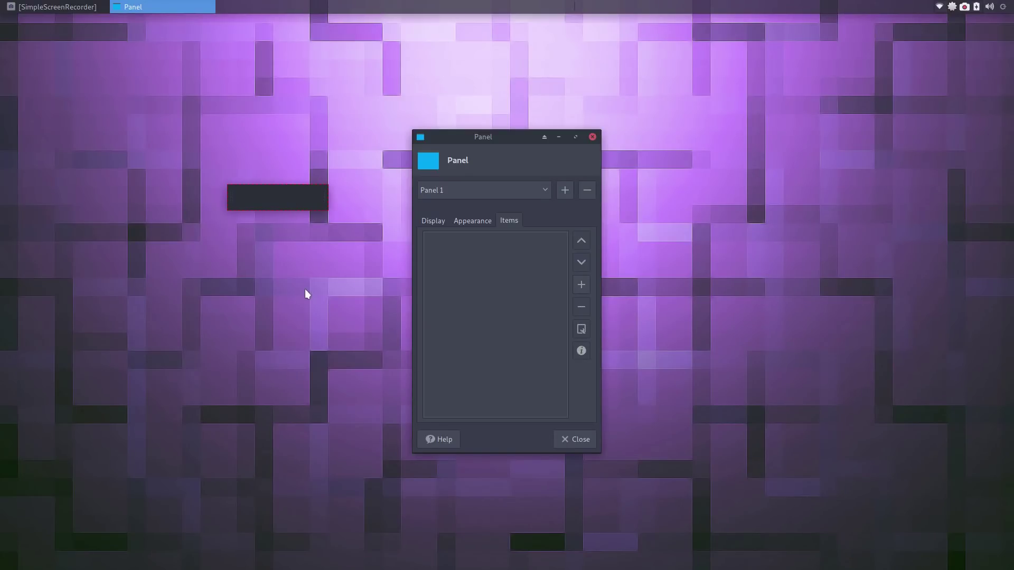
pyautogui.click(581, 285)
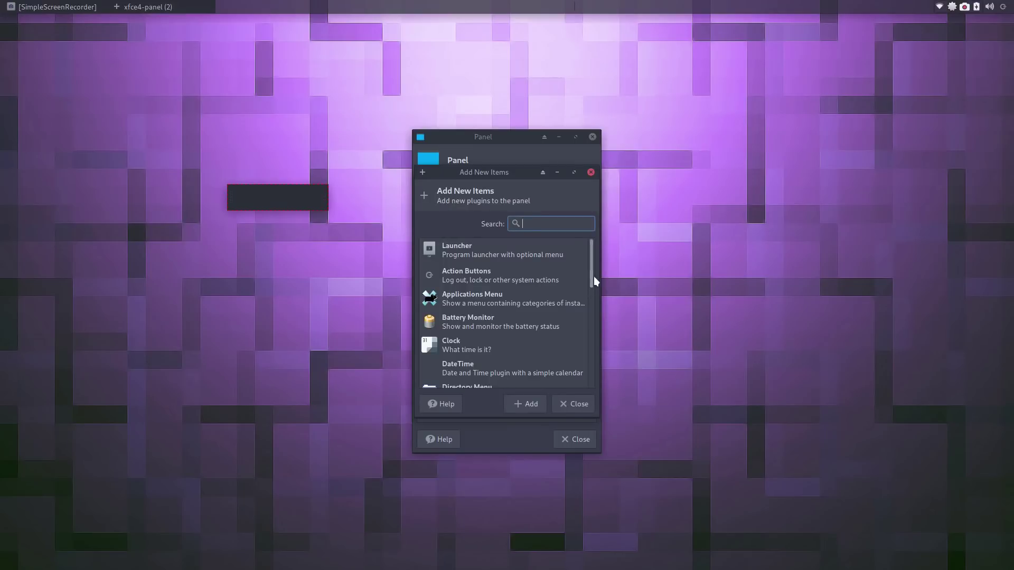
pyautogui.moveTo(591, 271); pyautogui.dragTo(591, 368)
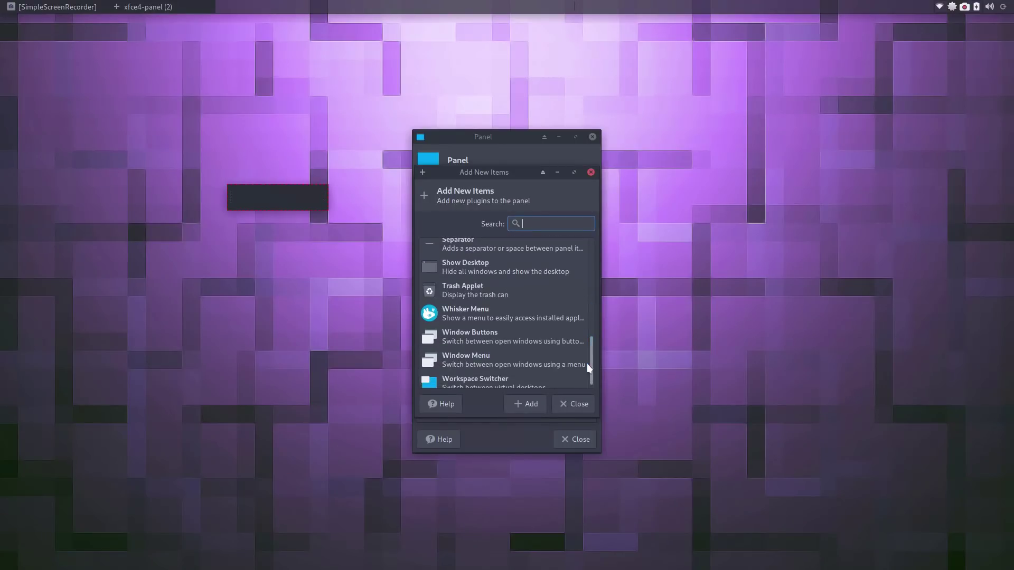
pyautogui.click(500, 311)
pyautogui.click(521, 398)
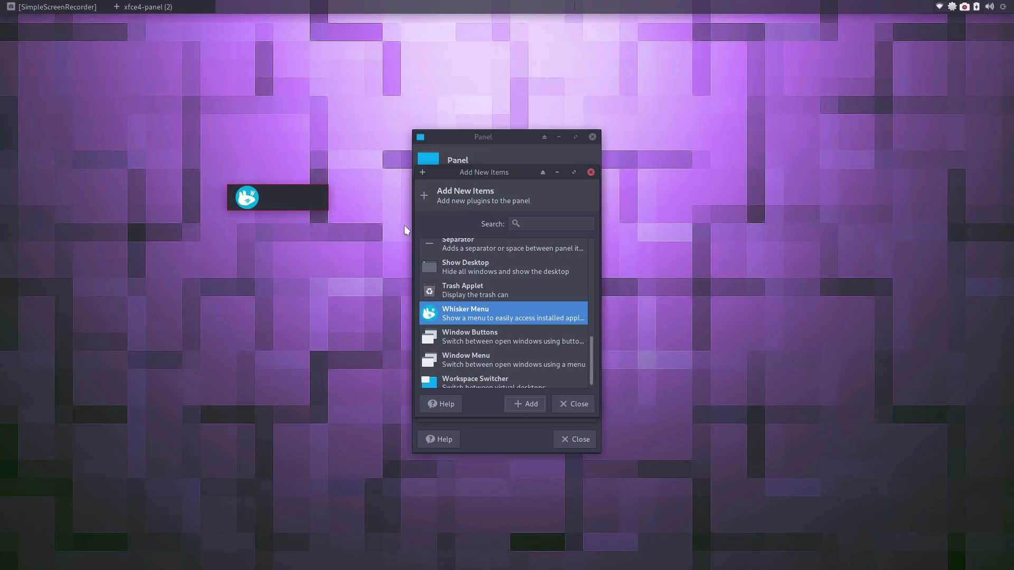
# Step: Add the Directory Menu item to Panel 1
pyautogui.moveTo(590, 357); pyautogui.dragTo(604, 231)
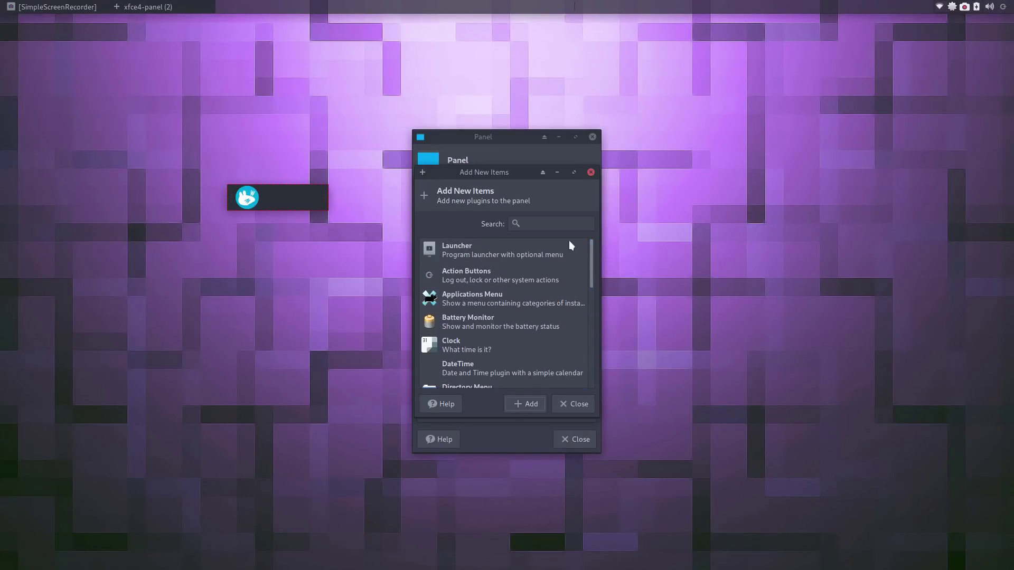
pyautogui.scroll(-1, 554, 264)
pyautogui.scroll(-2, 550, 281)
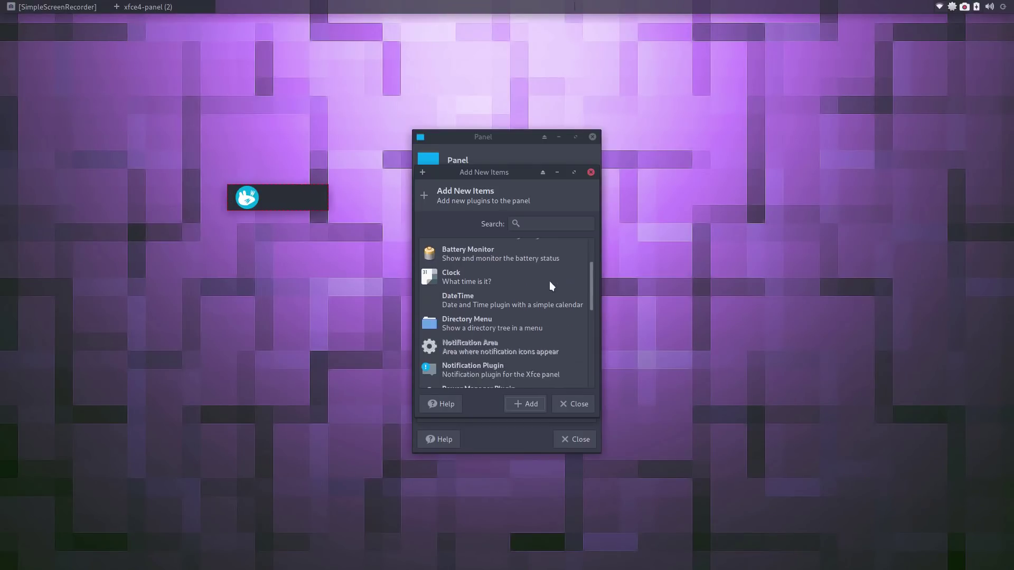
pyautogui.click(518, 324)
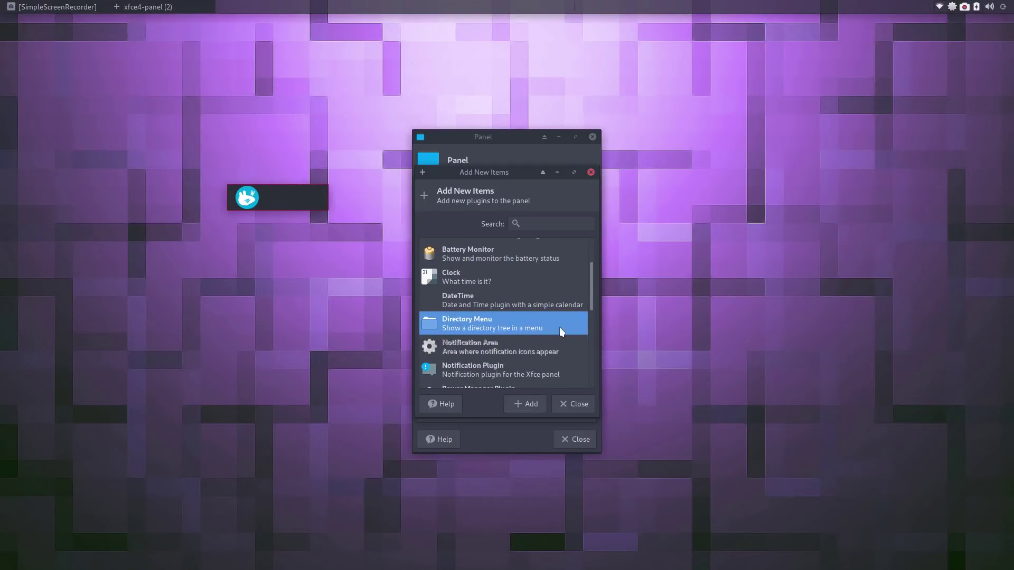
pyautogui.click(537, 404)
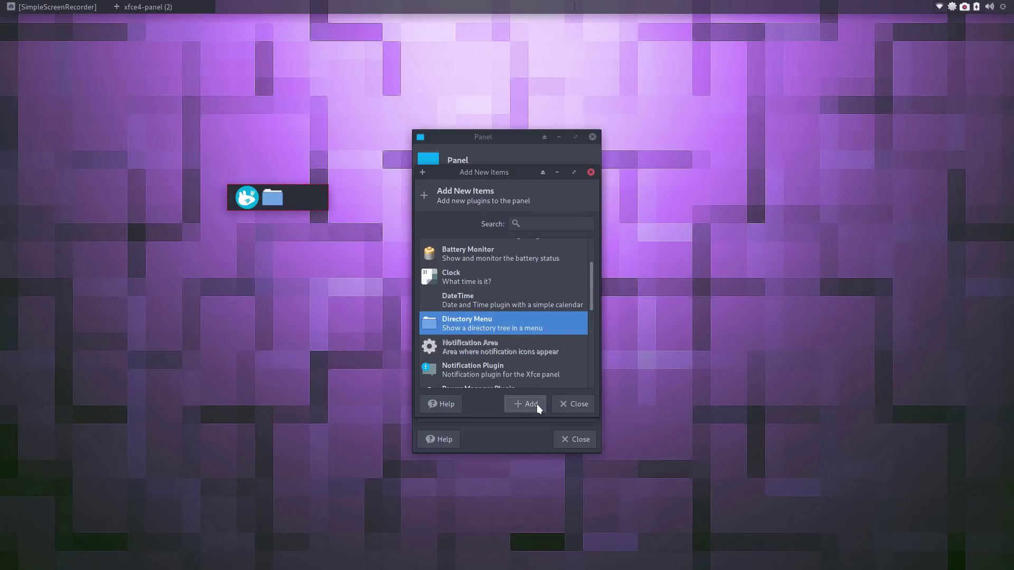
# Step: Add the Screenshot and Show Desktop items to Panel 1 and close the list of new items
pyautogui.scroll(-1, 557, 307)
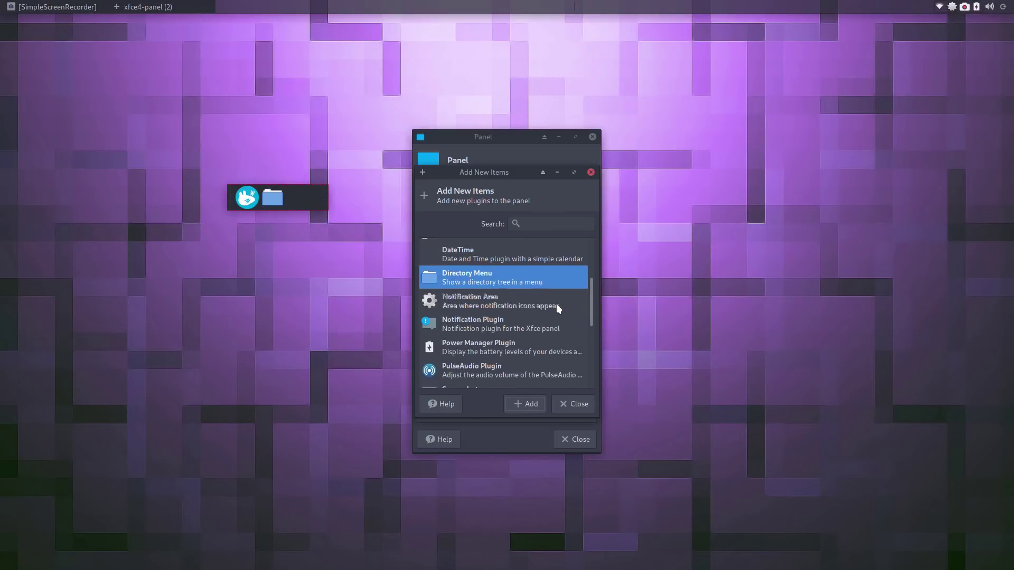
pyautogui.scroll(-1, 557, 308)
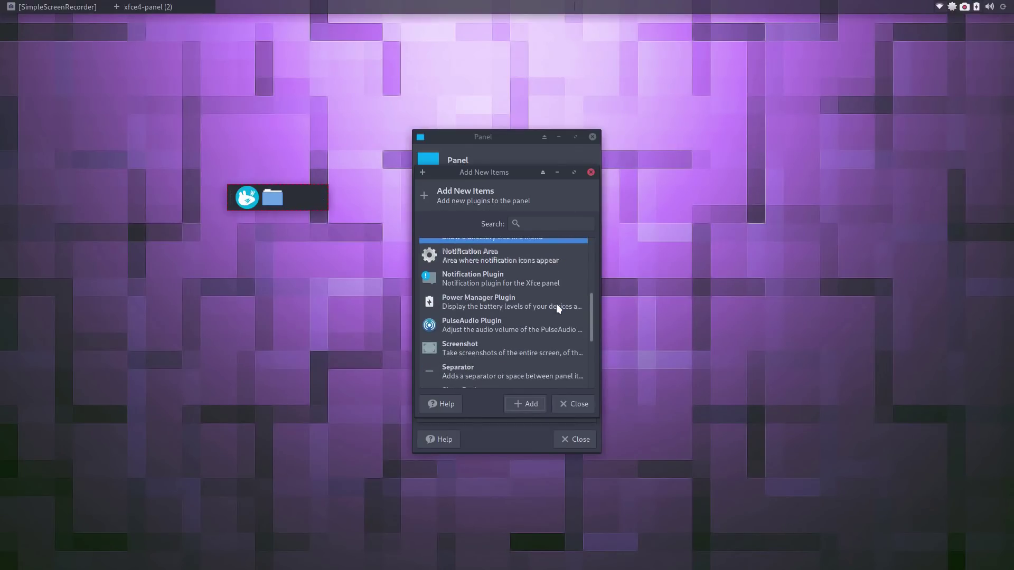
pyautogui.scroll(-1, 557, 307)
pyautogui.click(510, 325)
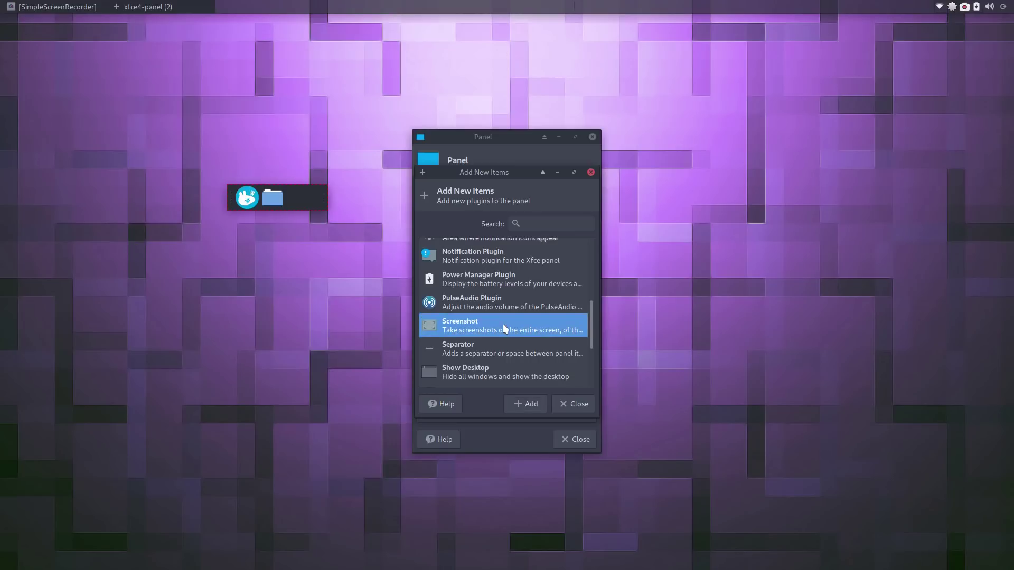
pyautogui.click(521, 402)
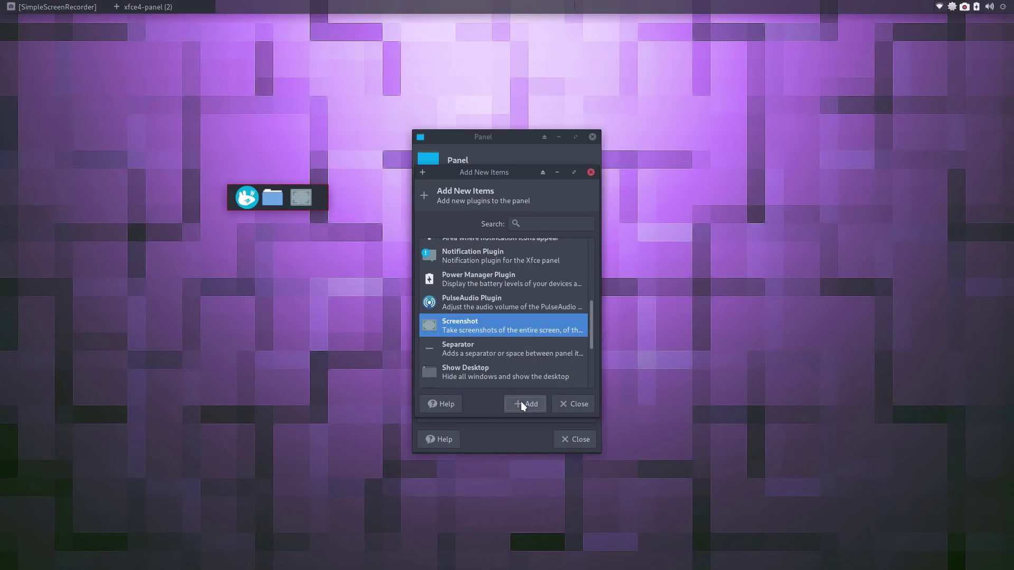
pyautogui.click(494, 374)
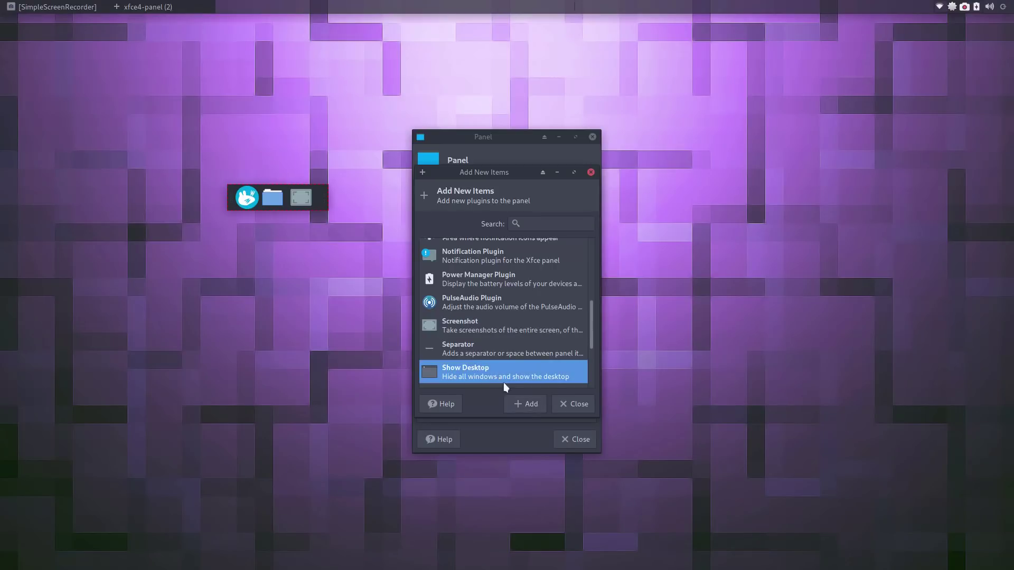
pyautogui.click(526, 406)
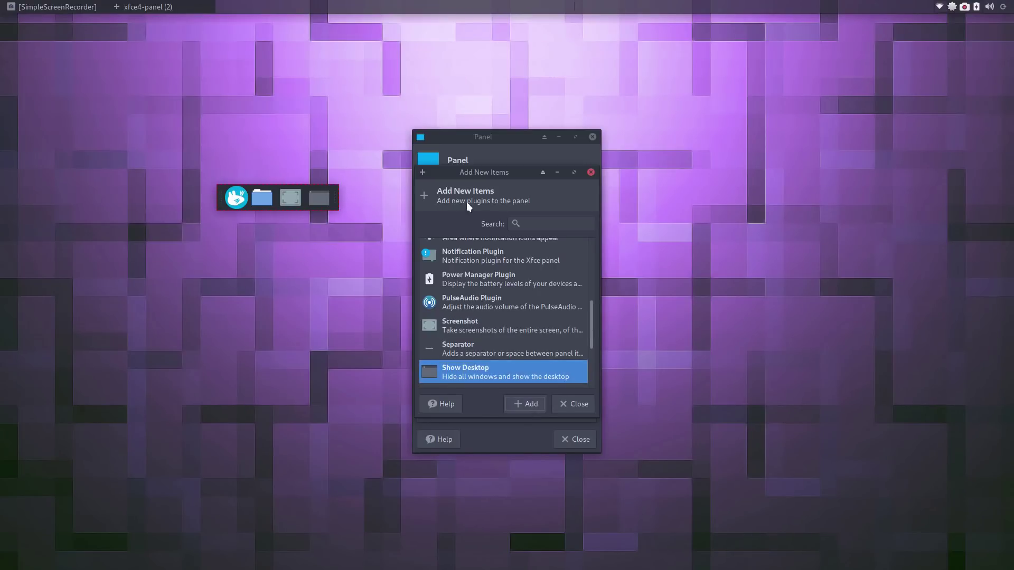
pyautogui.click(577, 404)
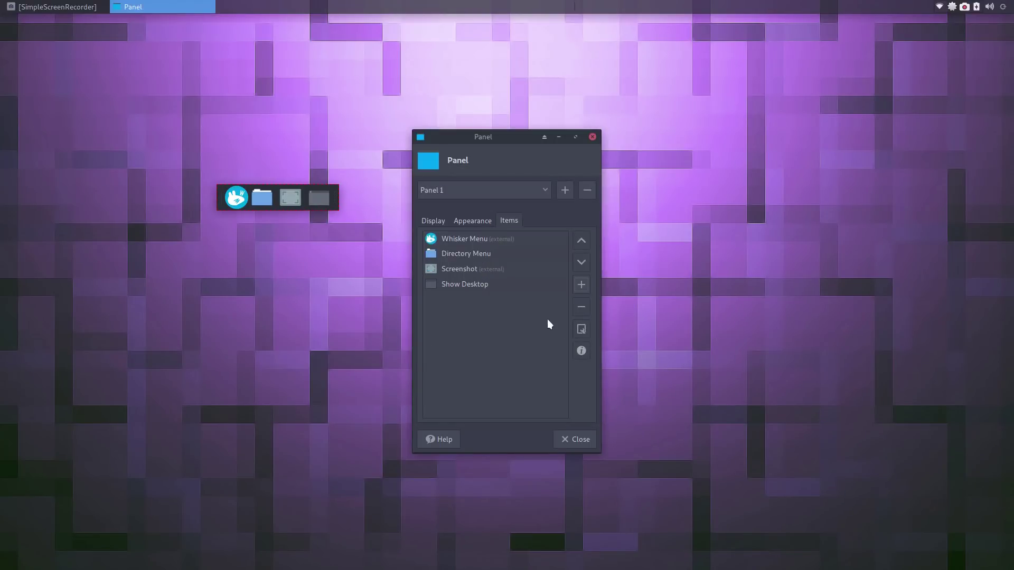
# Step: Keep Panel 1's background on the system style and lower its alpha to about 78
pyautogui.click(472, 224)
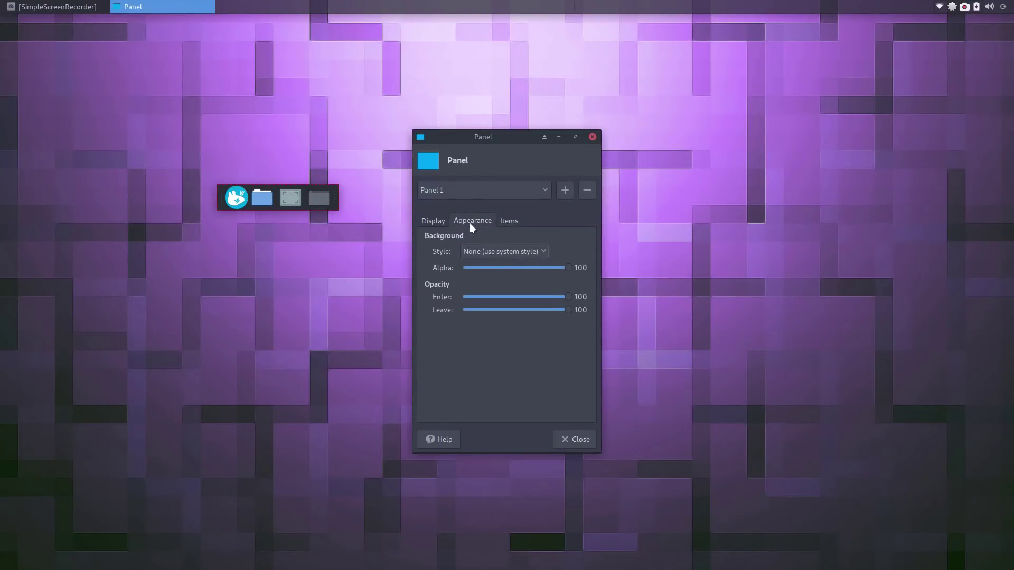
pyautogui.click(494, 254)
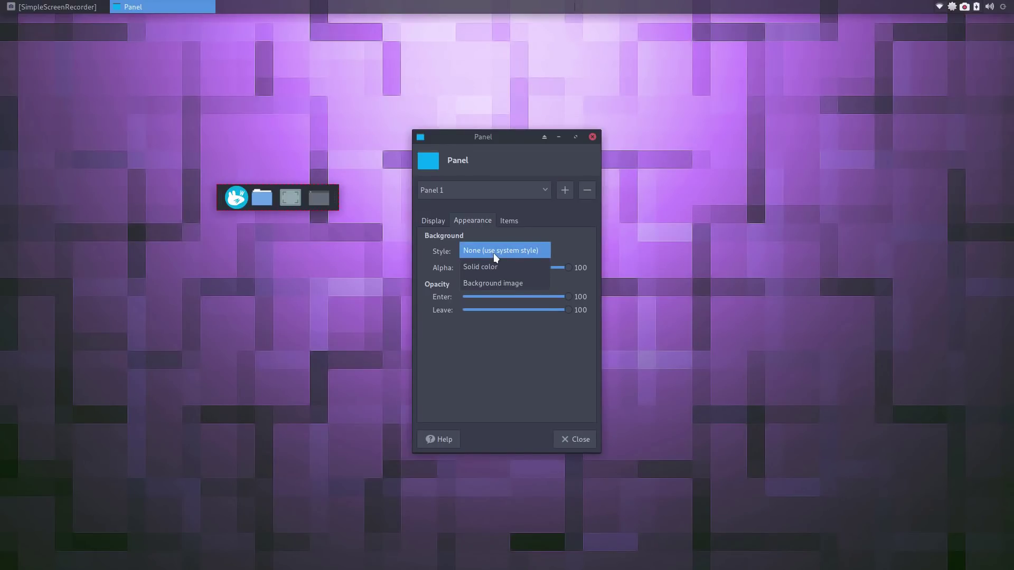
pyautogui.click(495, 254)
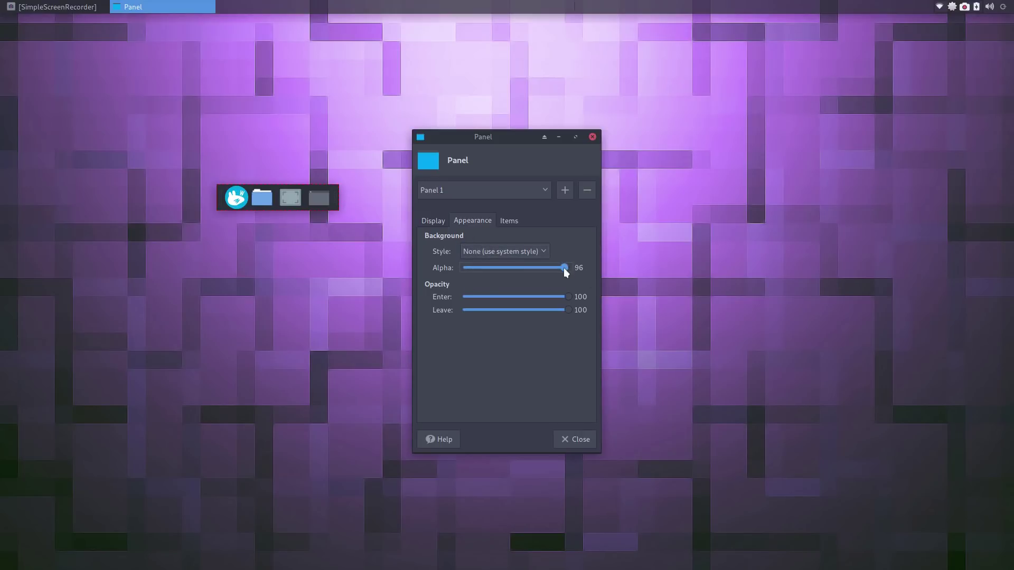
pyautogui.moveTo(558, 269); pyautogui.dragTo(556, 269)
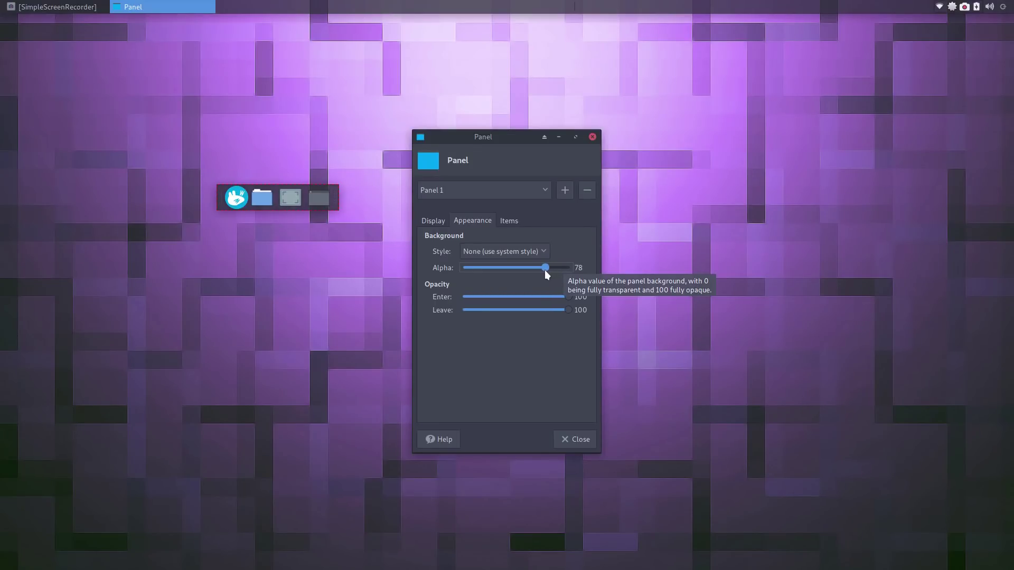
pyautogui.moveTo(545, 271); pyautogui.dragTo(542, 270)
# Step: Try the Vertical mode for Panel 1 and switch it back to Horizontal
pyautogui.click(435, 224)
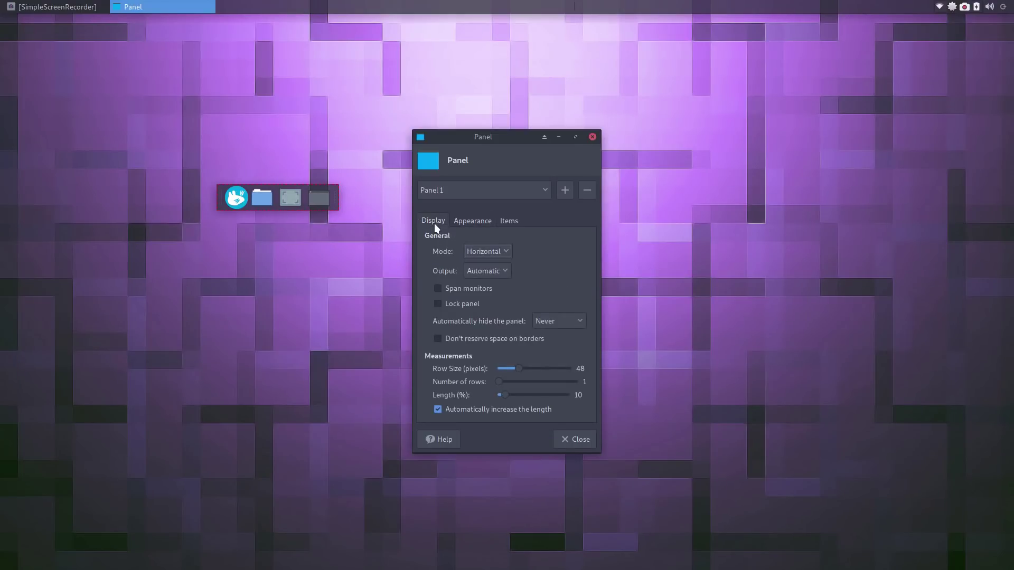
pyautogui.click(484, 250)
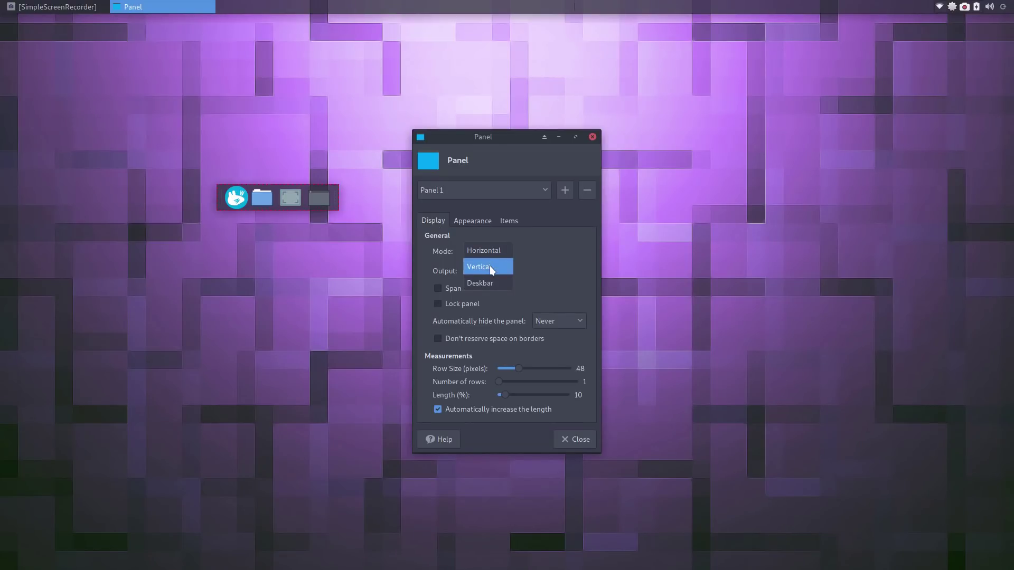
pyautogui.click(489, 265)
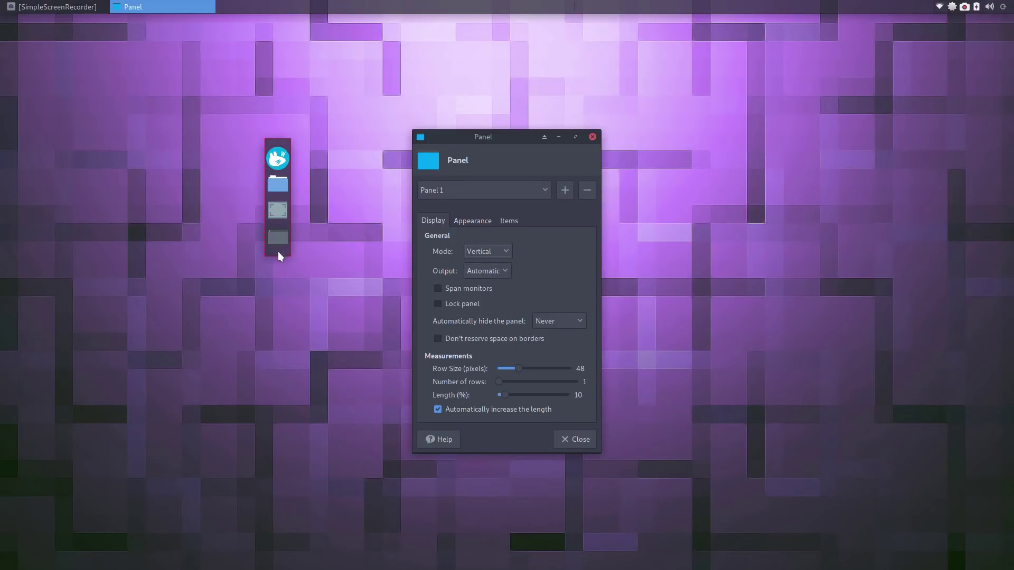
pyautogui.click(490, 252)
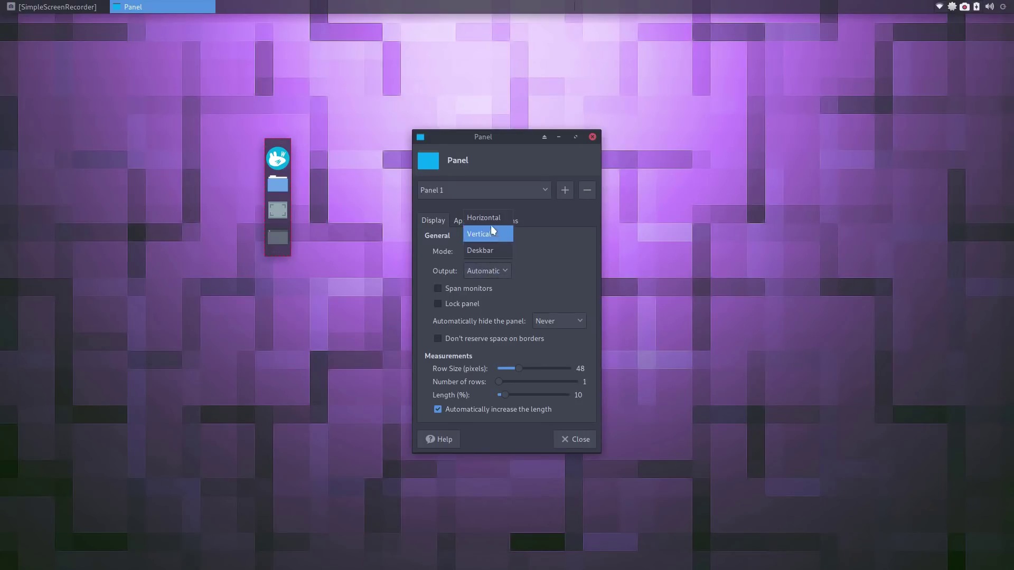
pyautogui.click(490, 221)
# Step: Set Panel 1's mode to Deskbar and keep its output on Automatic
pyautogui.click(492, 250)
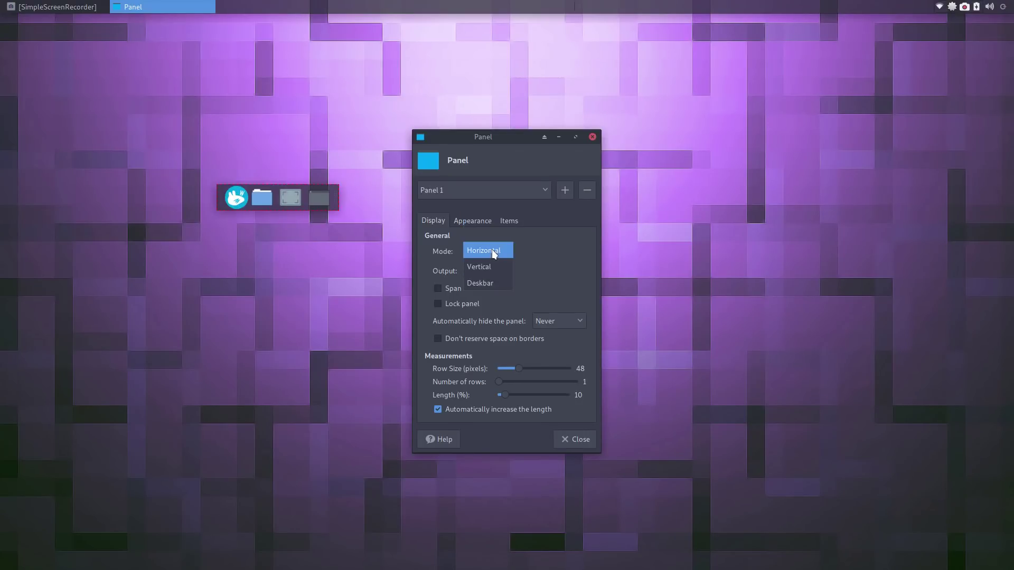
pyautogui.click(489, 281)
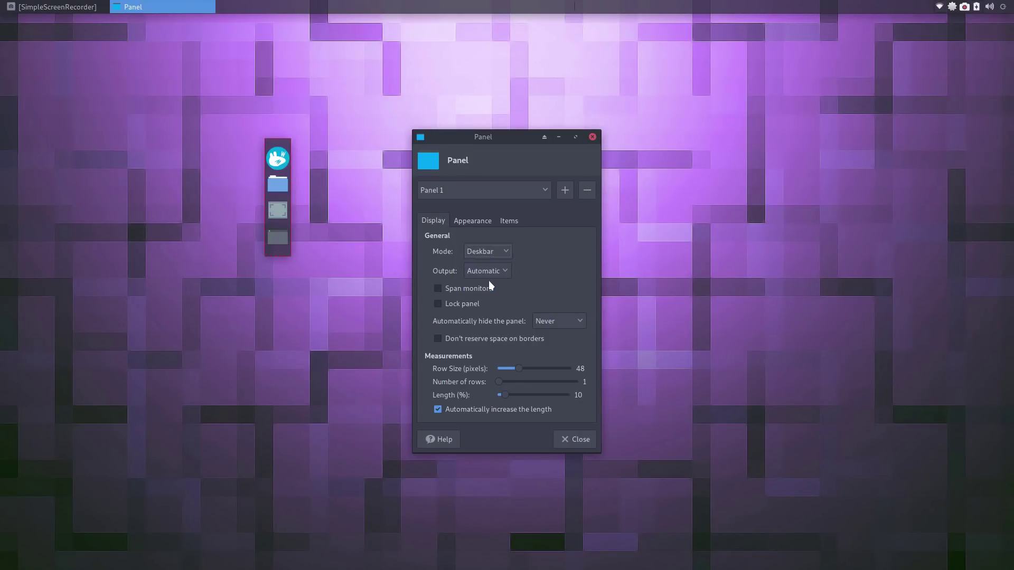
pyautogui.click(491, 271)
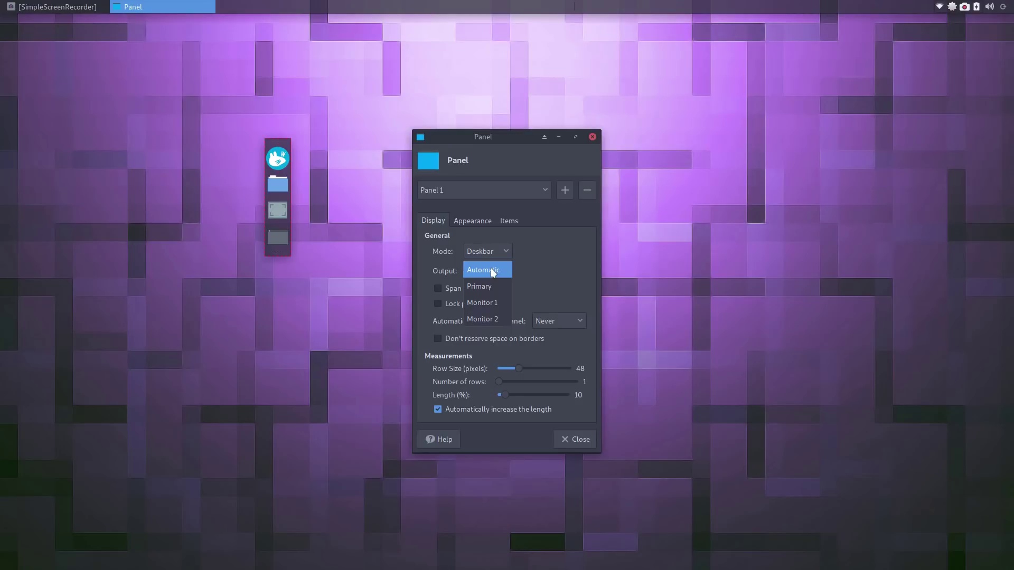
pyautogui.click(491, 271)
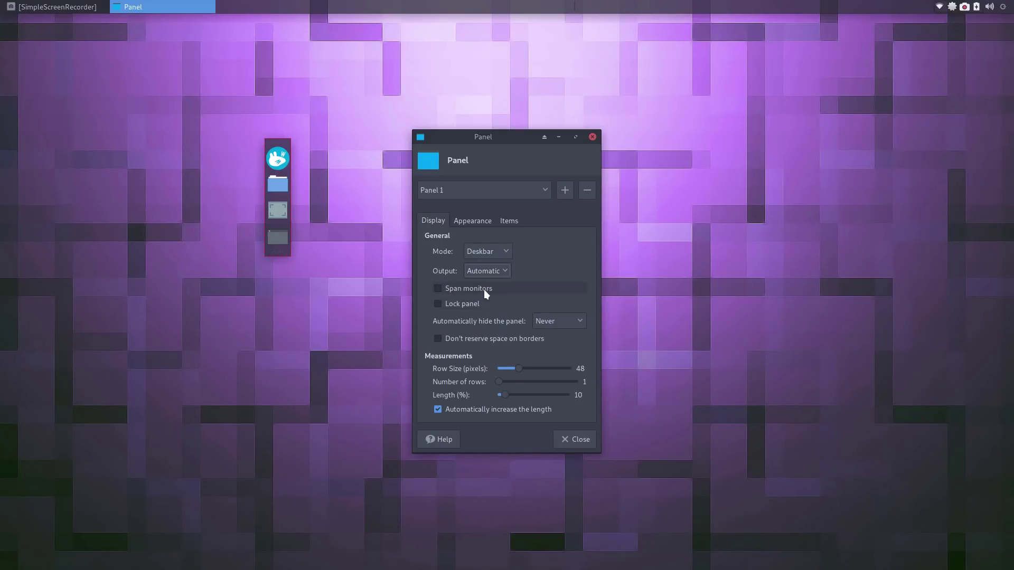
# Step: Place Panel 1 in the lower-left corner of the desktop, set its row size to 42 pixels and close the preferences
pyautogui.moveTo(290, 257); pyautogui.dragTo(18, 567)
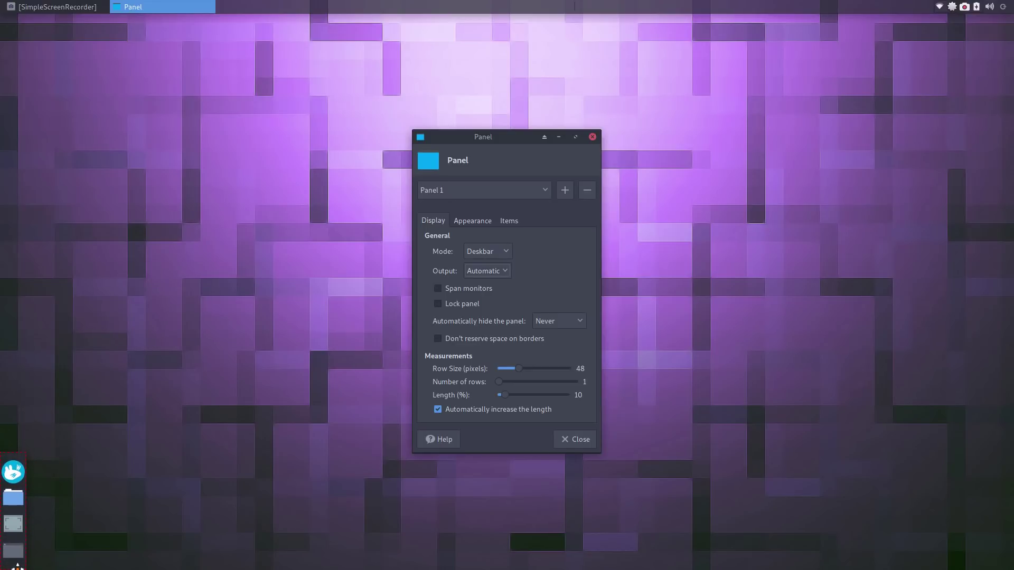
pyautogui.click(481, 217)
pyautogui.click(434, 220)
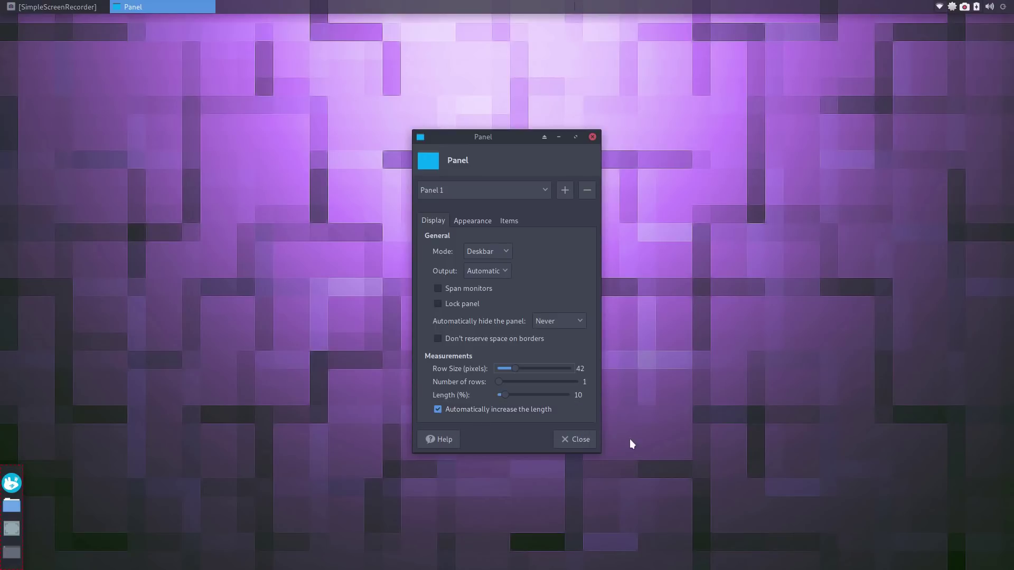
pyautogui.click(578, 439)
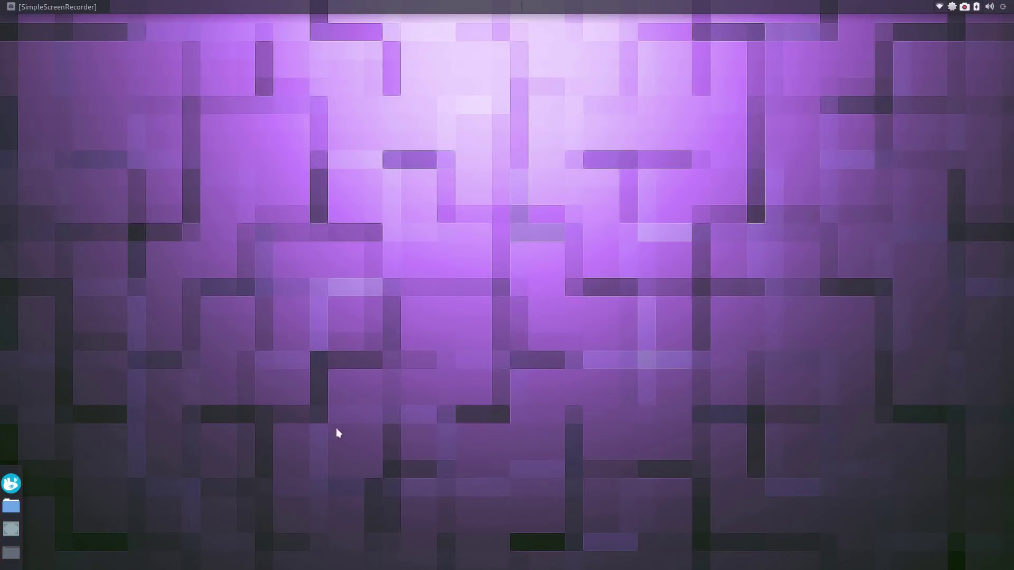
# Step: Move the Whisker Menu item to the lower end of the vertical panel and test it by opening and closing its menu
pyautogui.rightClick(14, 489)
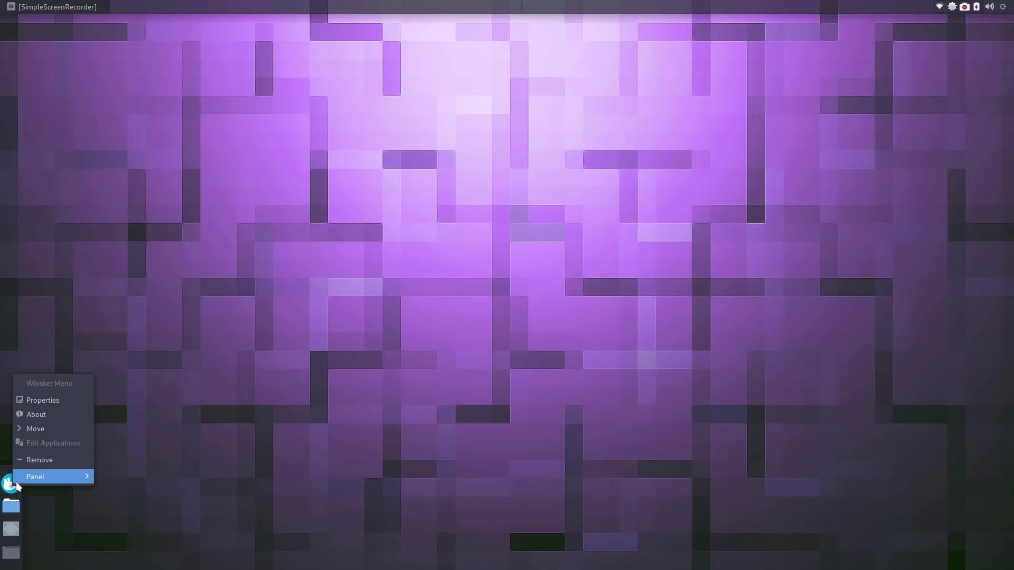
pyautogui.click(29, 429)
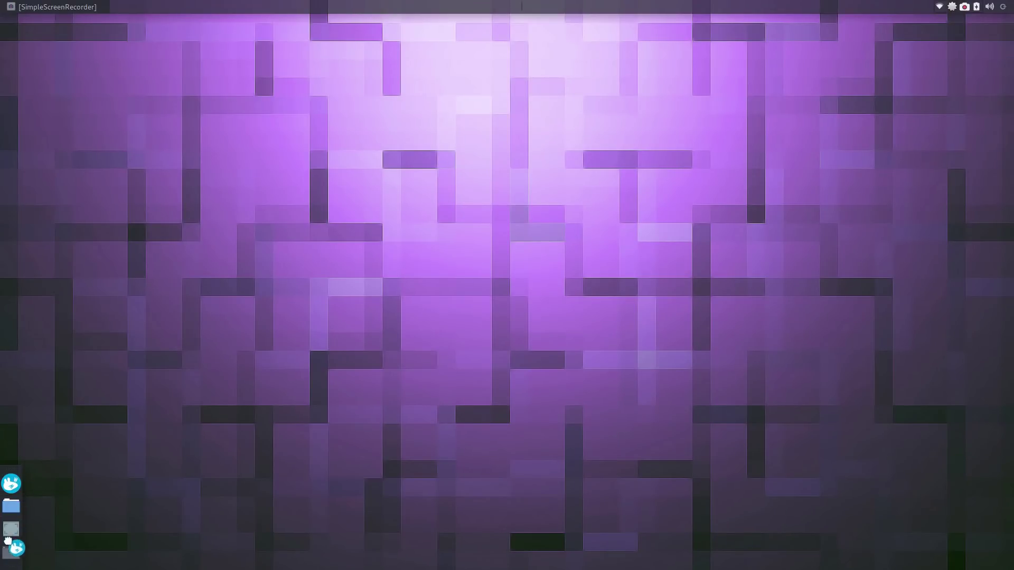
pyautogui.click(8, 567)
pyautogui.click(11, 560)
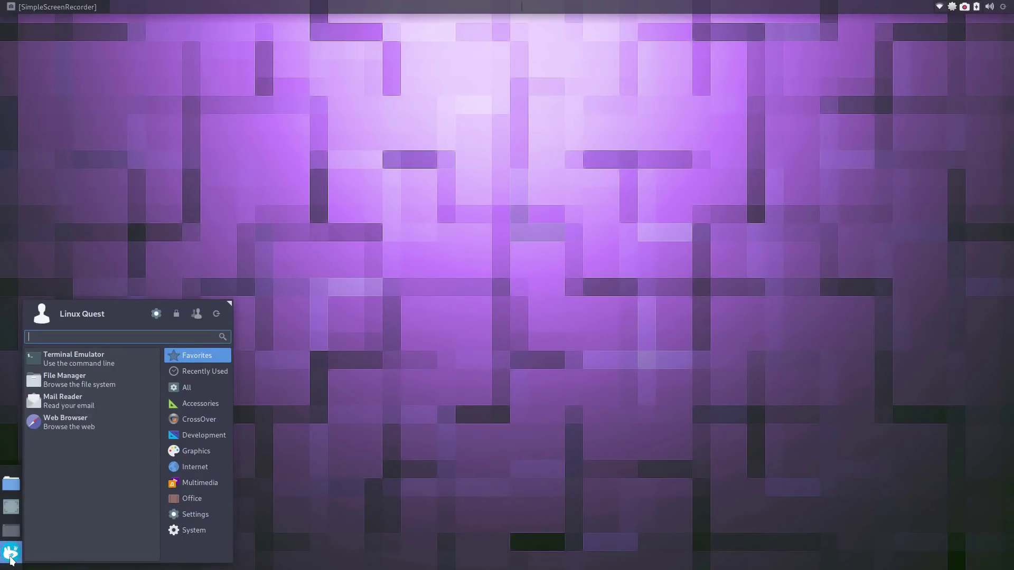
pyautogui.click(11, 560)
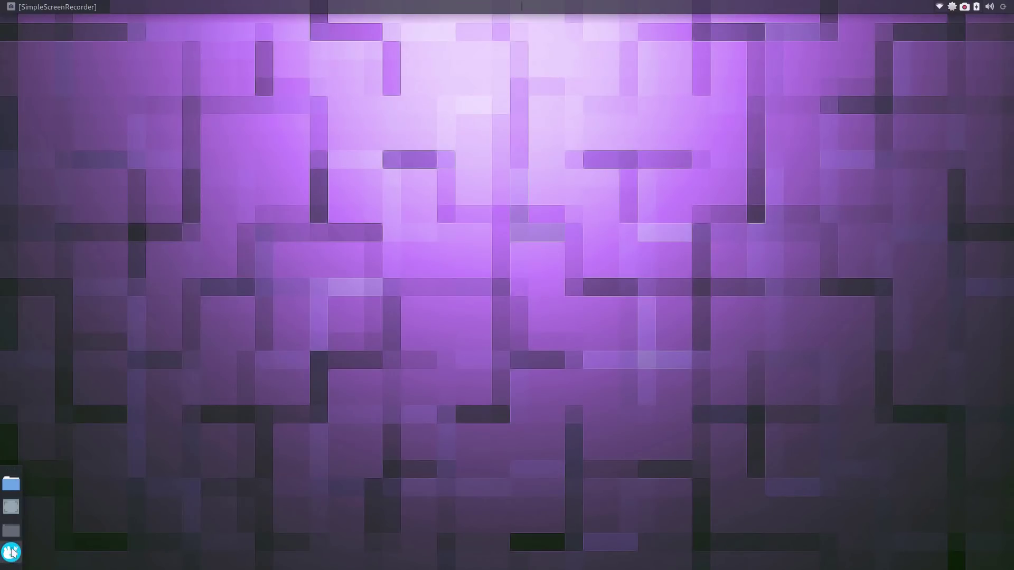
# Step: Move the Show Desktop item to the upper end of the vertical panel, above the Directory Menu
pyautogui.rightClick(15, 538)
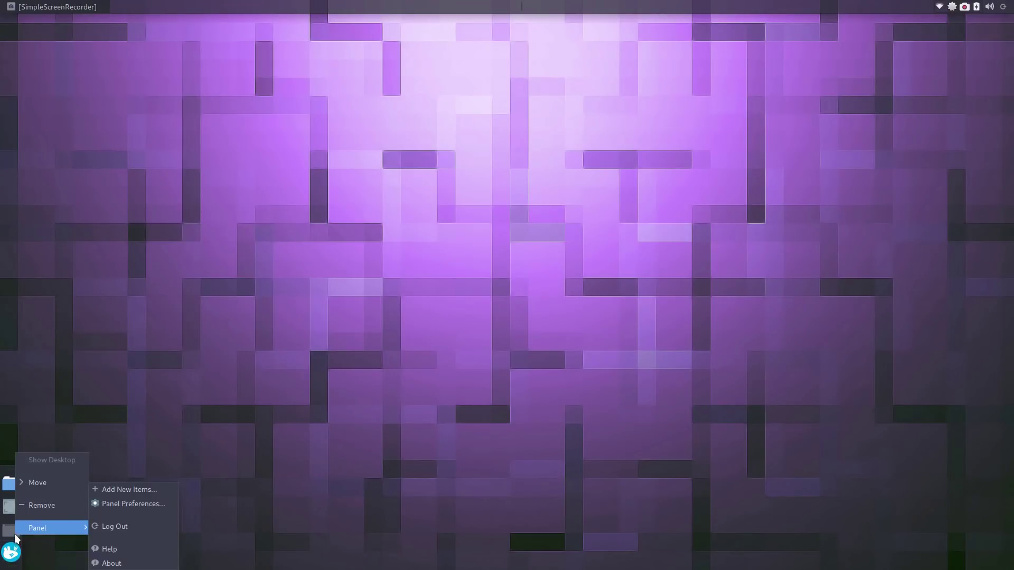
pyautogui.click(39, 483)
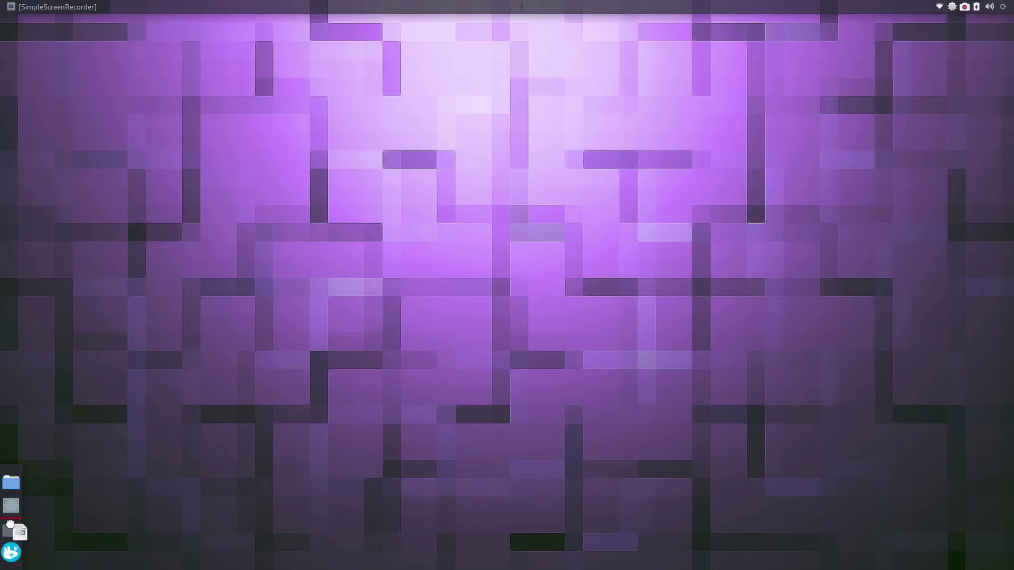
pyautogui.click(8, 471)
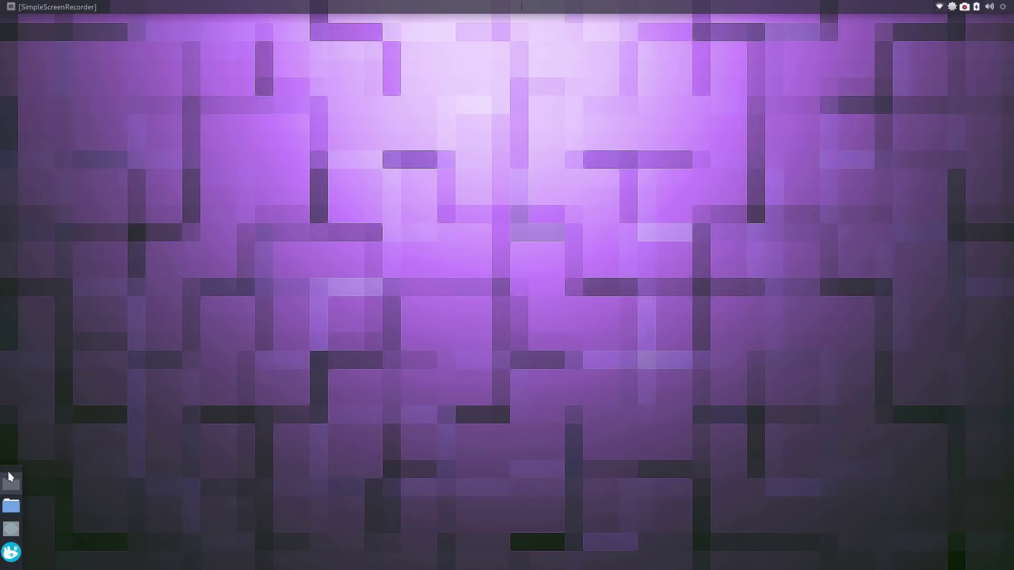
# Step: Add the Web Browser from the Whisker Menu favorites to Panel 1 as a launcher
pyautogui.click(9, 552)
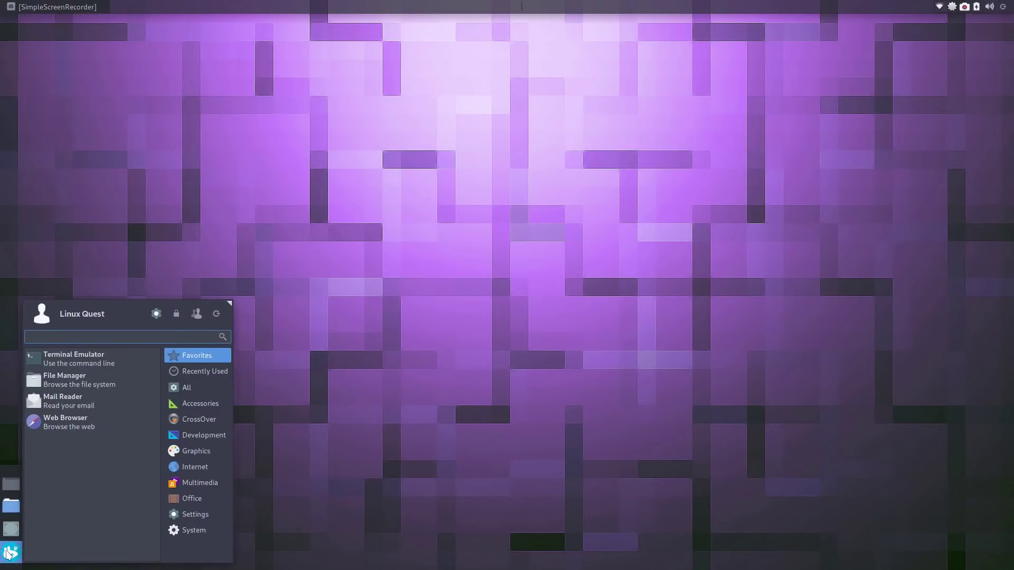
pyautogui.rightClick(80, 427)
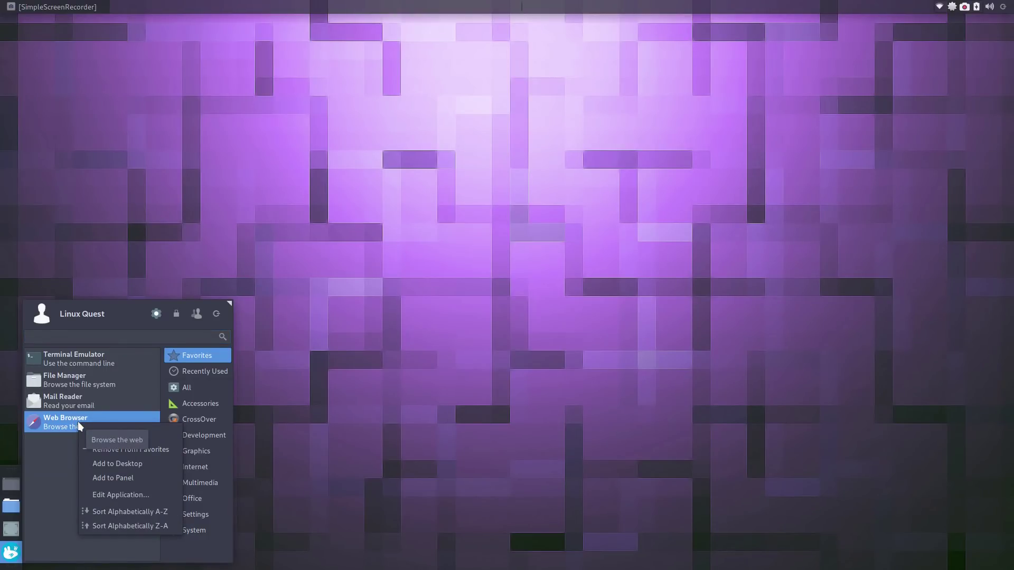
pyautogui.click(112, 477)
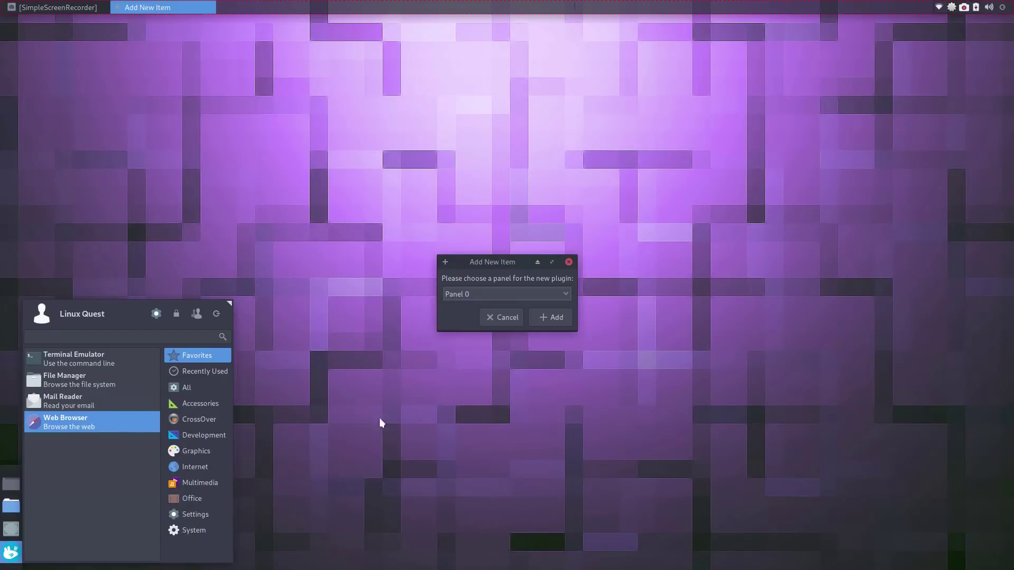
pyautogui.click(566, 291)
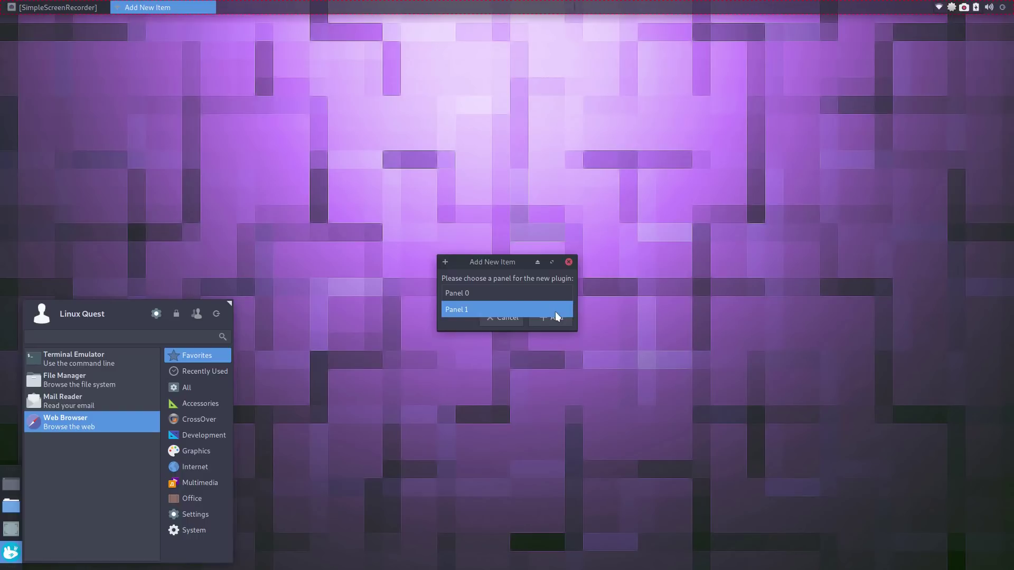
pyautogui.click(555, 310)
pyautogui.click(554, 320)
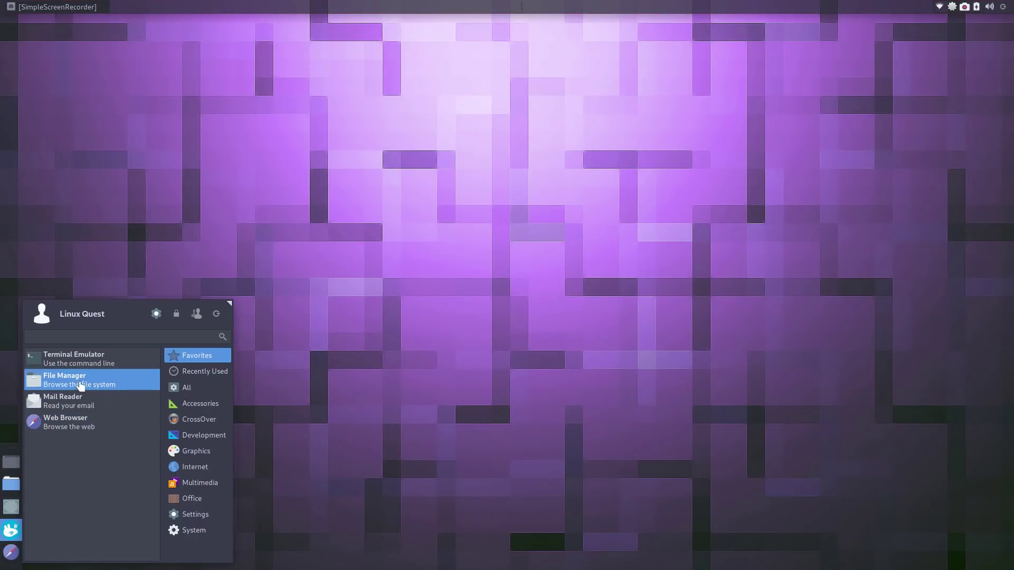
# Step: Add the Calculator from the Accessories category to Panel 1 as a launcher
pyautogui.click(194, 403)
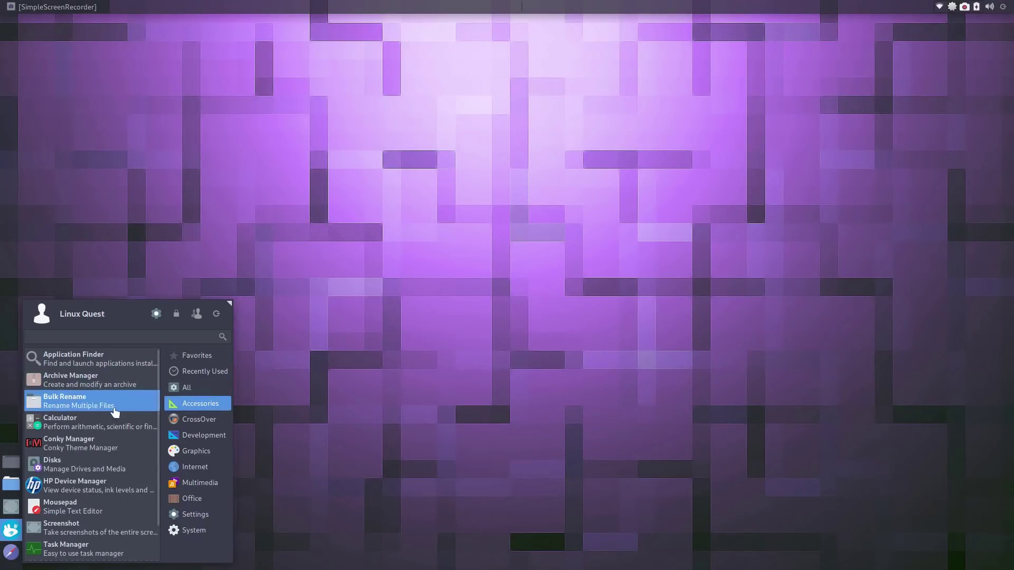
pyautogui.scroll(-3, 110, 418)
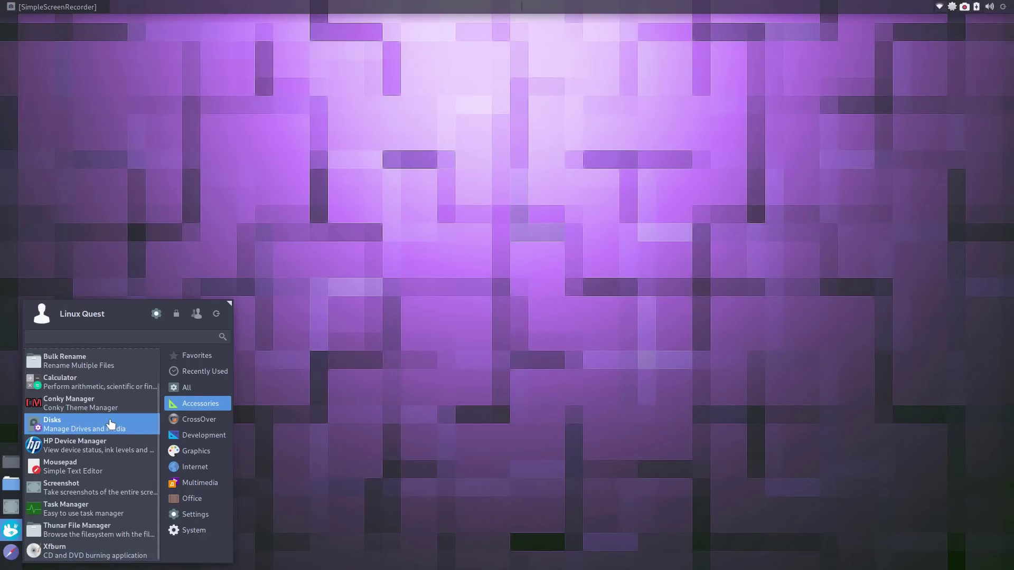
pyautogui.scroll(1, 109, 418)
pyautogui.rightClick(109, 417)
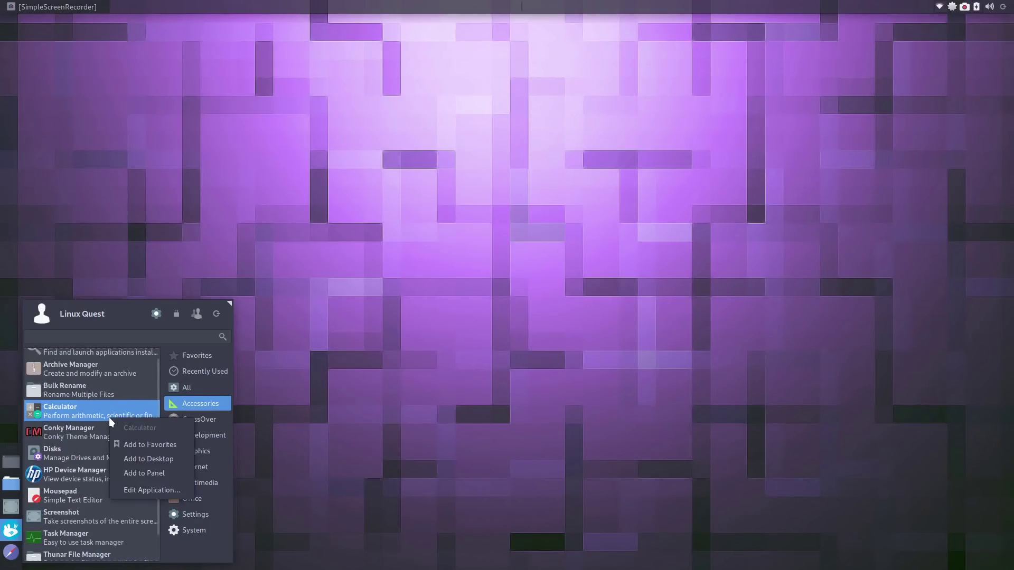
pyautogui.click(138, 474)
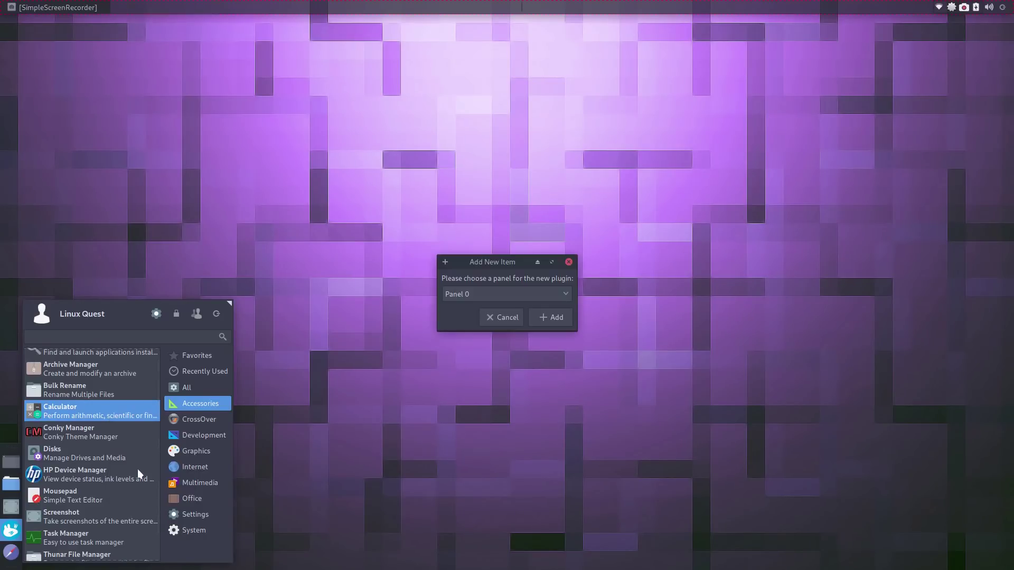
pyautogui.click(569, 292)
pyautogui.click(557, 311)
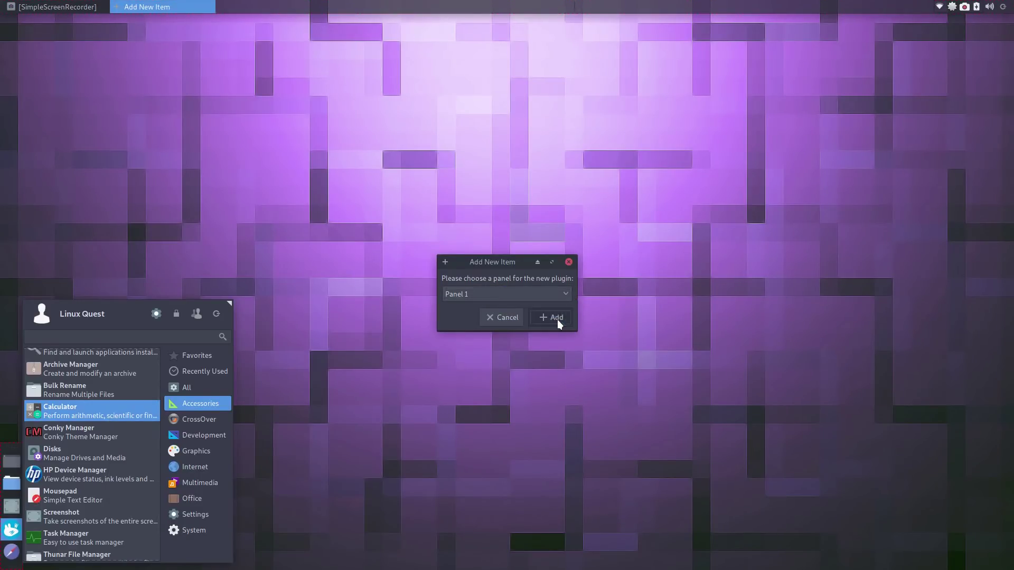
pyautogui.click(557, 319)
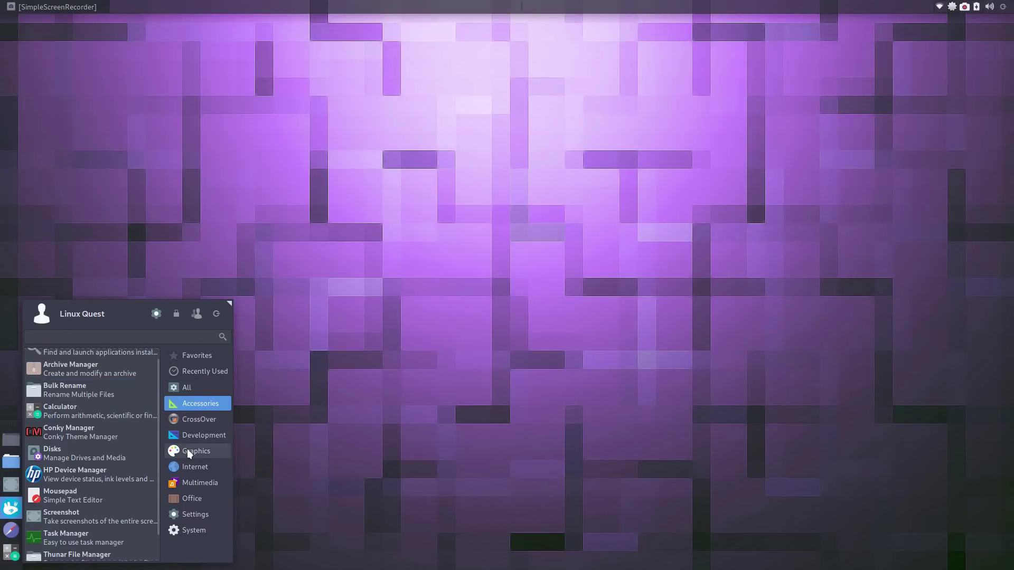
# Step: Add Kdenlive from the Multimedia category of the Whisker Menu to Panel 1 as a launcher
pyautogui.click(191, 481)
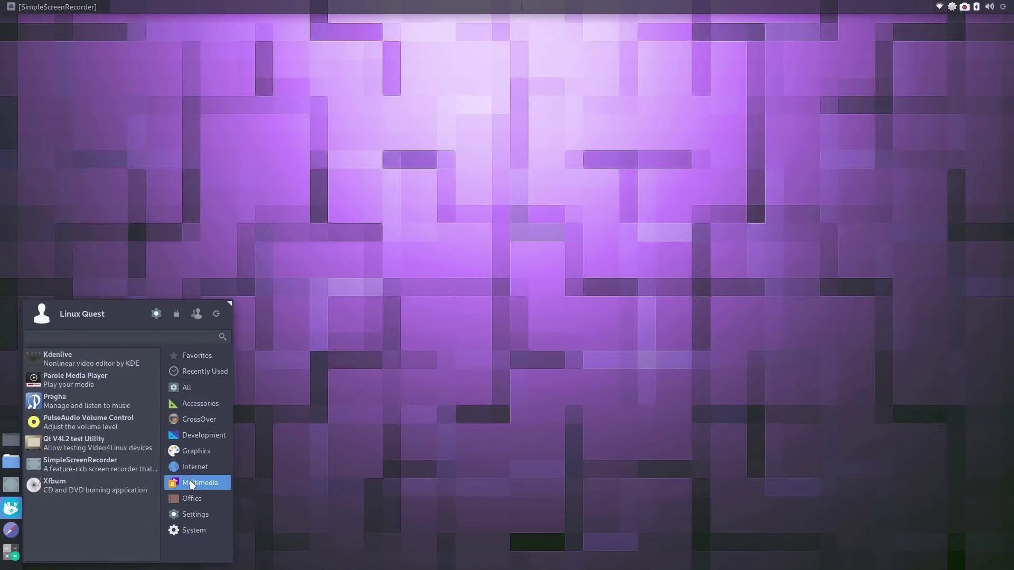
pyautogui.rightClick(116, 468)
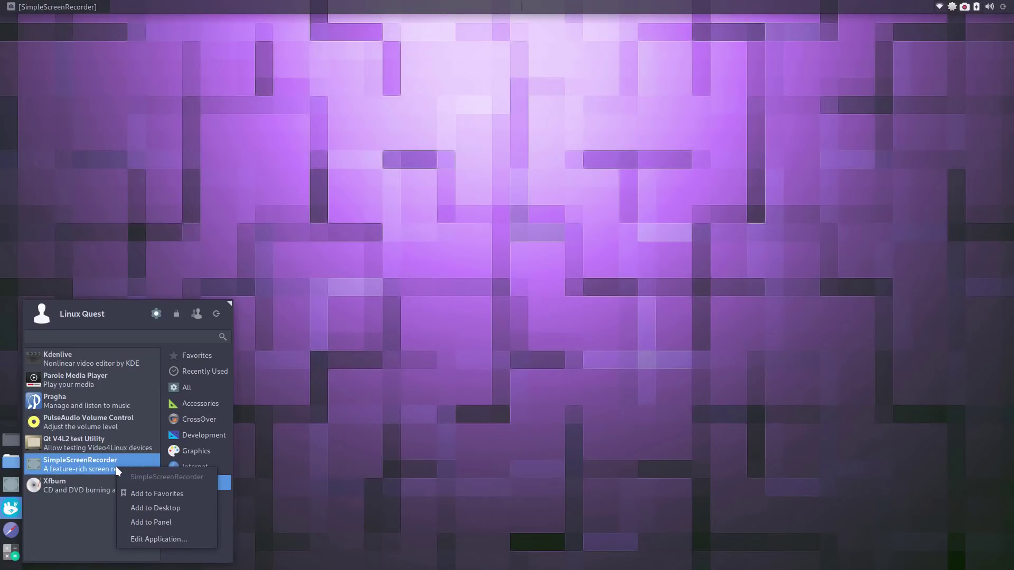
pyautogui.click(126, 363)
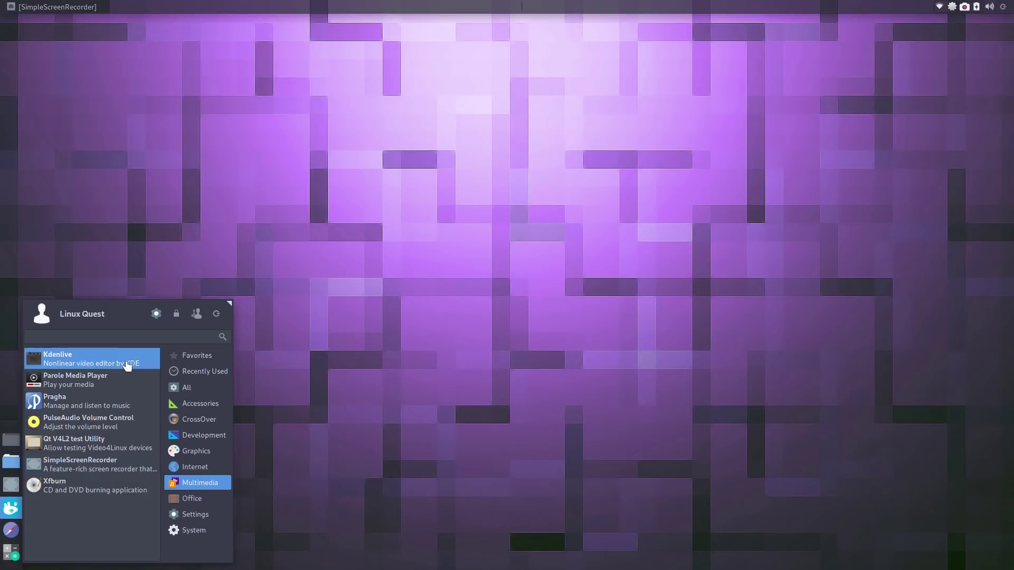
pyautogui.rightClick(125, 361)
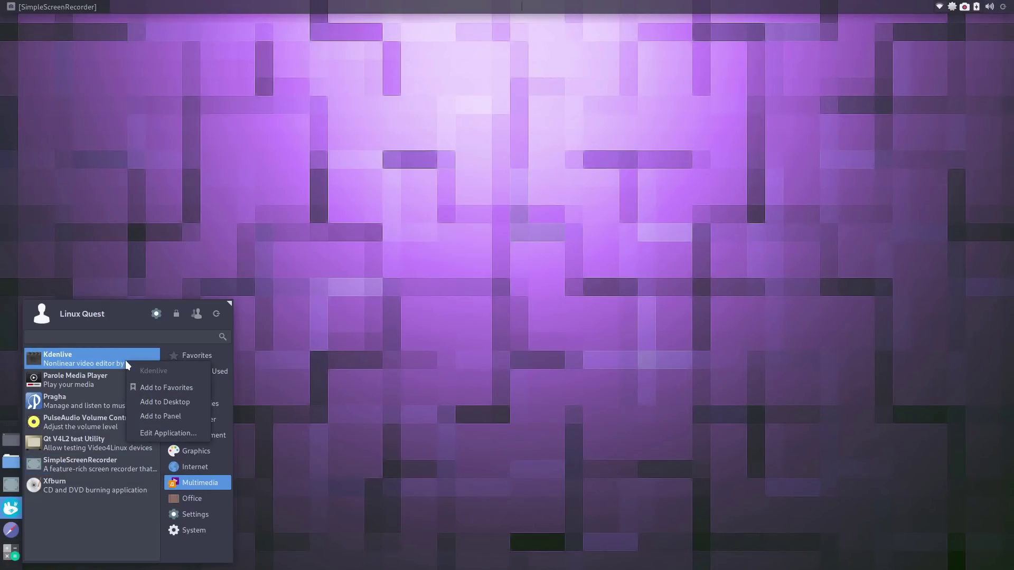
pyautogui.click(194, 416)
pyautogui.click(566, 294)
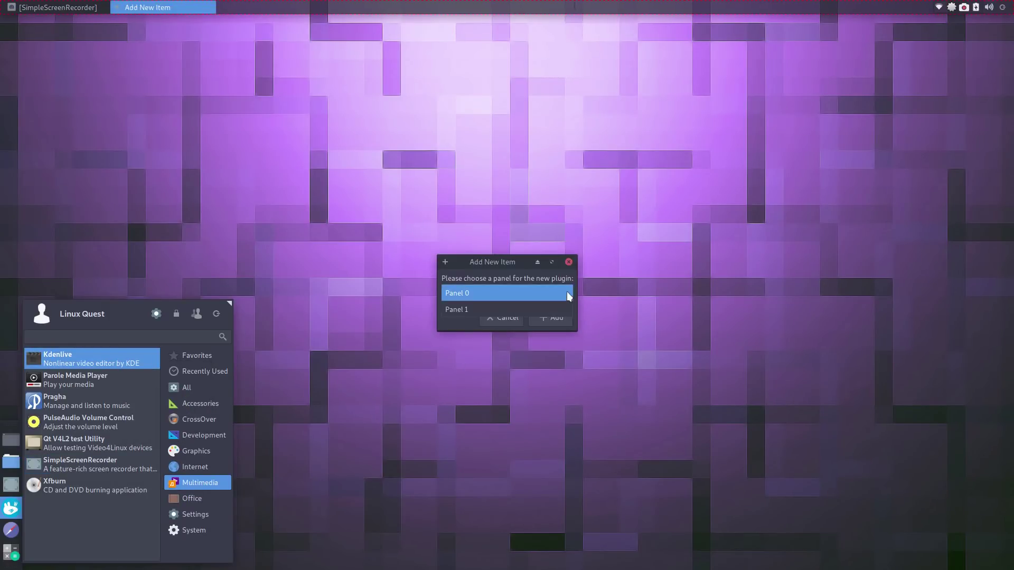
pyautogui.click(561, 309)
pyautogui.click(557, 316)
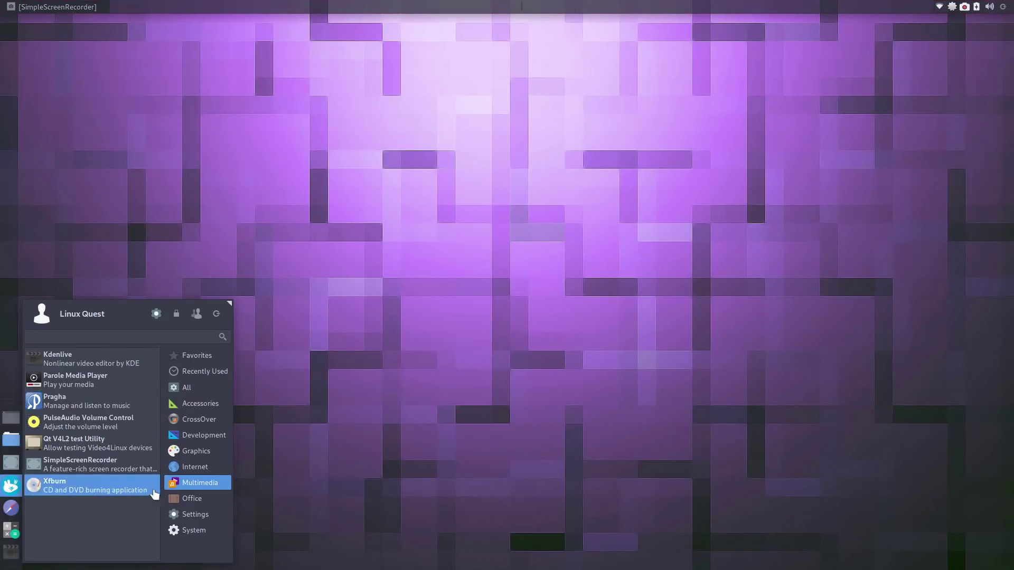
# Step: Add FreeOffice Presentations from the Office category to Panel 1 as a launcher
pyautogui.click(191, 503)
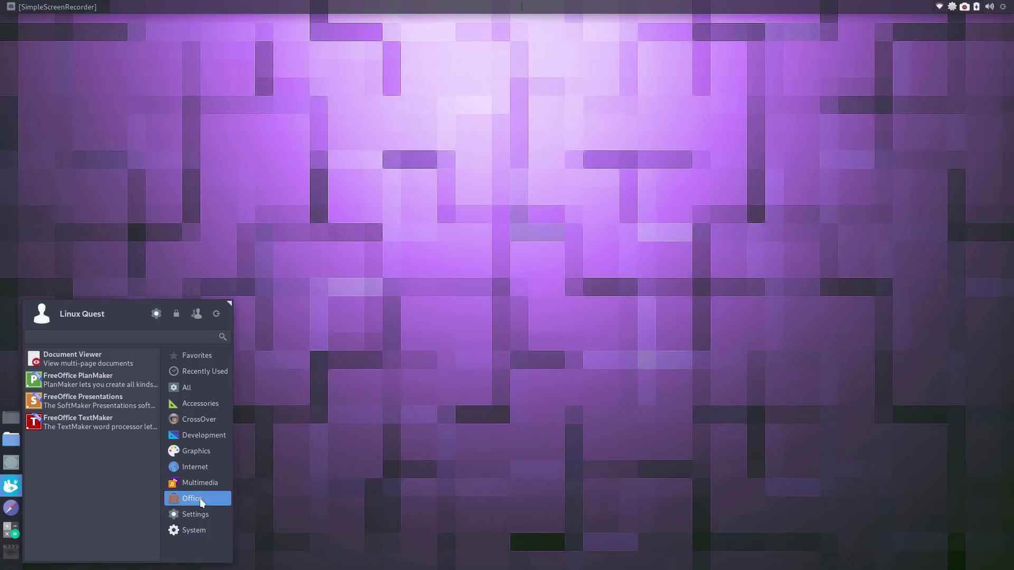
pyautogui.rightClick(113, 403)
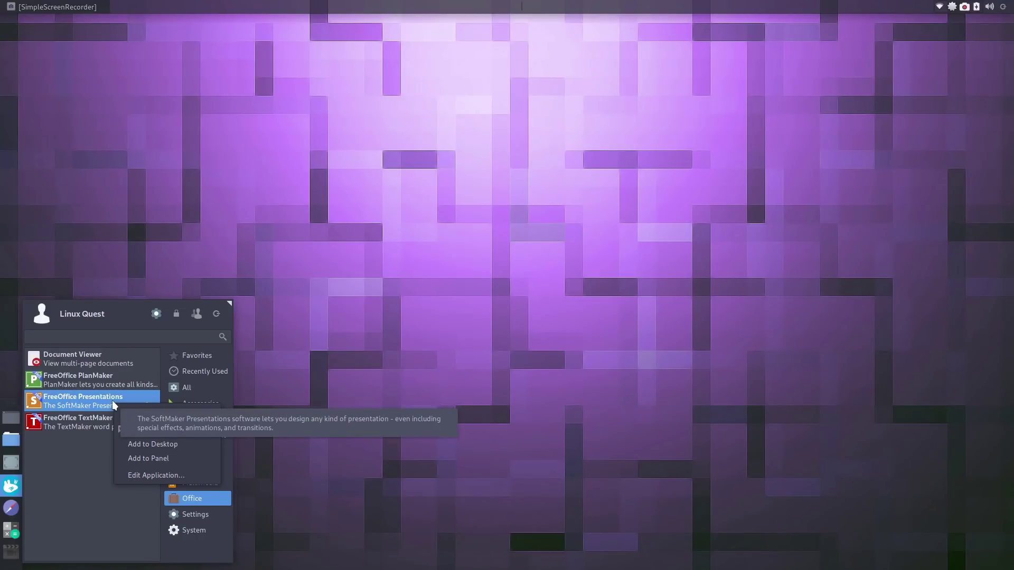
pyautogui.click(148, 458)
pyautogui.click(565, 293)
pyautogui.click(540, 310)
pyautogui.click(549, 319)
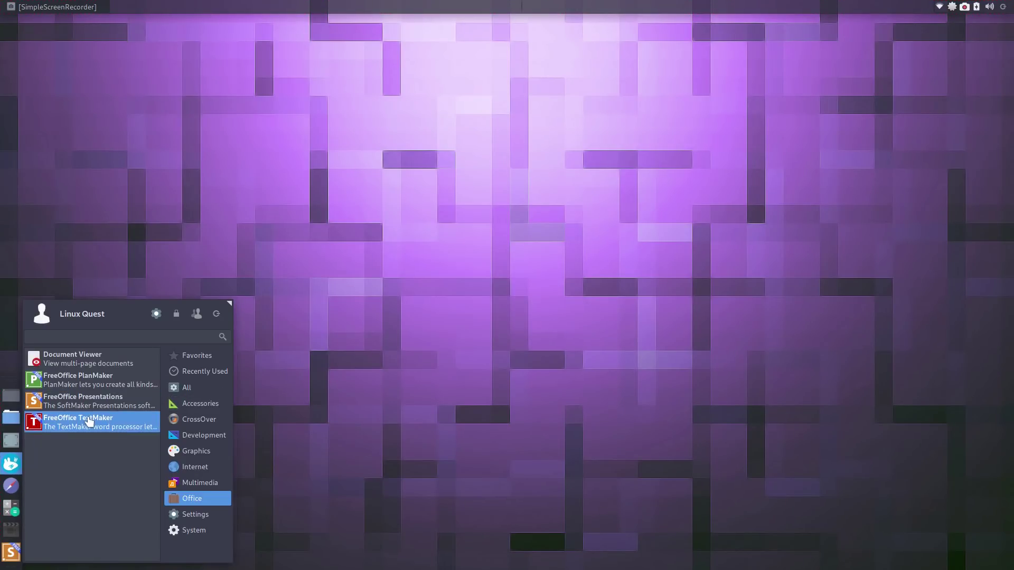
# Step: Find Shotwell in the list of all applications and add it to Panel 1 as a launcher
pyautogui.click(198, 388)
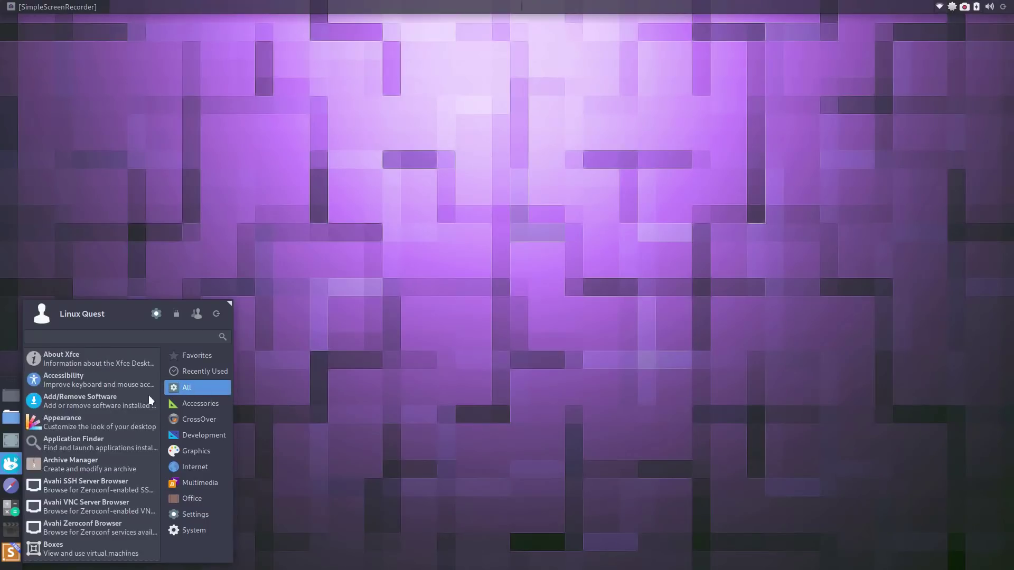
pyautogui.scroll(-7, 101, 408)
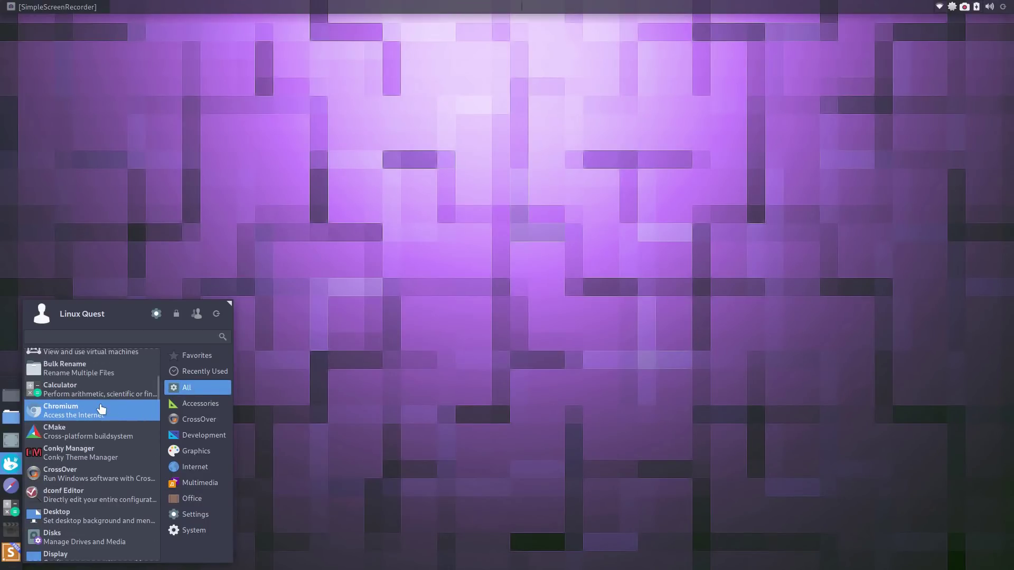
pyautogui.scroll(-3, 101, 408)
pyautogui.scroll(-6, 101, 408)
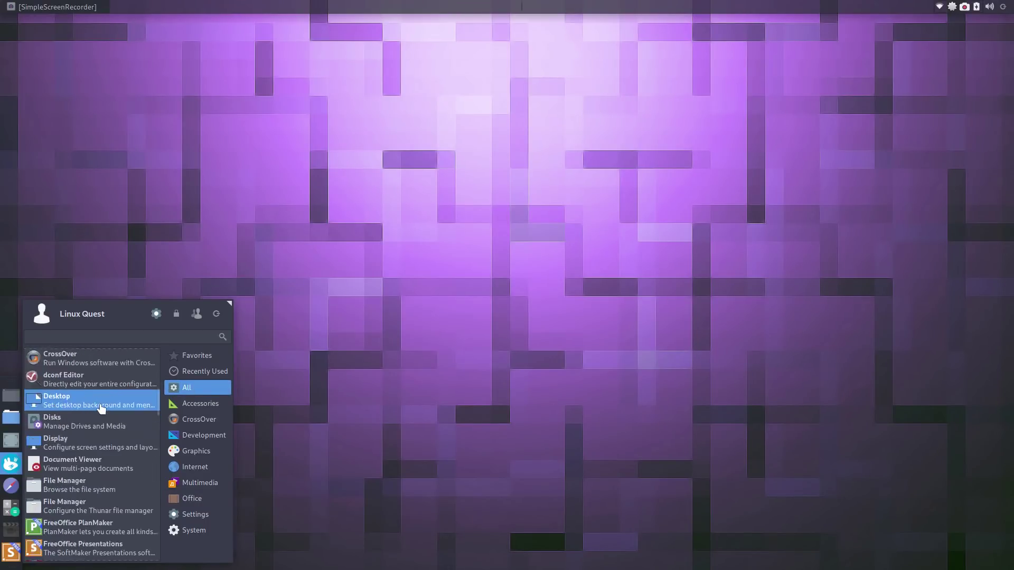
pyautogui.scroll(-4, 101, 408)
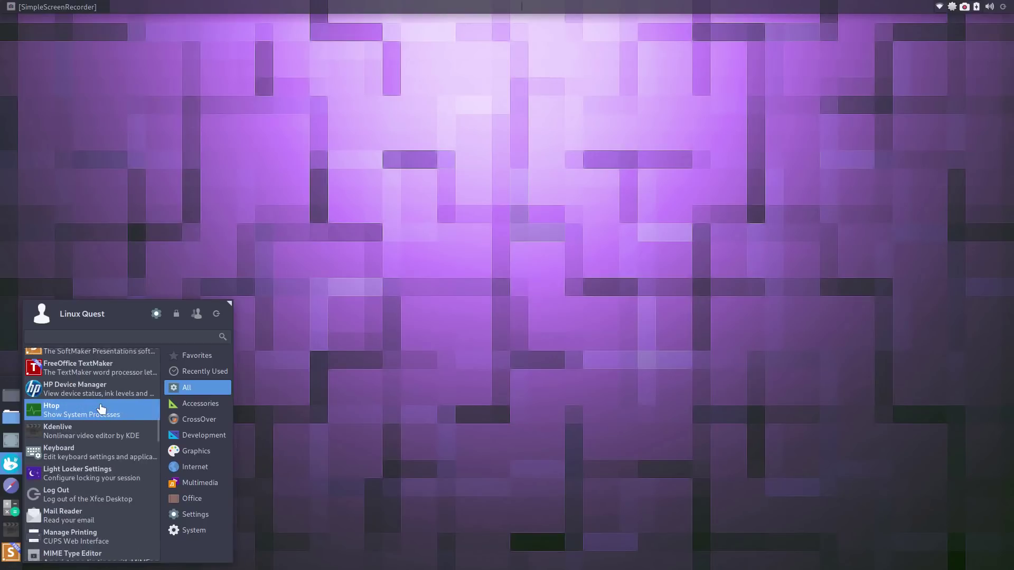
pyautogui.scroll(-5, 100, 408)
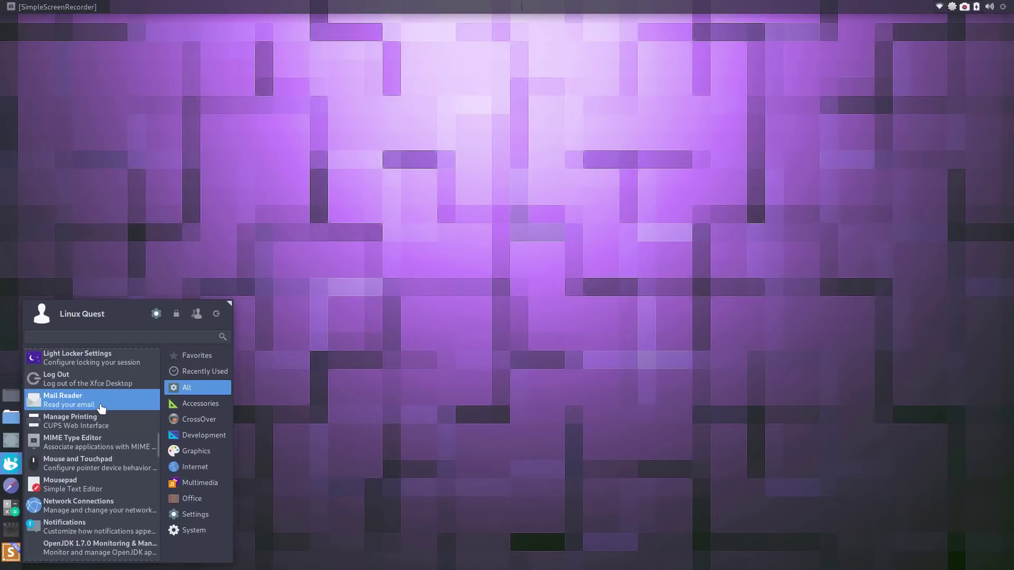
pyautogui.scroll(-11, 101, 408)
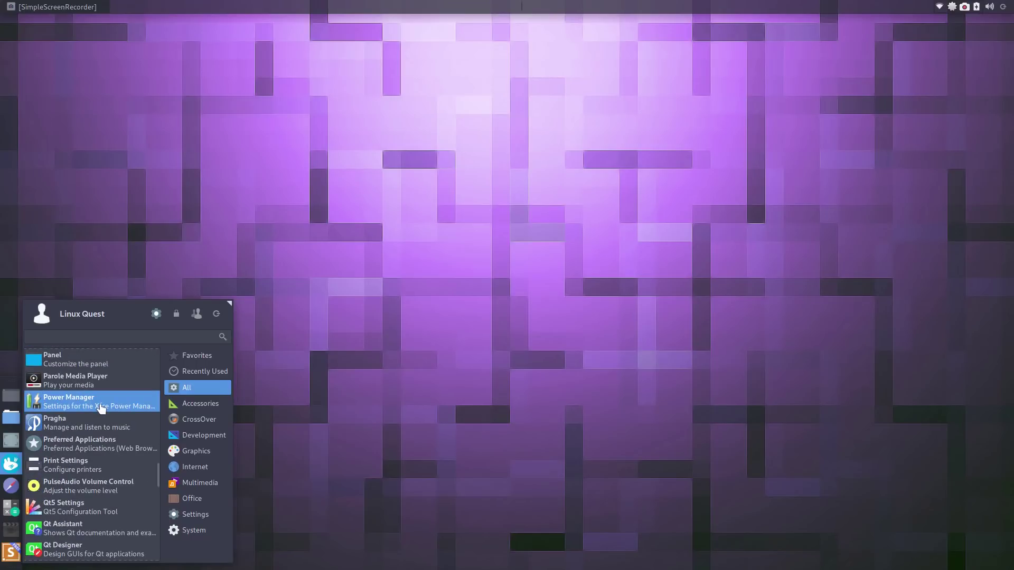
pyautogui.scroll(-16, 101, 408)
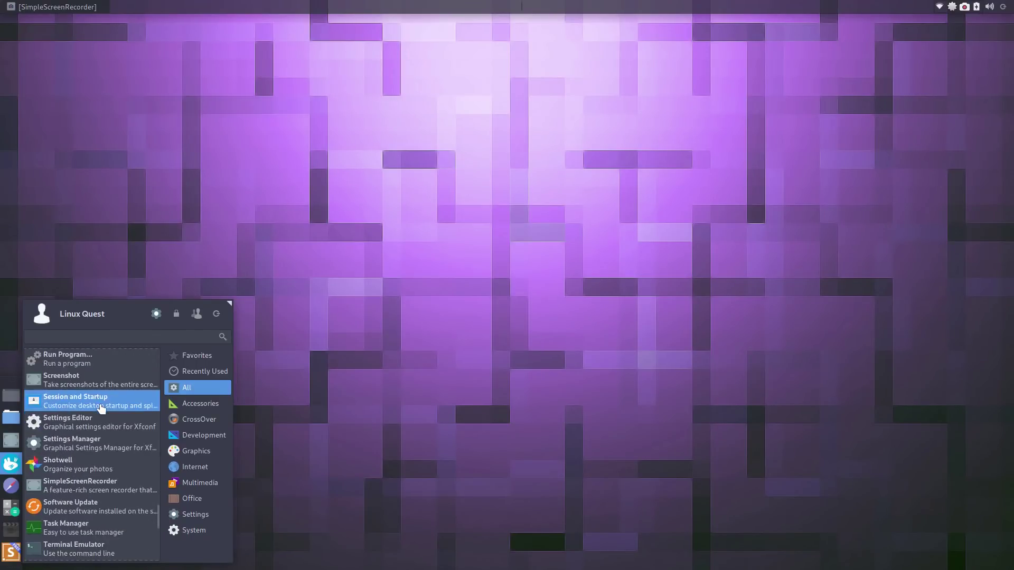
pyautogui.rightClick(101, 408)
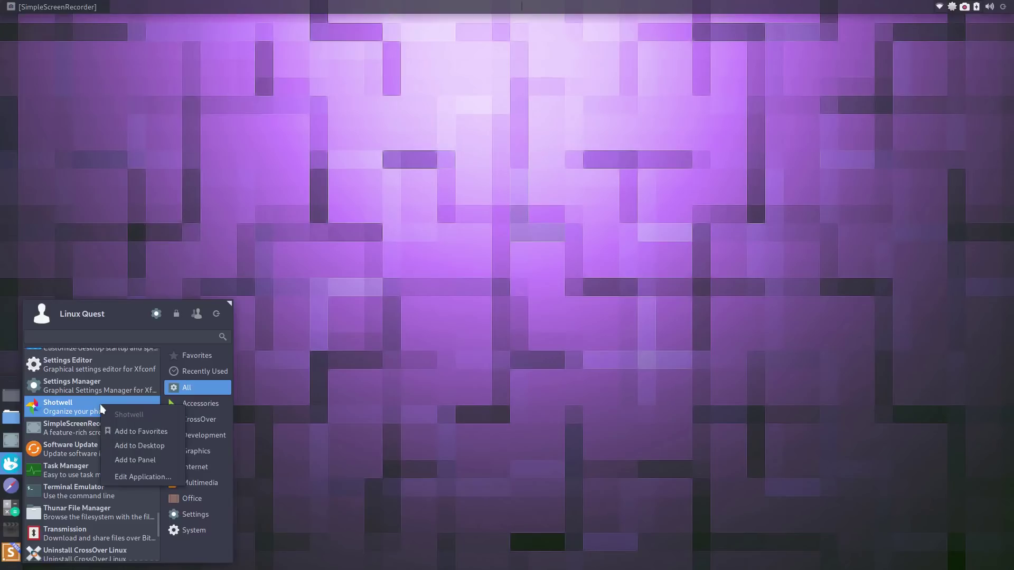
pyautogui.click(139, 454)
pyautogui.click(566, 292)
pyautogui.click(562, 296)
pyautogui.click(553, 312)
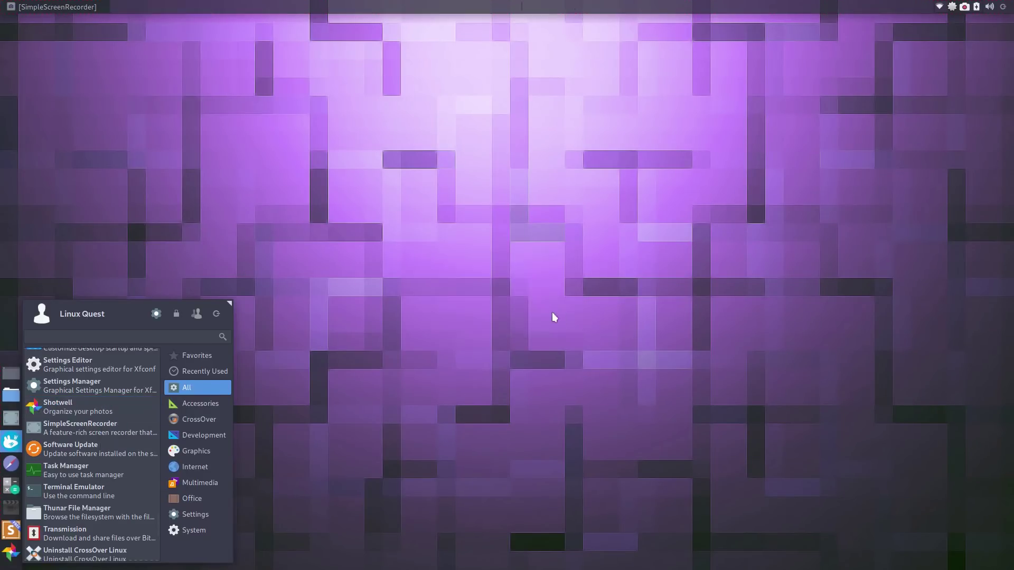
# Step: Shrink the Whisker Menu window, mainly in height, and close the menu
pyautogui.scroll(-5, 122, 406)
pyautogui.scroll(-2, 121, 405)
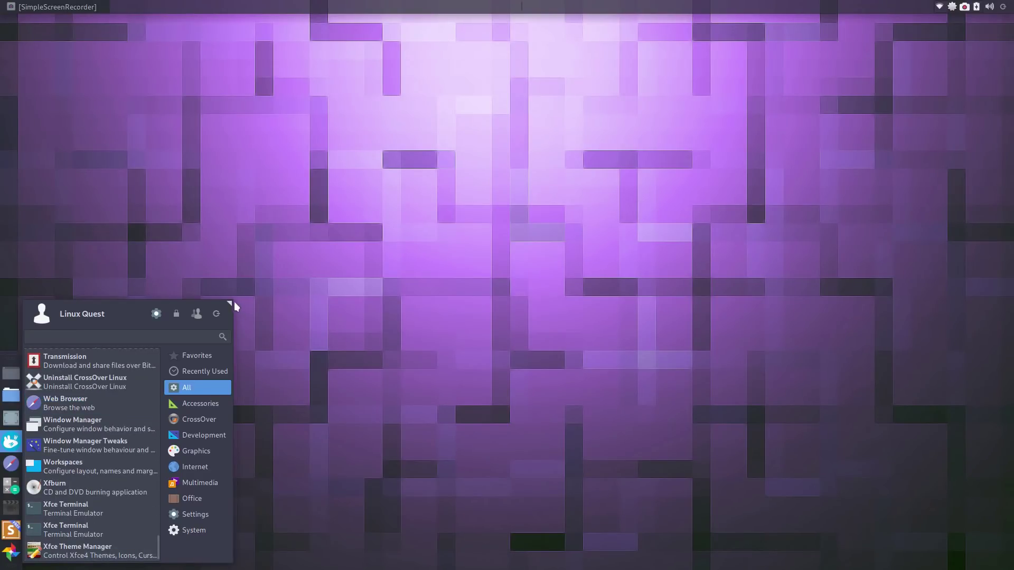
pyautogui.moveTo(229, 305); pyautogui.dragTo(223, 356)
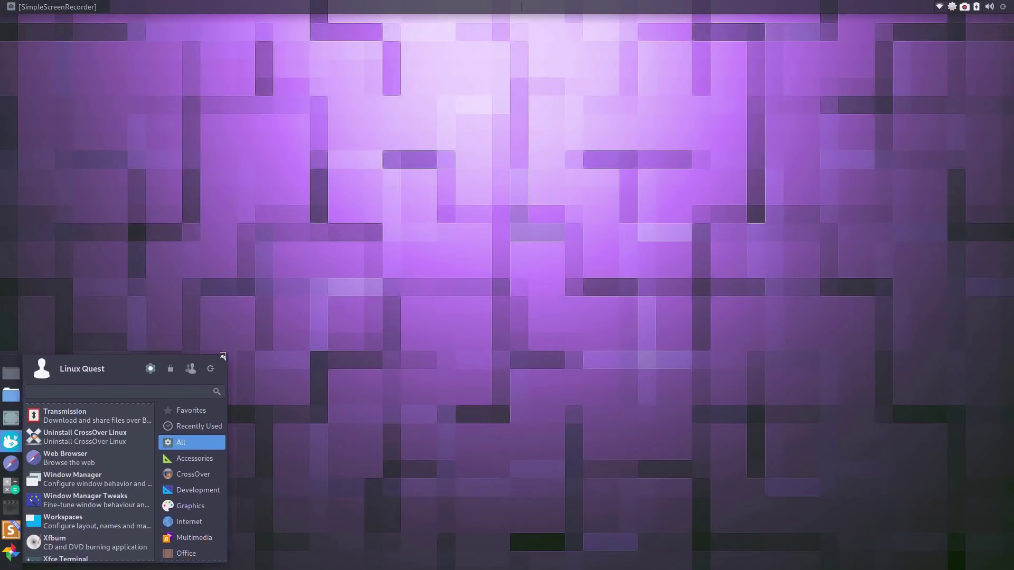
pyautogui.click(258, 293)
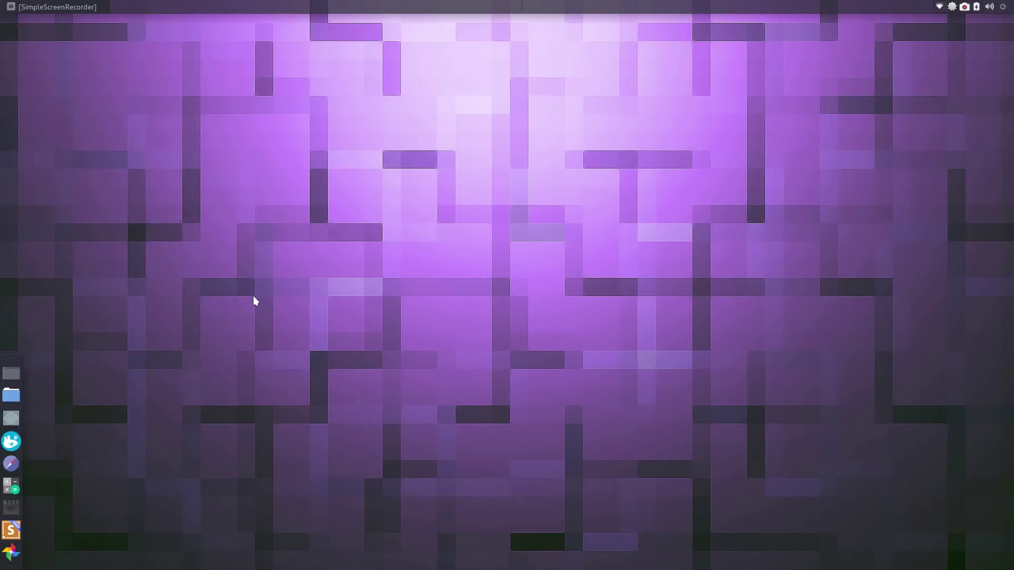
# Step: Move the Whisker Menu item to the lower end of the vertical panel, below the Shotwell launcher
pyautogui.rightClick(13, 445)
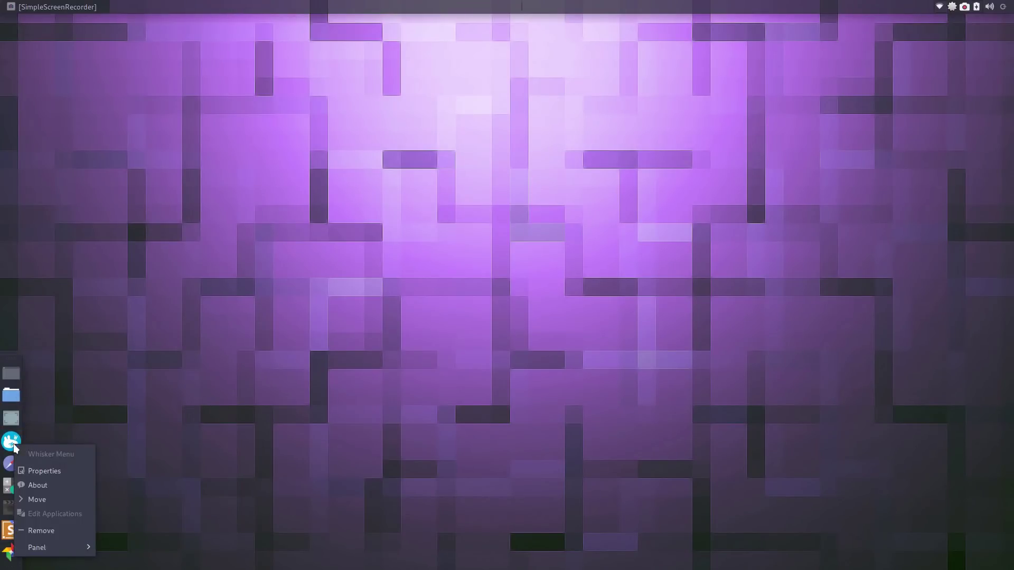
pyautogui.click(37, 499)
pyautogui.click(12, 550)
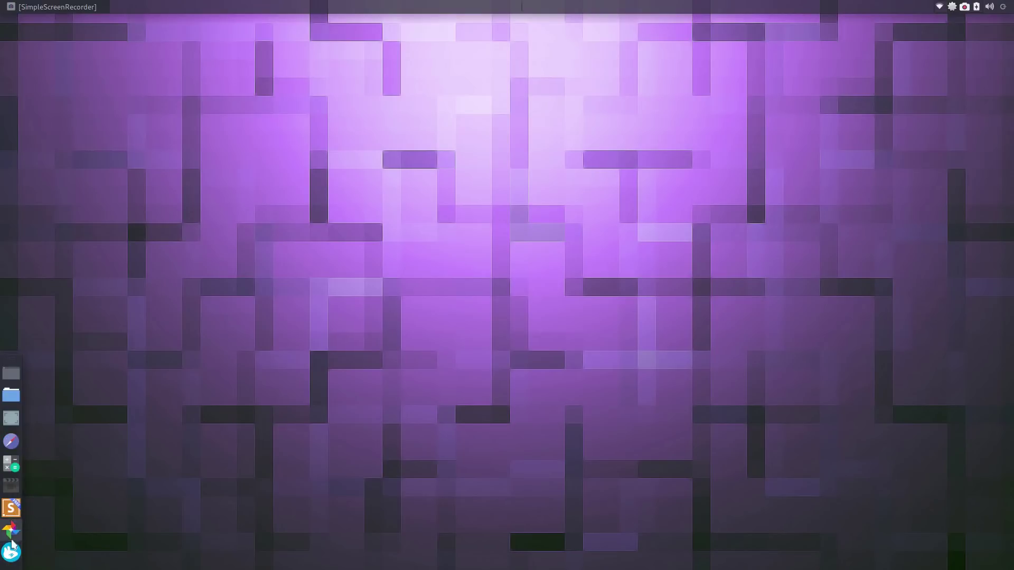
# Step: Move the Shotwell and FreeOffice Presentations launchers above the Web Browser launcher, with Shotwell first
pyautogui.rightClick(15, 529)
pyautogui.moveTo(16, 527)
pyautogui.click(36, 476)
pyautogui.click(13, 443)
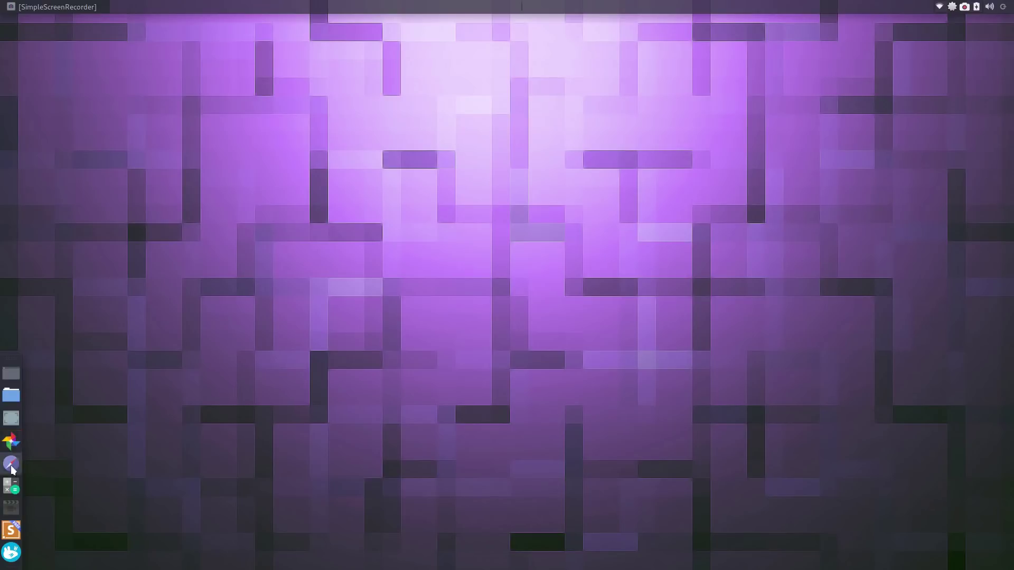
pyautogui.rightClick(12, 528)
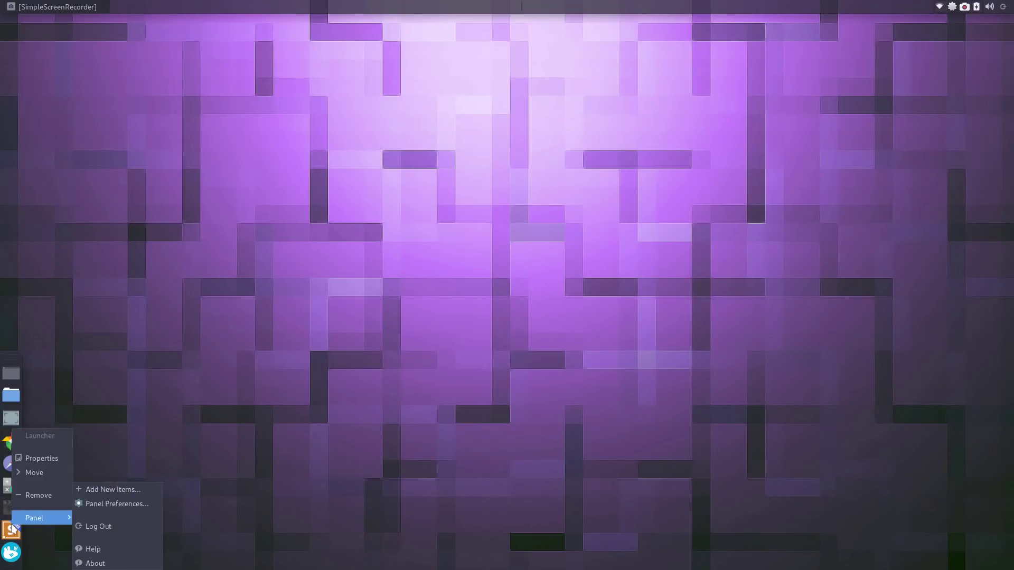
pyautogui.click(34, 474)
pyautogui.click(17, 442)
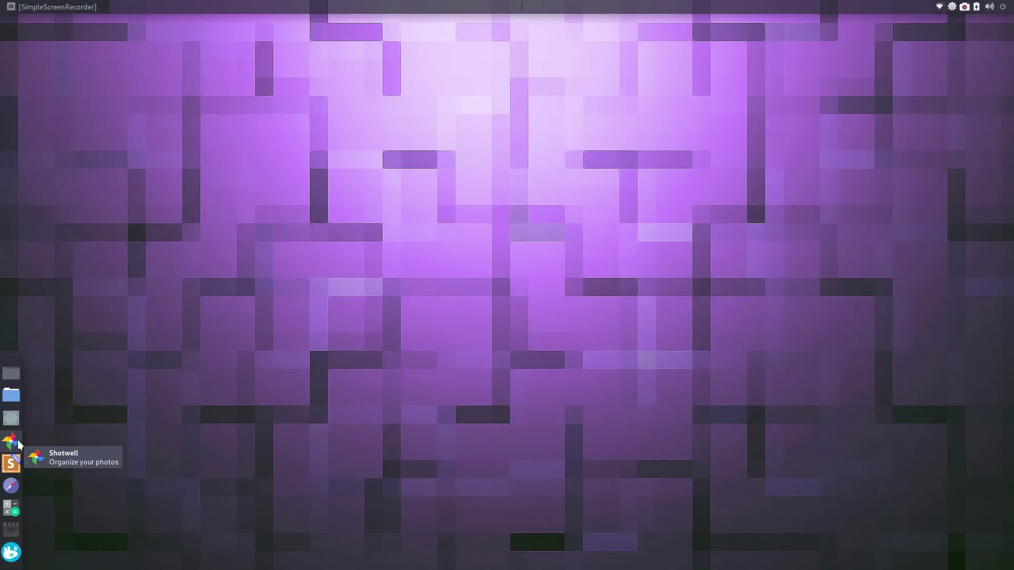
# Step: Check the resized Whisker Menu, then turn off Show application descriptions in its properties
pyautogui.click(14, 557)
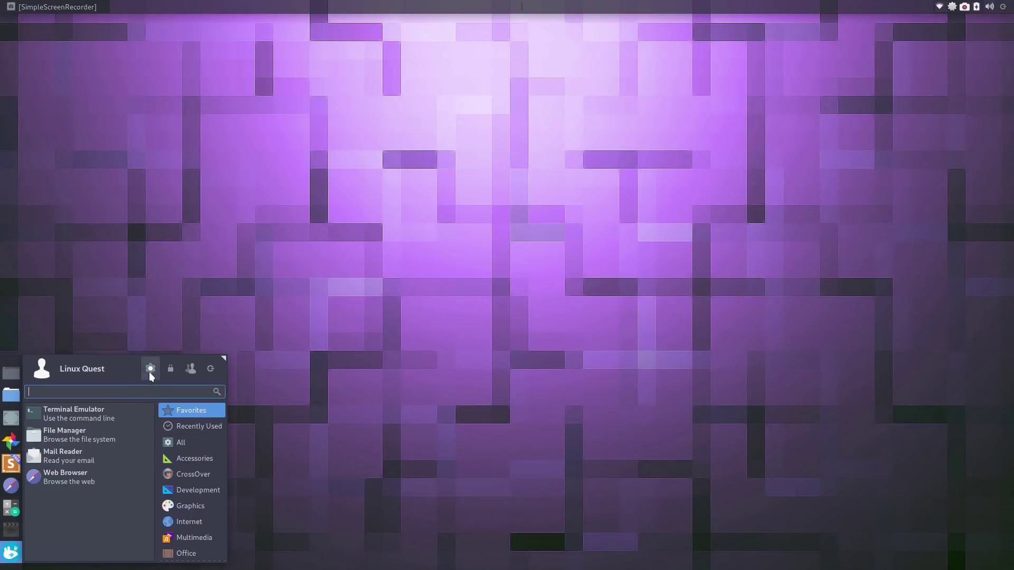
pyautogui.click(8, 558)
pyautogui.rightClick(8, 559)
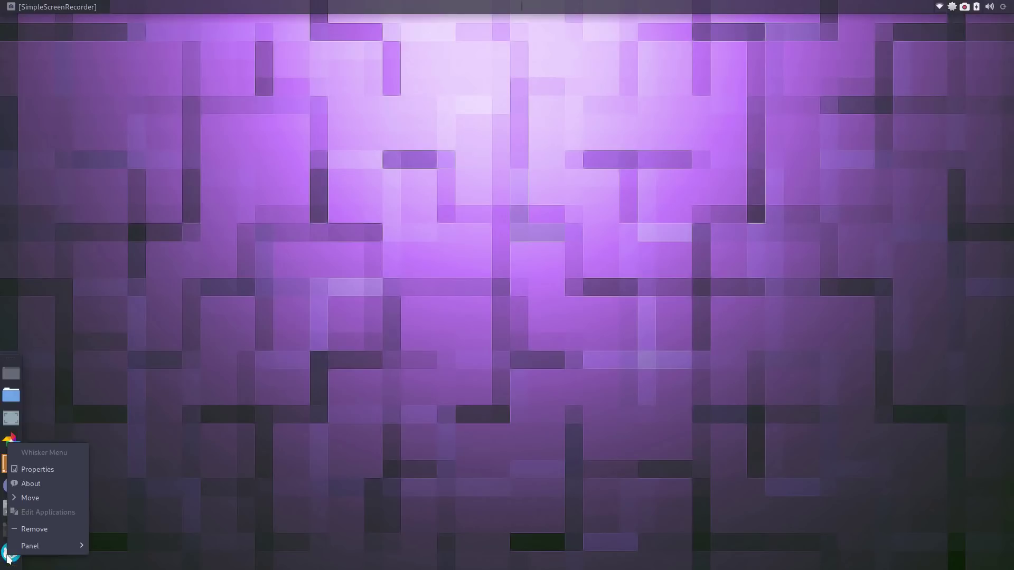
pyautogui.click(43, 470)
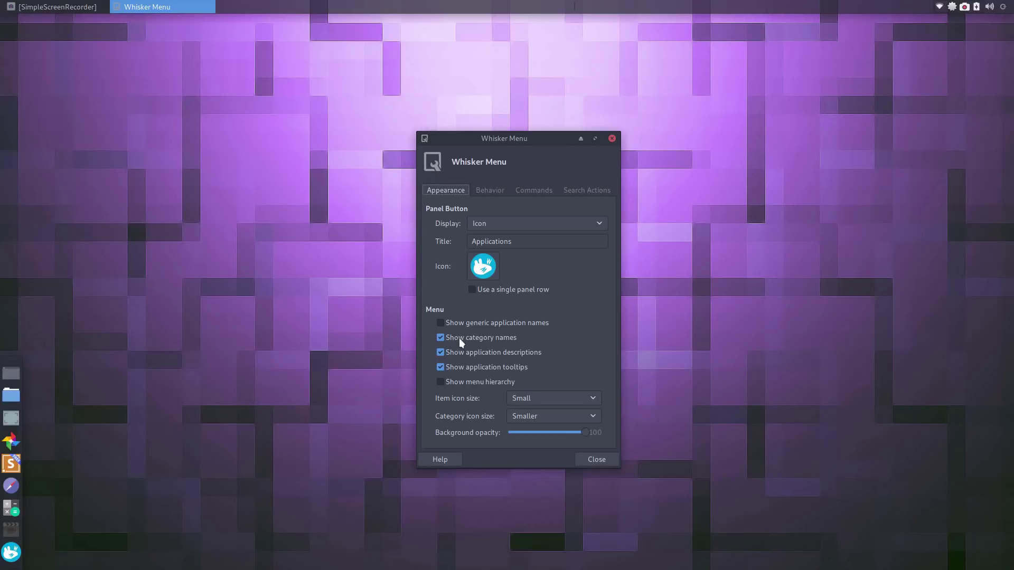
pyautogui.click(464, 352)
# Step: Change the Whisker Menu panel button icon to preferences-desktop-default-applications from the Menu Icons set
pyautogui.click(490, 271)
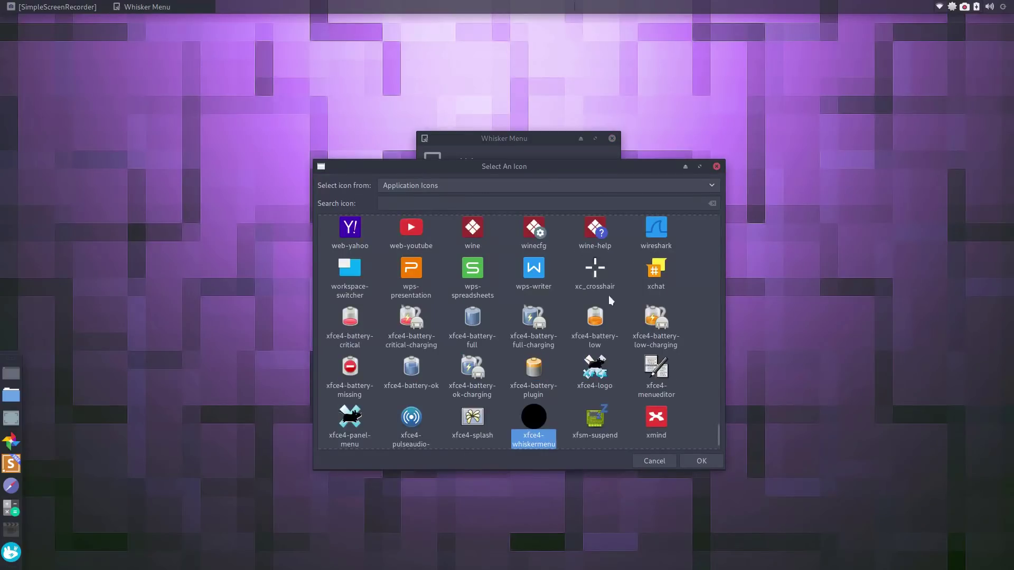
pyautogui.scroll(-2, 683, 302)
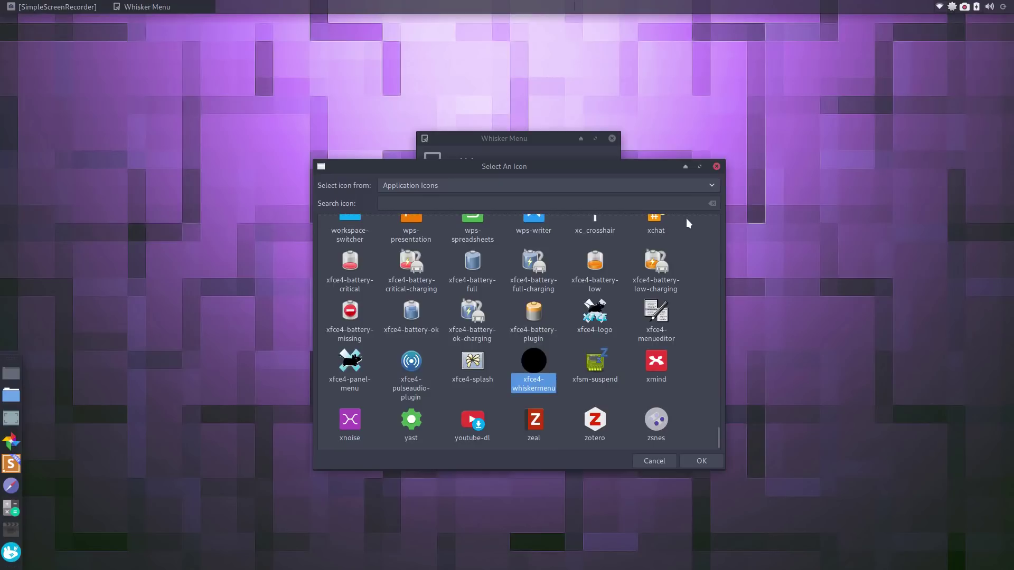
pyautogui.click(707, 183)
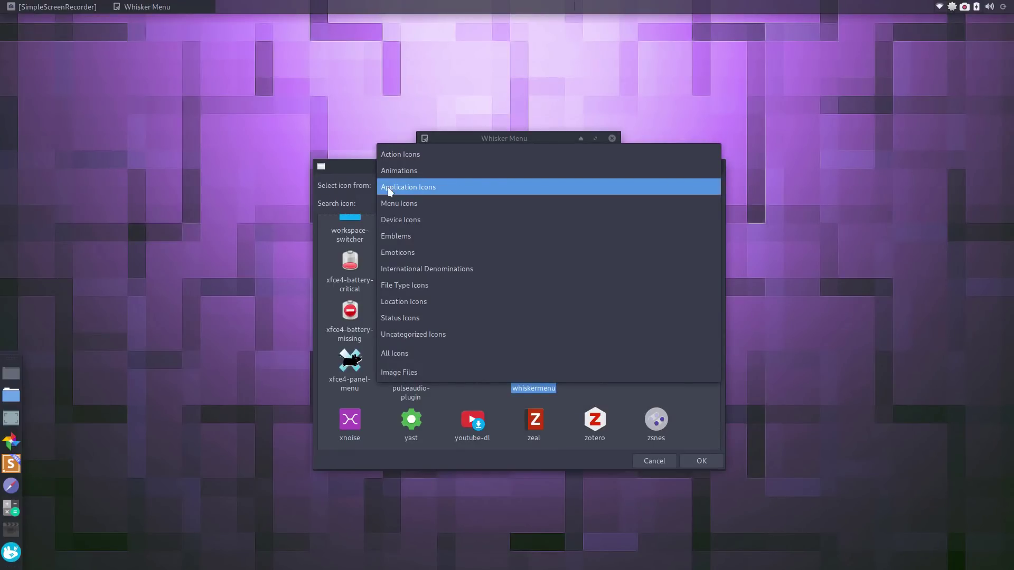
pyautogui.click(391, 205)
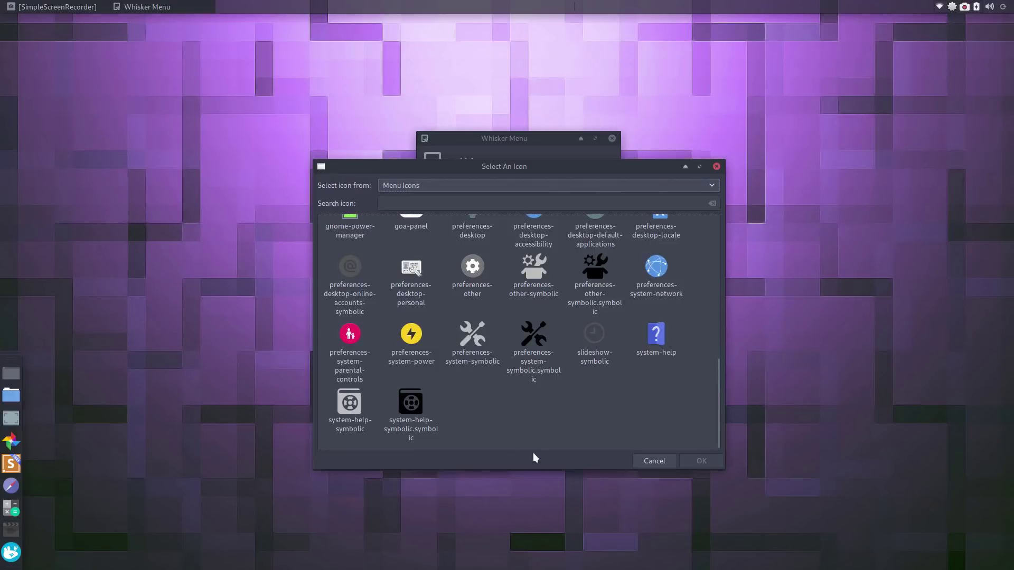
pyautogui.scroll(1, 519, 401)
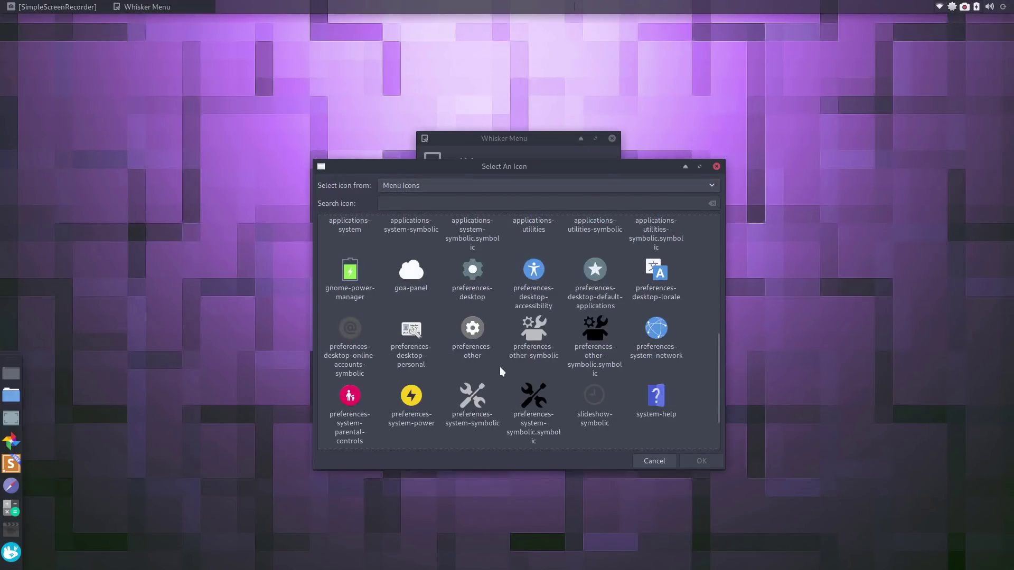
pyautogui.click(595, 272)
pyautogui.click(696, 457)
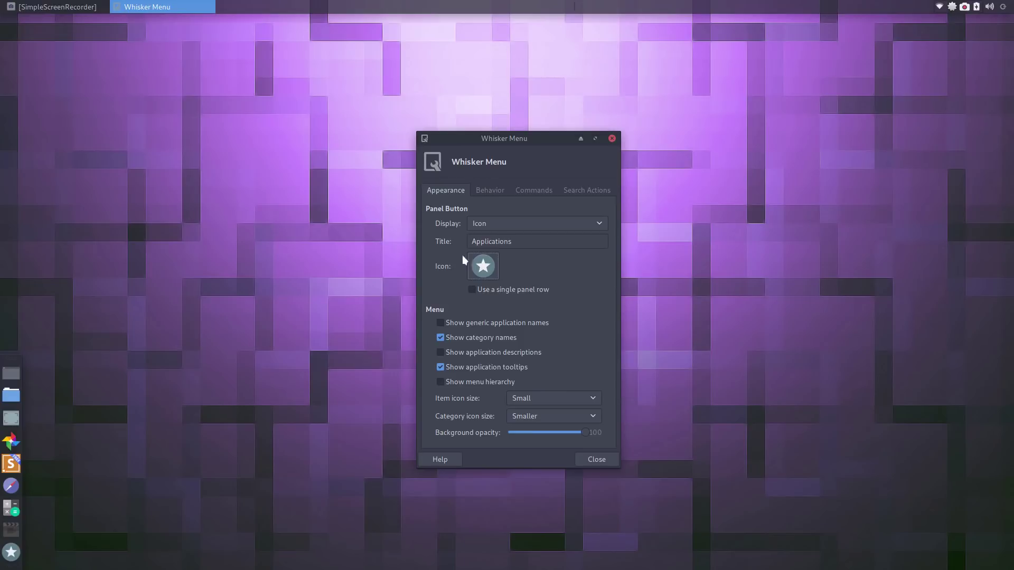
# Step: Set the Whisker Menu panel button to display Icon and title, with the title Menu
pyautogui.click(506, 223)
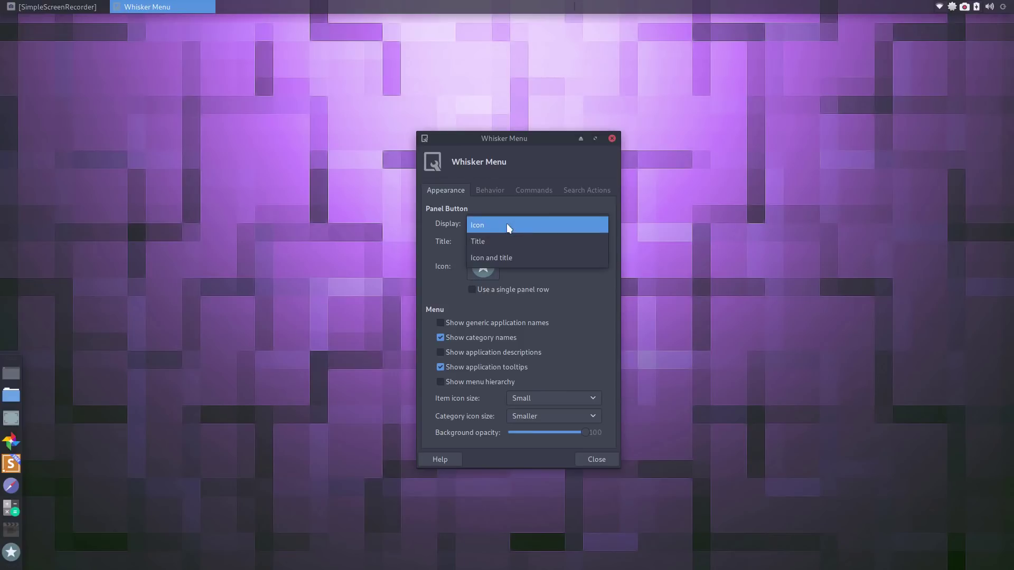
pyautogui.click(508, 257)
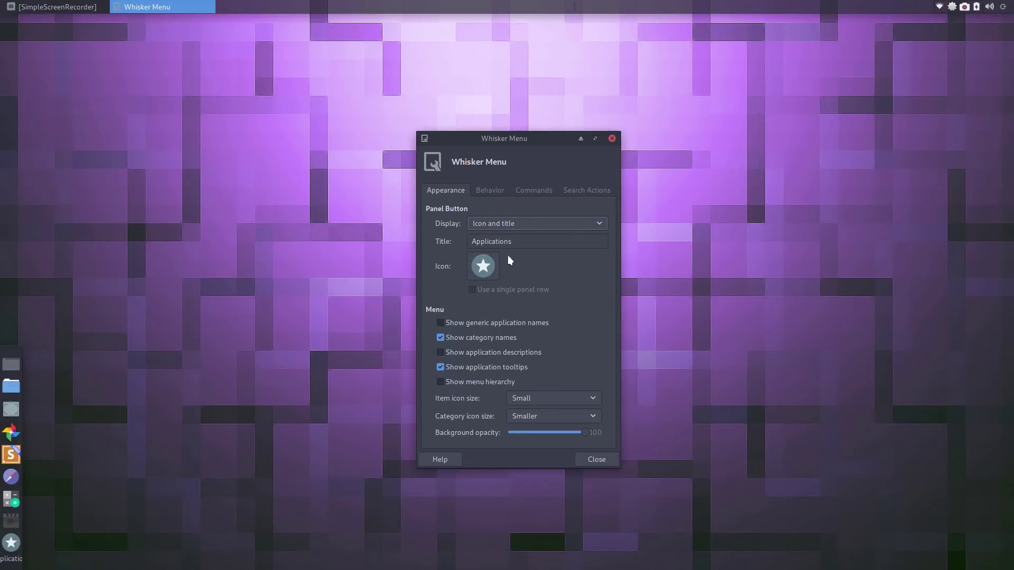
pyautogui.moveTo(521, 241); pyautogui.dragTo(448, 239)
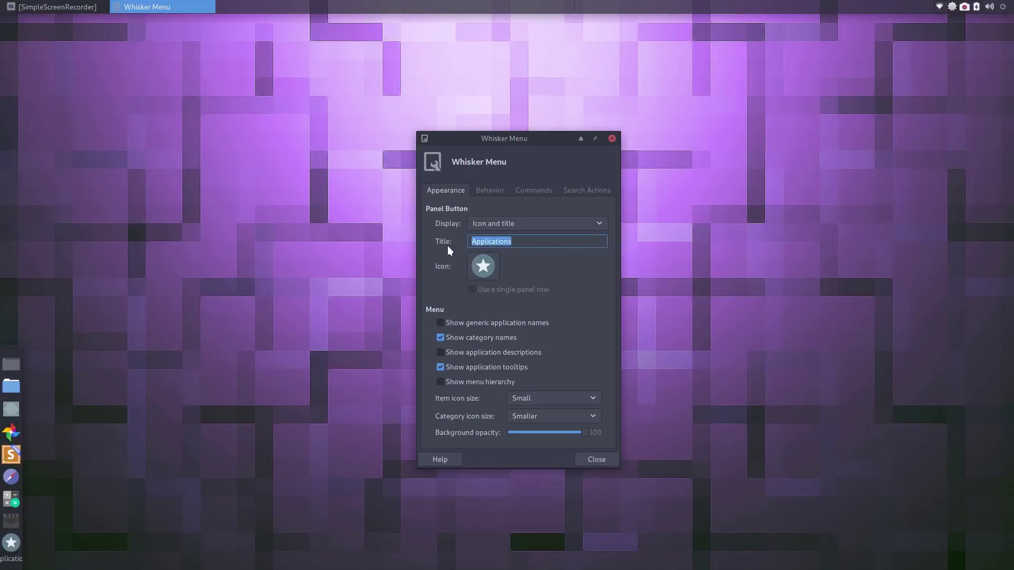
pyautogui.press('BackSpace')
pyautogui.write('Menu')
# Step: Turn on Show application descriptions, and set the category icon size to Small and the item icon size to Smaller
pyautogui.click(599, 353)
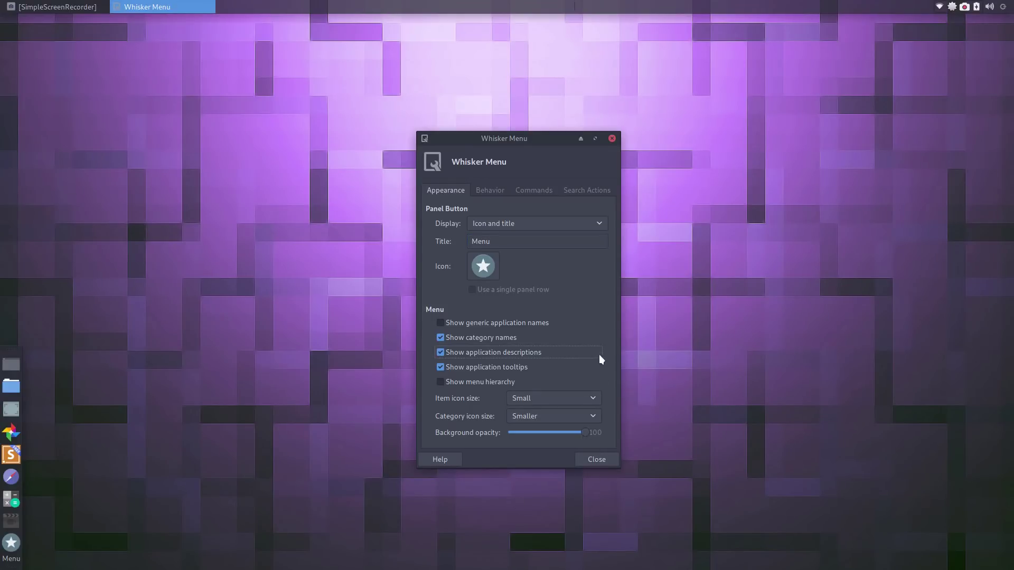
pyautogui.click(539, 415)
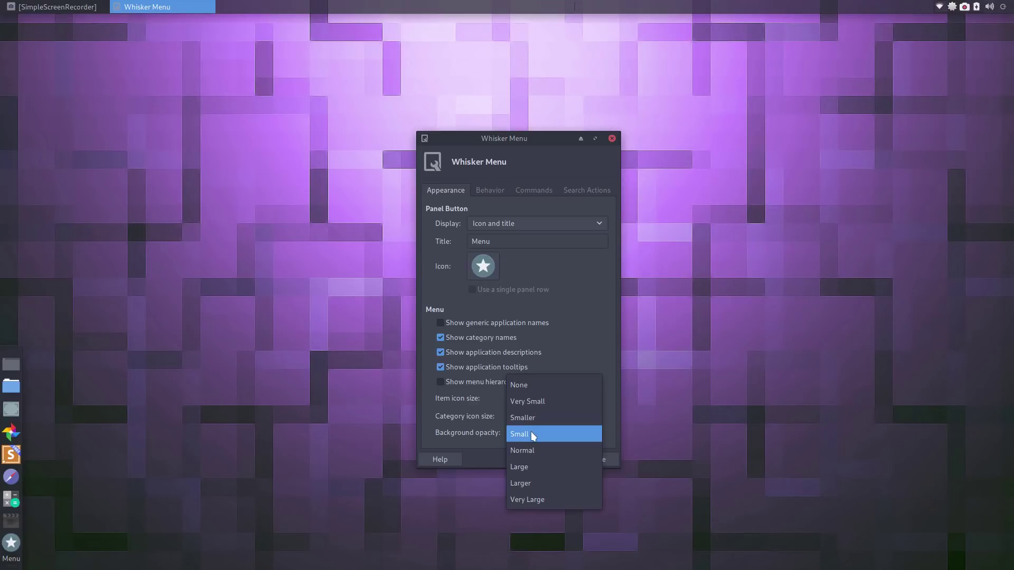
pyautogui.click(531, 433)
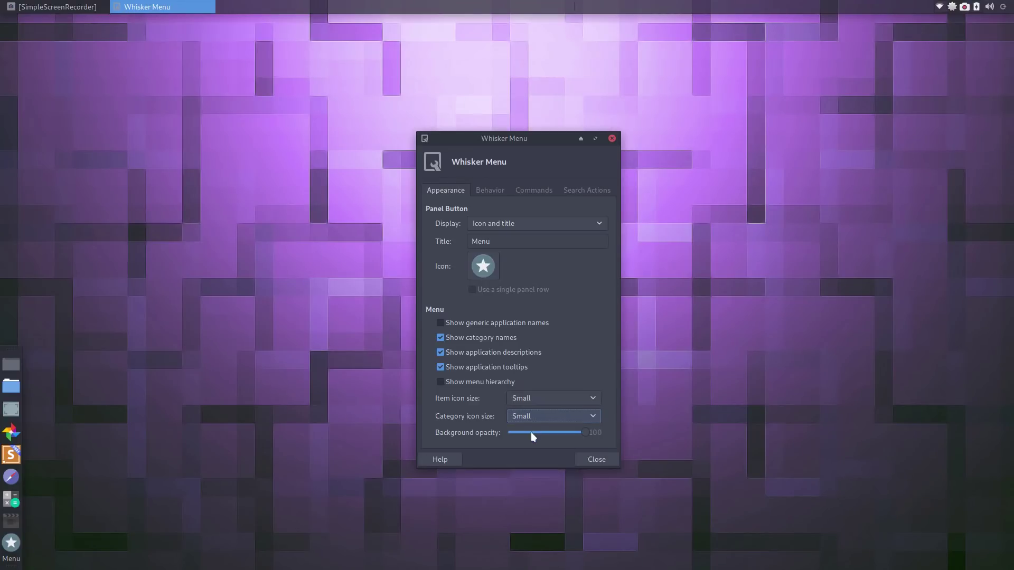
pyautogui.click(539, 400)
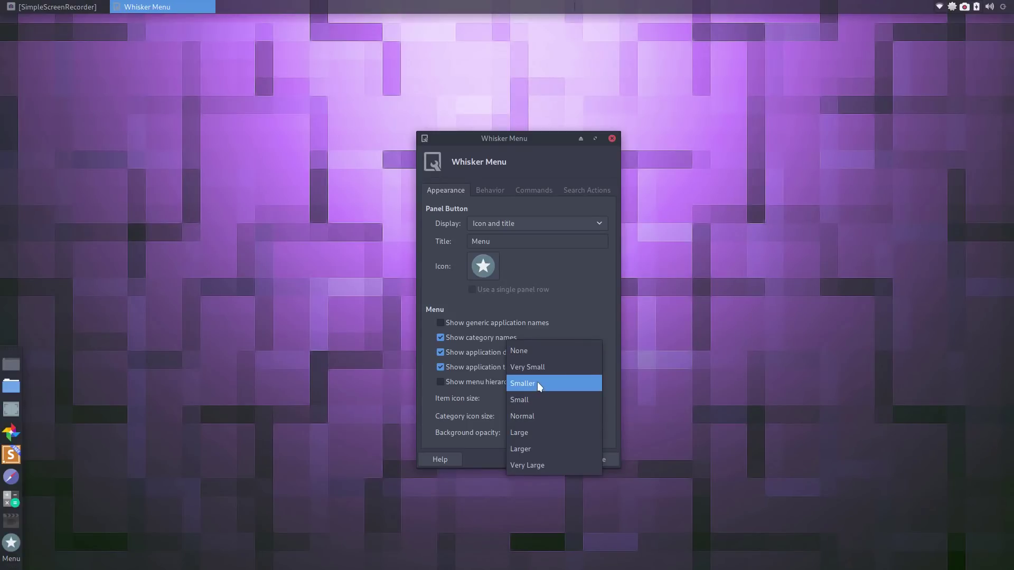
pyautogui.click(538, 386)
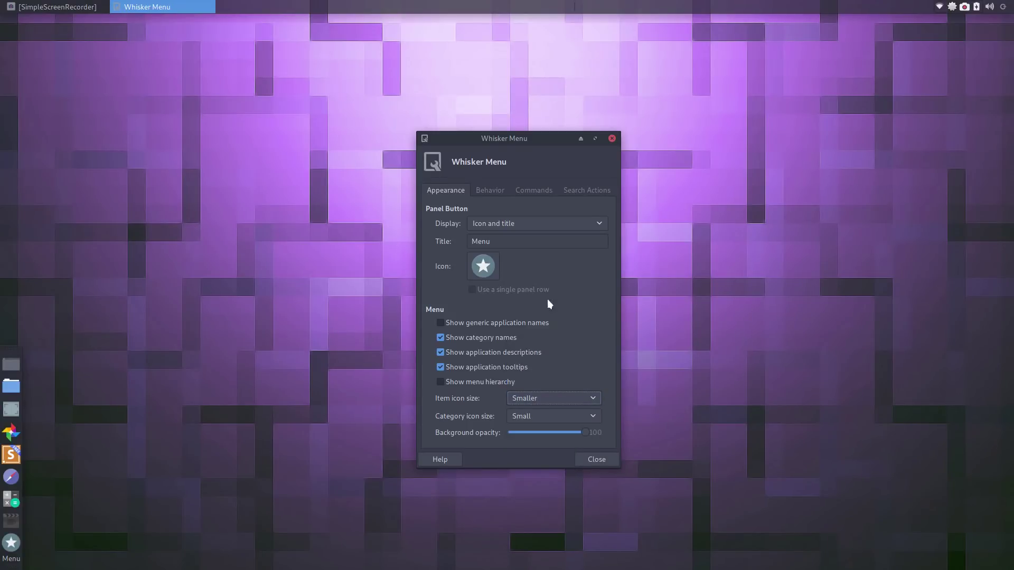
# Step: Enable switching categories by hovering and positioning categories next to the panel button, and exclude favorites from the recently used items
pyautogui.click(501, 196)
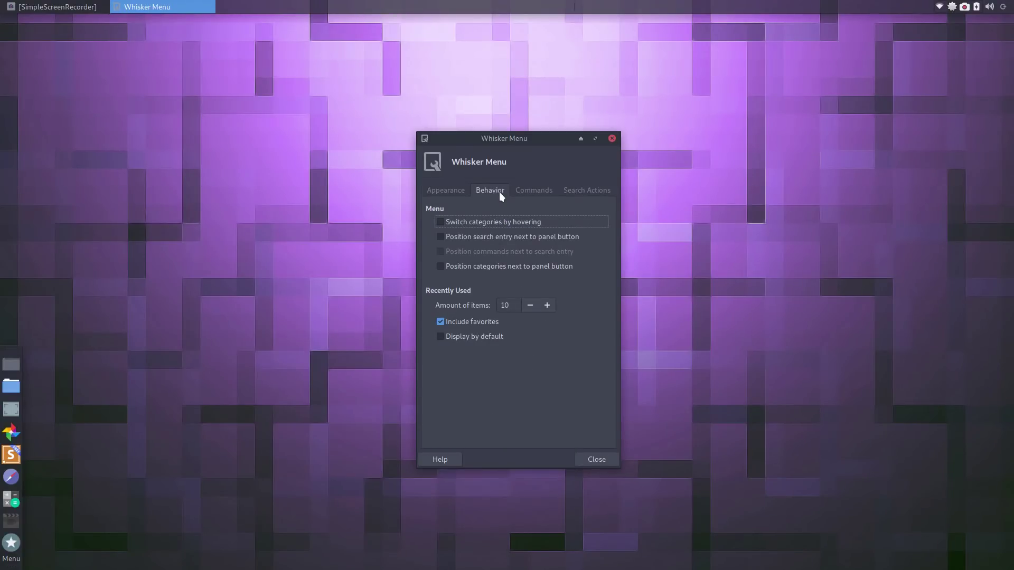
pyautogui.click(499, 223)
pyautogui.click(501, 269)
pyautogui.click(477, 320)
# Step: Reduce the amount of recently used items in the Whisker Menu to 0
pyautogui.click(529, 305)
pyautogui.click(529, 305)
pyautogui.click(529, 305)
pyautogui.click(529, 306)
pyautogui.click(530, 305)
pyautogui.click(529, 305)
pyautogui.click(530, 305)
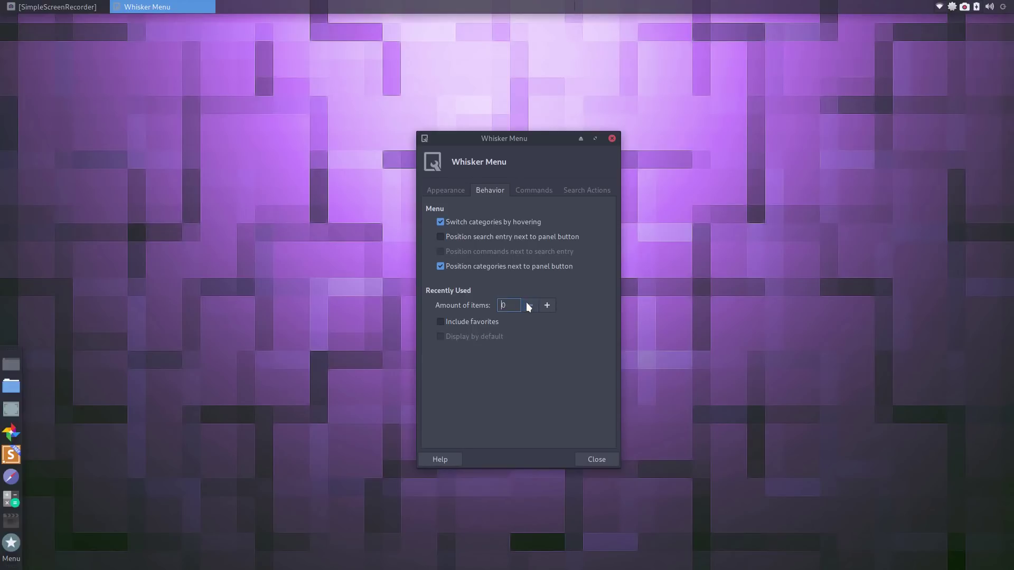
# Step: Review the Whisker Menu's Commands and Search Actions settings, then close the properties and check the menu
pyautogui.click(539, 188)
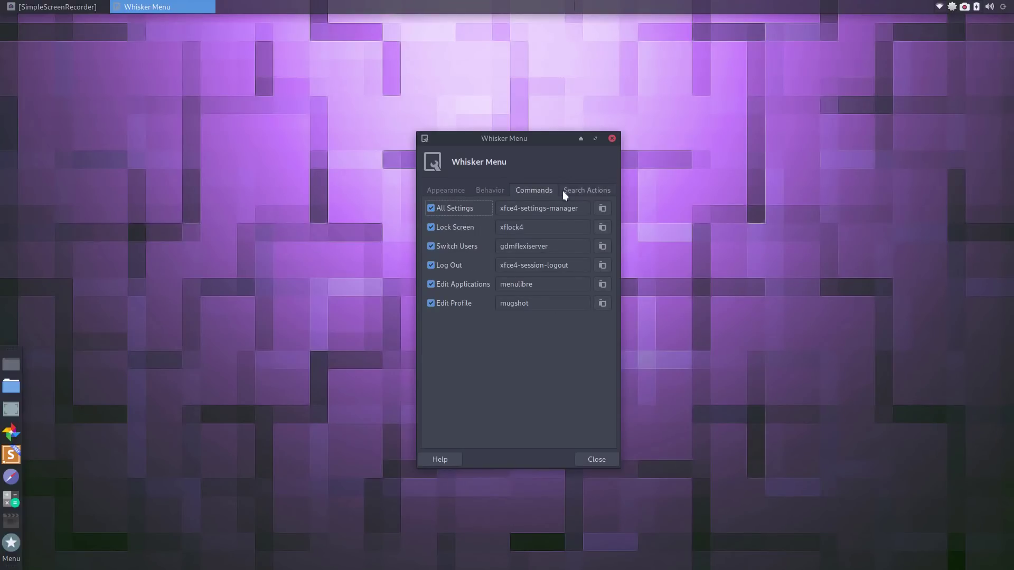
pyautogui.click(594, 190)
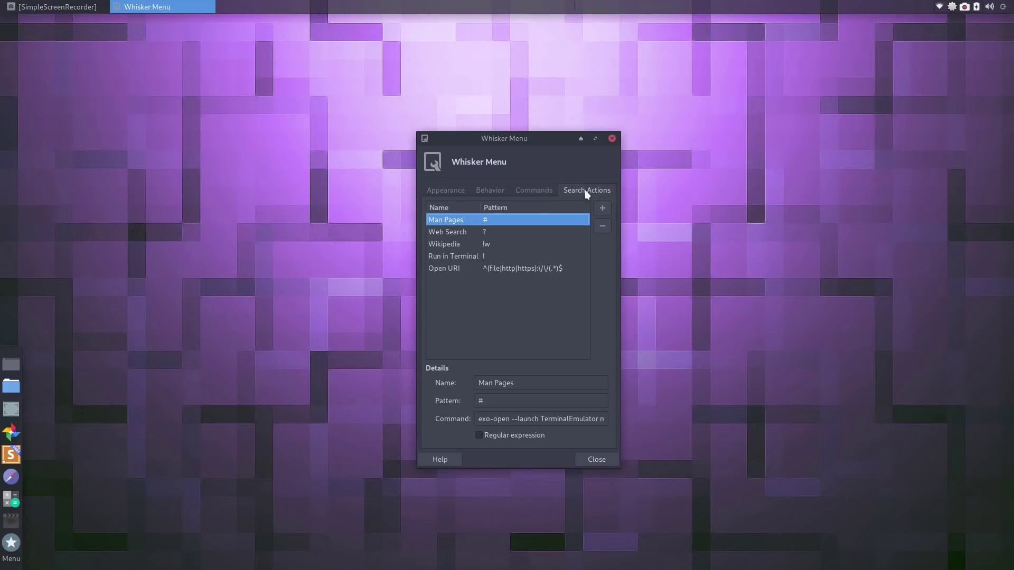
pyautogui.click(450, 194)
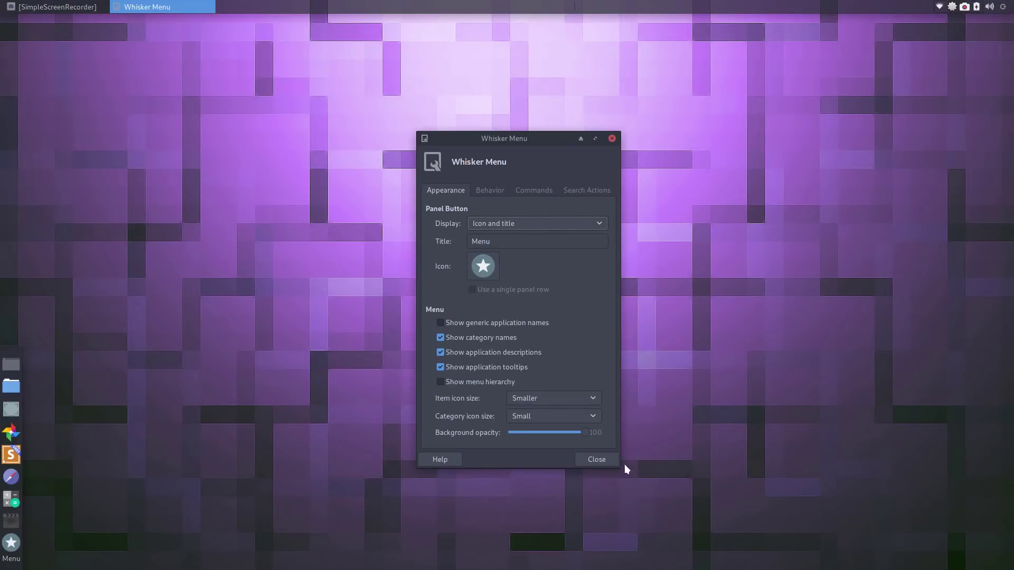
pyautogui.click(599, 458)
pyautogui.click(10, 544)
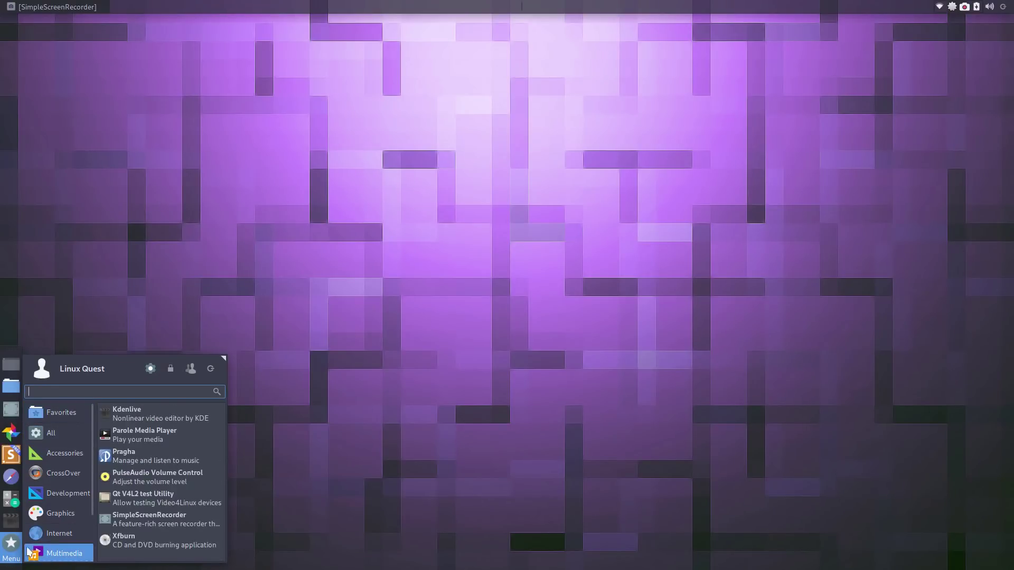
pyautogui.click(7, 546)
# Step: Set the Whisker Menu's category icon size to None and close its properties
pyautogui.rightClick(9, 545)
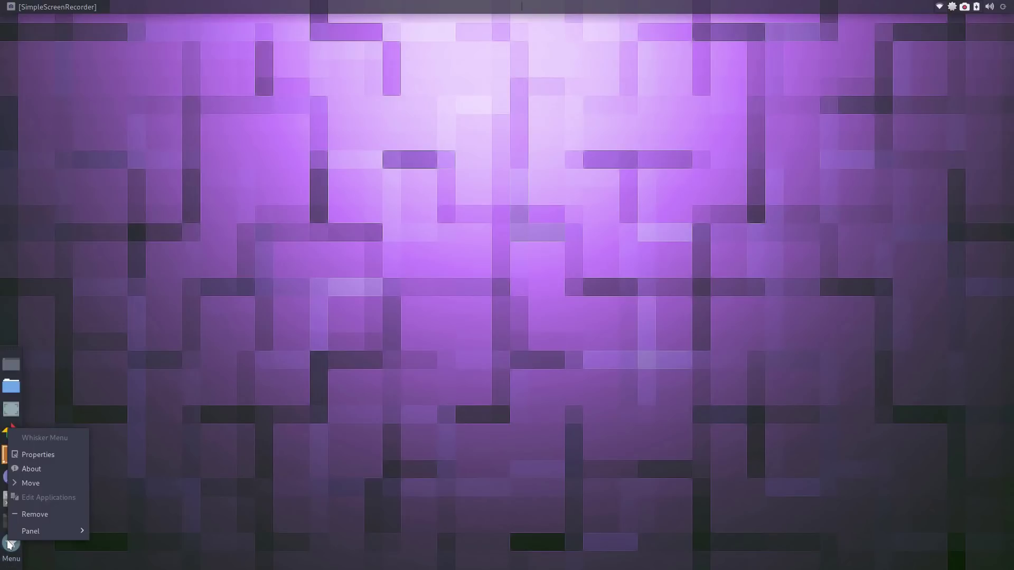
pyautogui.click(39, 457)
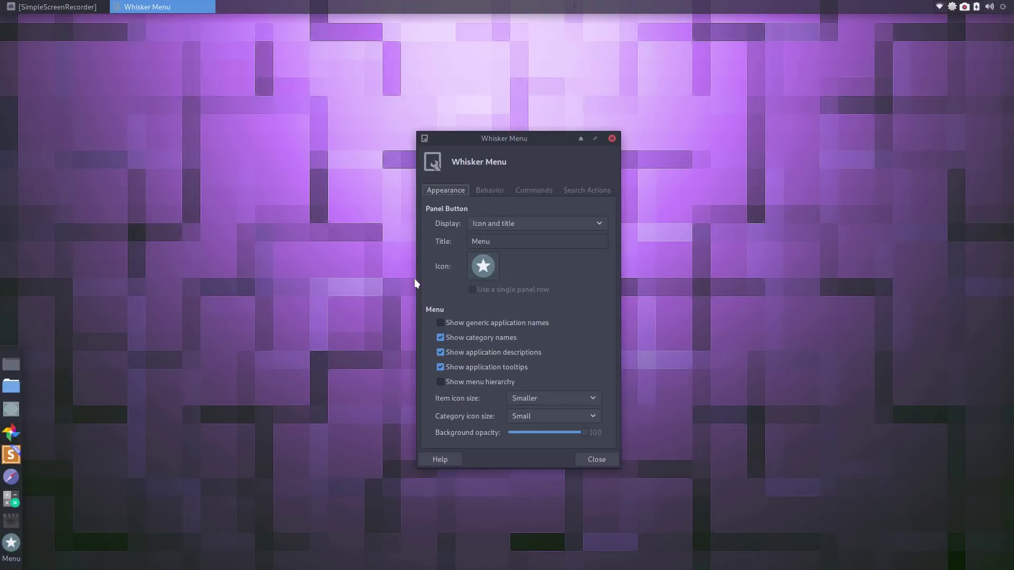
pyautogui.click(520, 416)
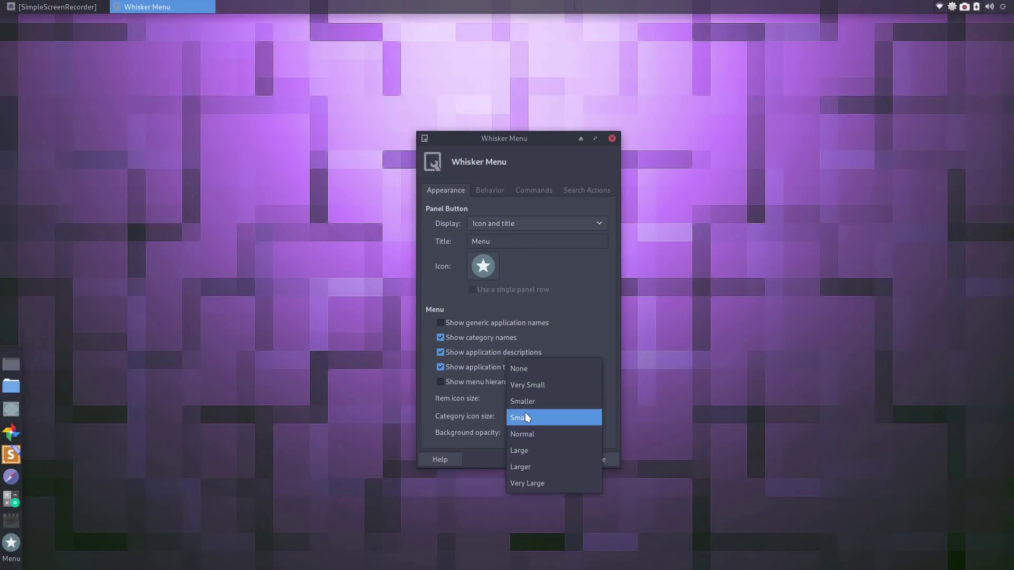
pyautogui.click(529, 367)
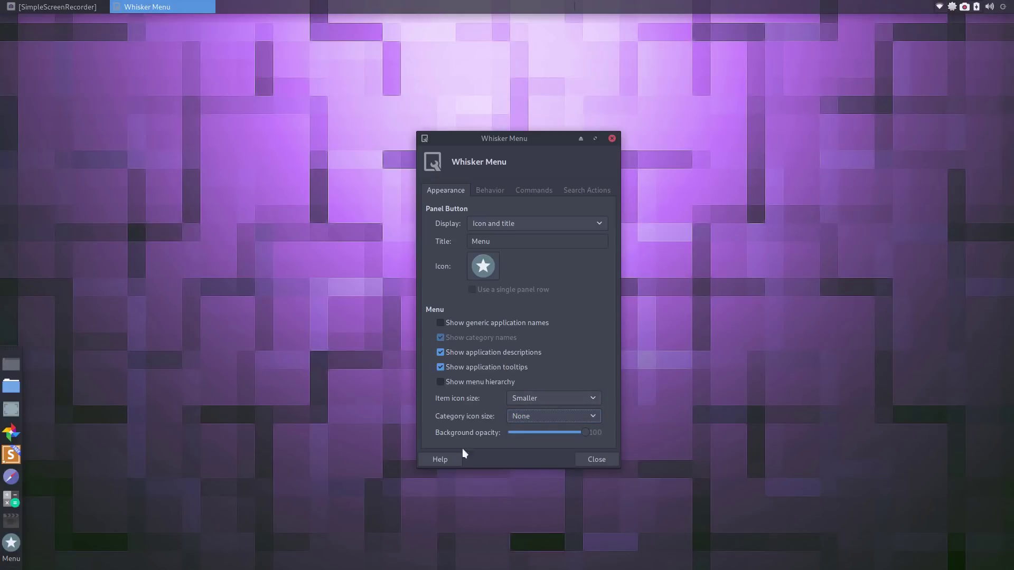
pyautogui.click(596, 460)
# Step: Show all applications in the Whisker Menu and enlarge the menu slightly so the whole category list fits
pyautogui.click(12, 546)
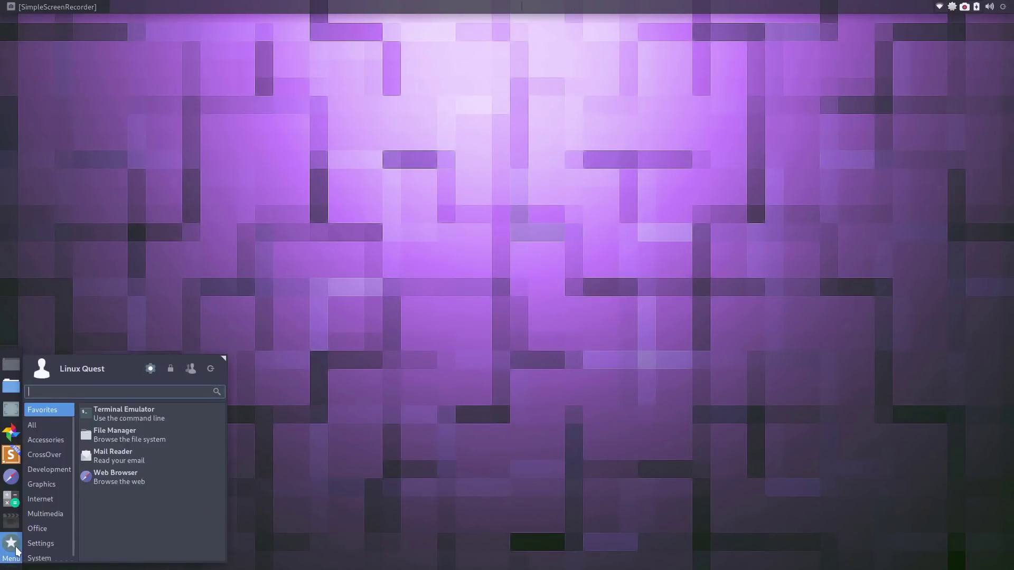
pyautogui.click(53, 426)
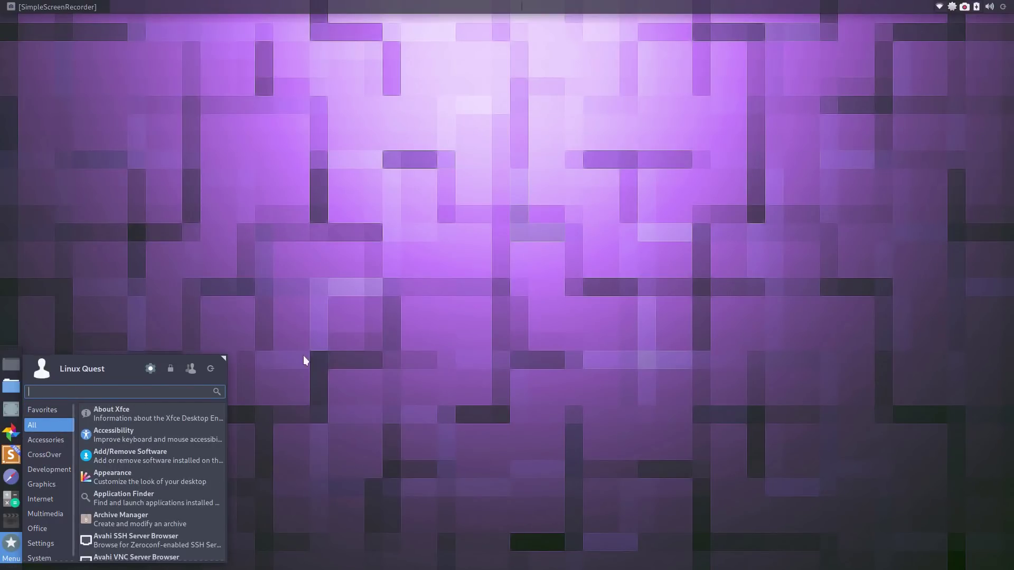
pyautogui.moveTo(222, 360)
pyautogui.mouseDown()
pyautogui.moveTo(239, 245)
pyautogui.moveTo(235, 4)
pyautogui.moveTo(229, 352)
pyautogui.mouseUp()
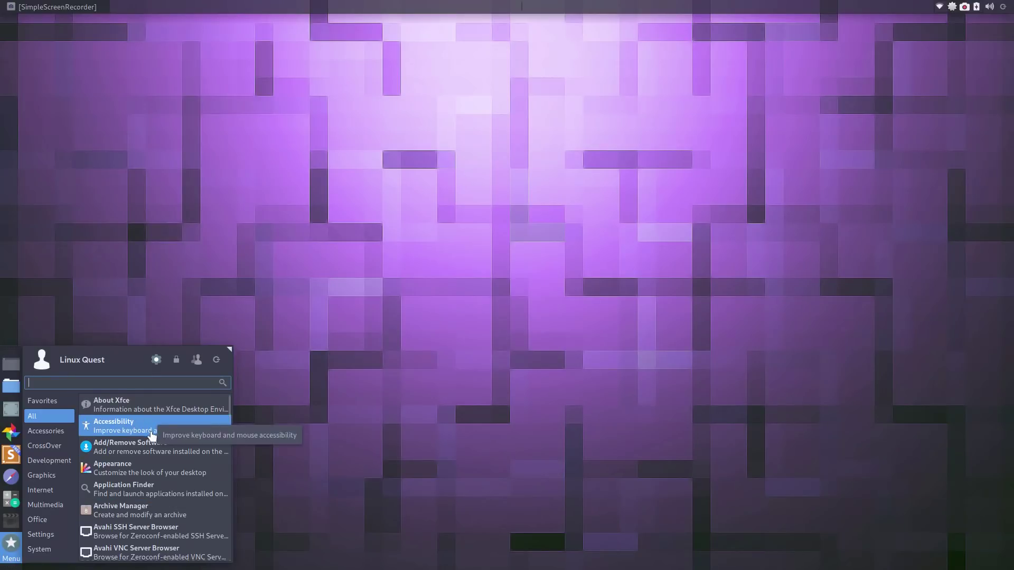
# Step: Browse the Accessories, CrossOver, Graphics and Internet categories in the Whisker Menu, then close the menu
pyautogui.click(37, 430)
pyautogui.click(41, 445)
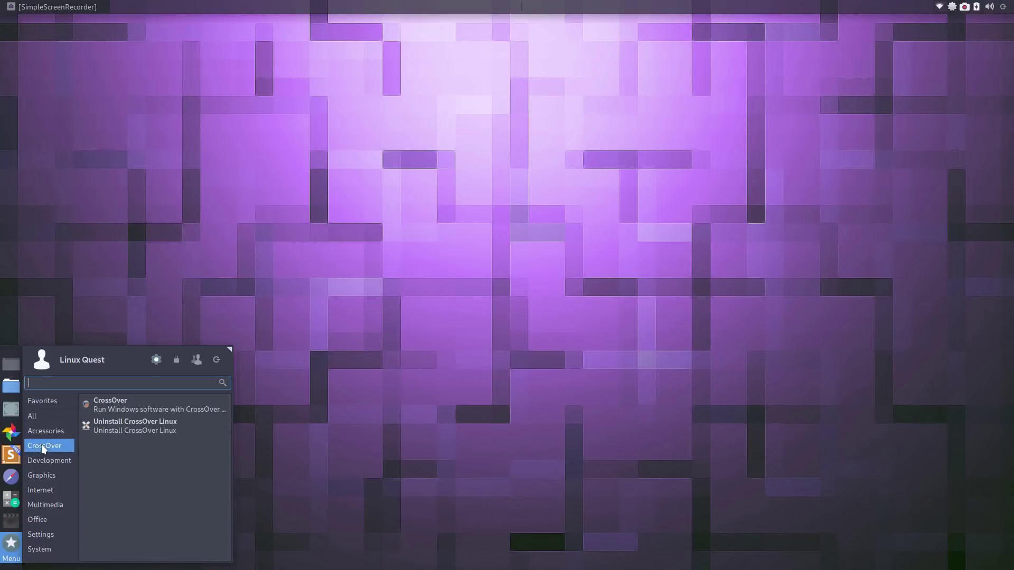
pyautogui.click(58, 475)
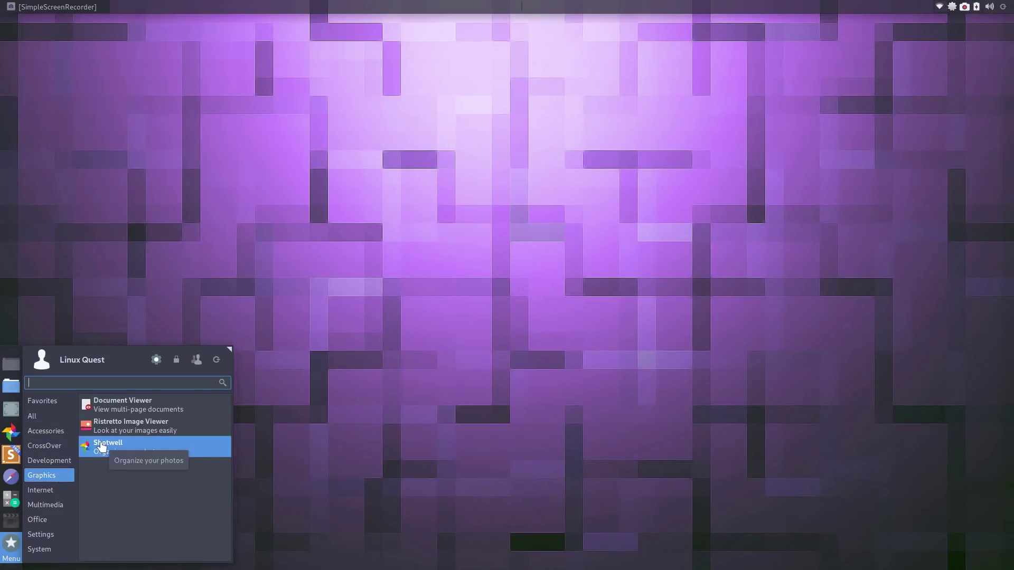
pyautogui.click(34, 491)
pyautogui.click(12, 549)
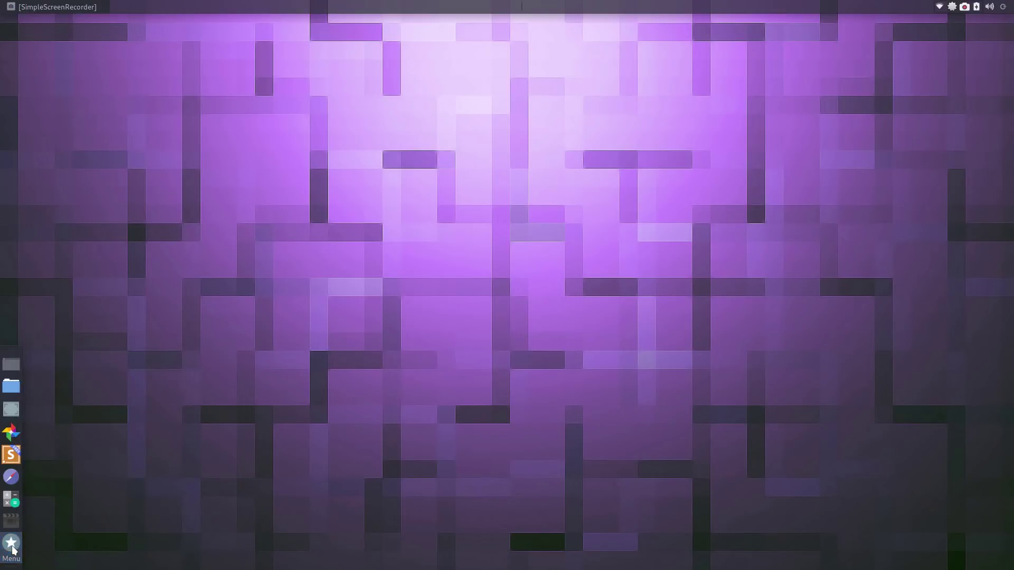
# Step: Turn off Show application descriptions in the Whisker Menu properties and close them
pyautogui.rightClick(11, 549)
pyautogui.click(49, 462)
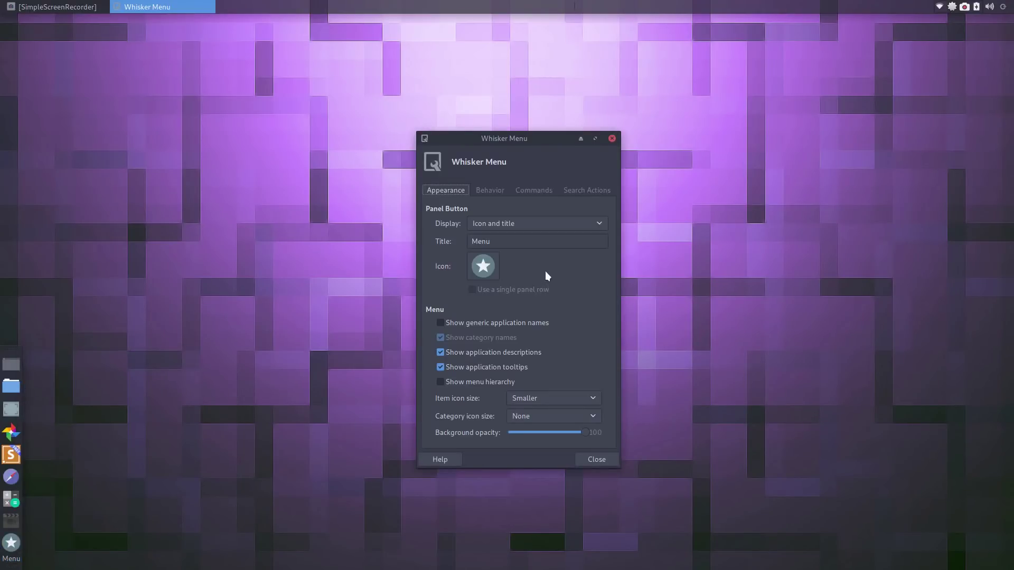
pyautogui.click(520, 353)
pyautogui.click(595, 463)
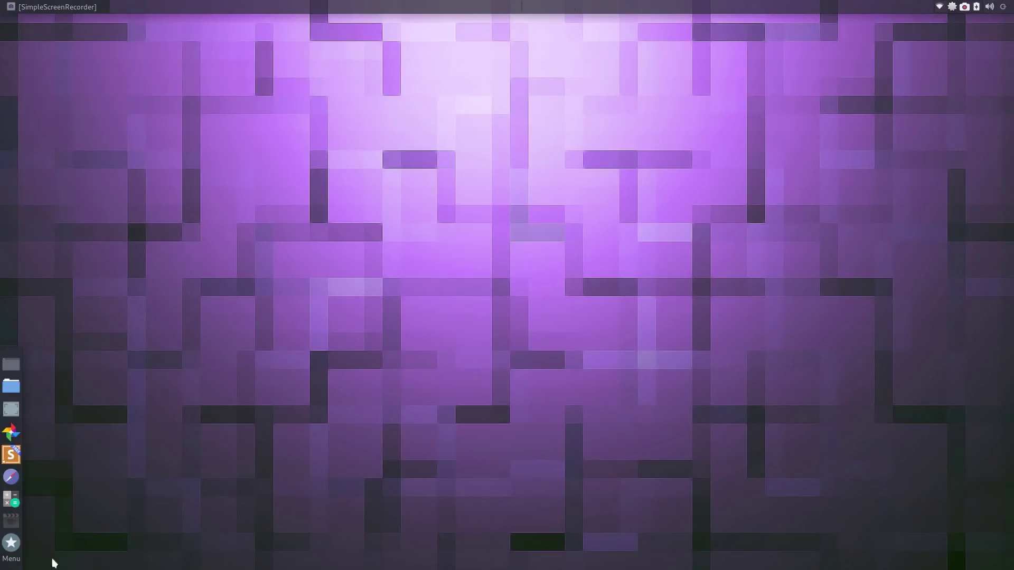
# Step: Open the Whisker Menu, make it narrower while keeping its height, and close it
pyautogui.click(12, 549)
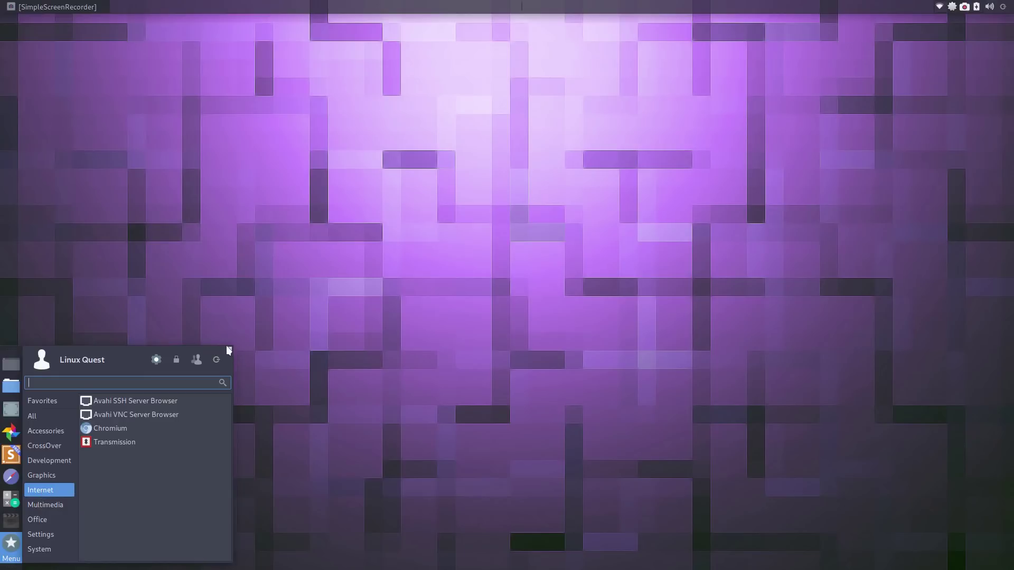
pyautogui.moveTo(232, 350); pyautogui.dragTo(191, 348)
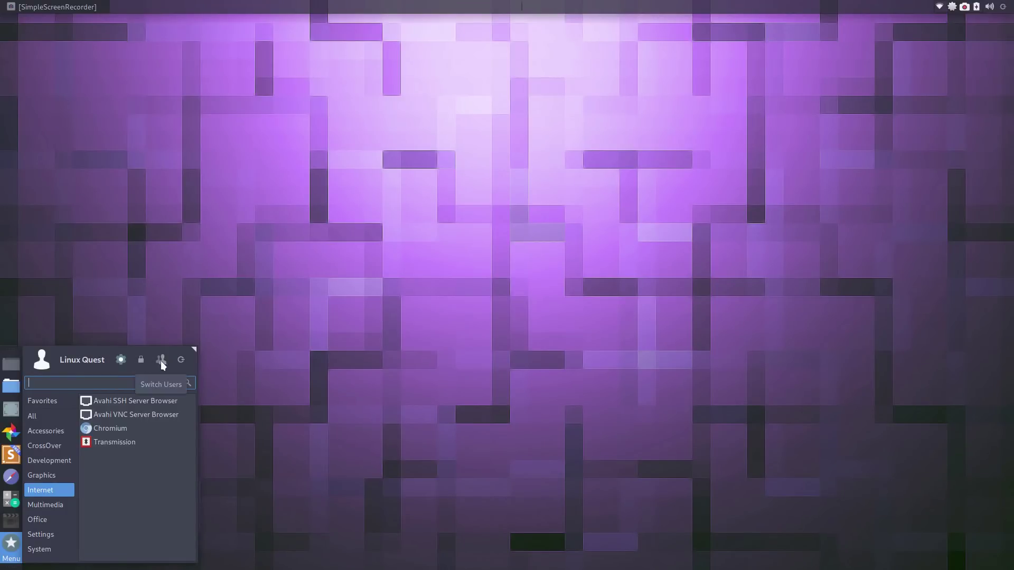
pyautogui.click(8, 549)
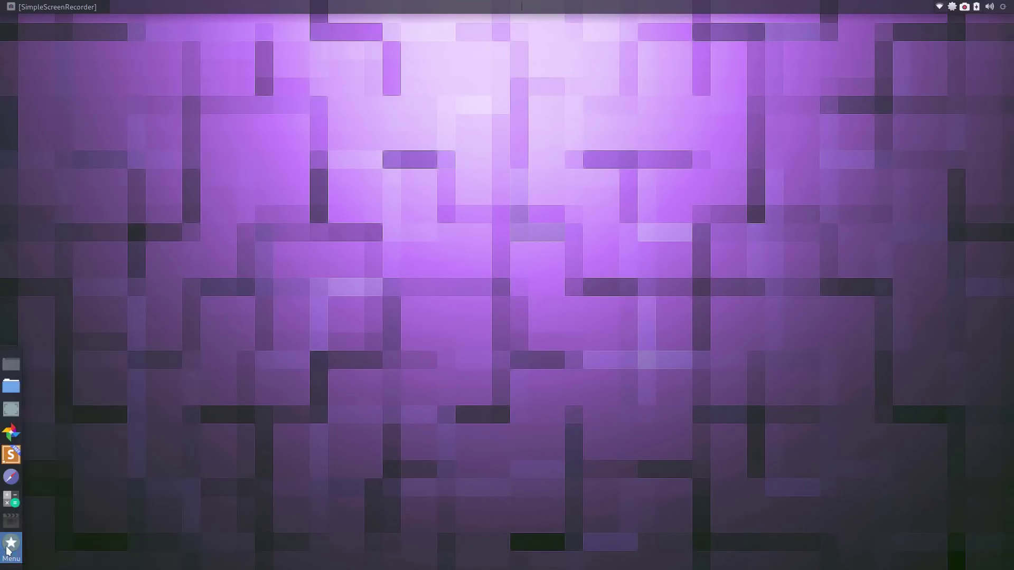
# Step: Disable the Edit Profile, Log Out and Switch Users commands in the Whisker Menu properties, then check the menu
pyautogui.rightClick(7, 551)
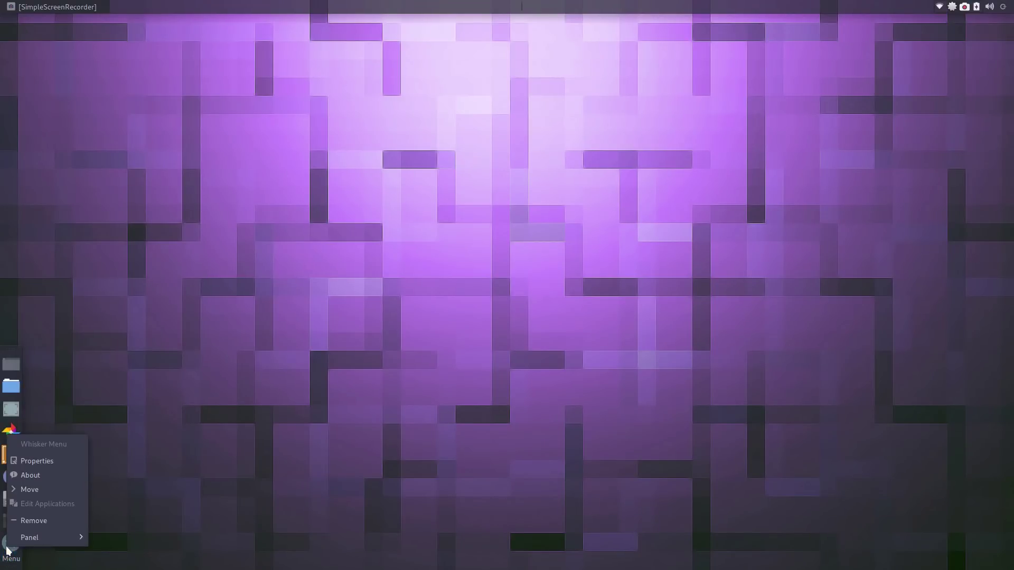
pyautogui.click(40, 462)
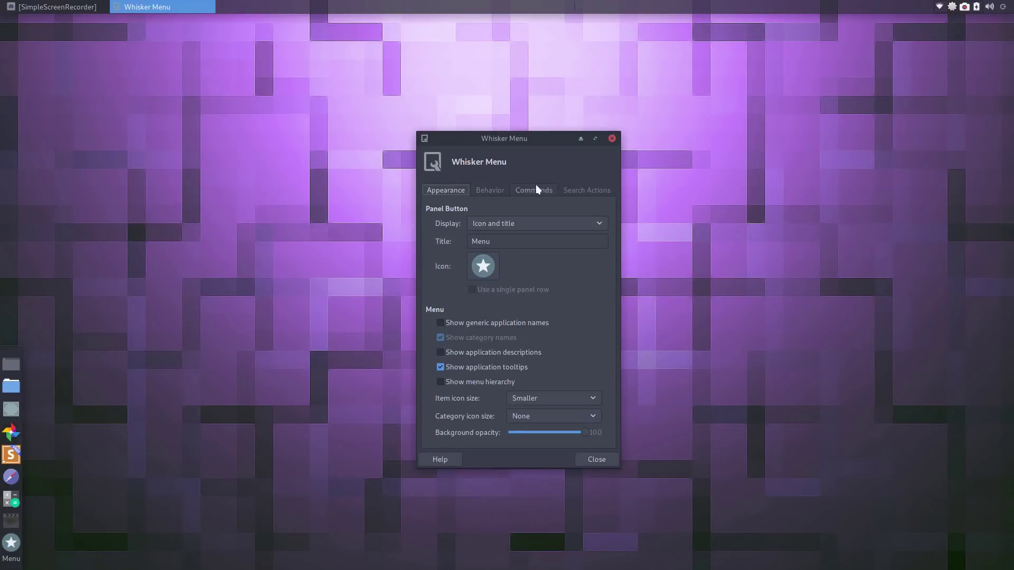
pyautogui.click(550, 198)
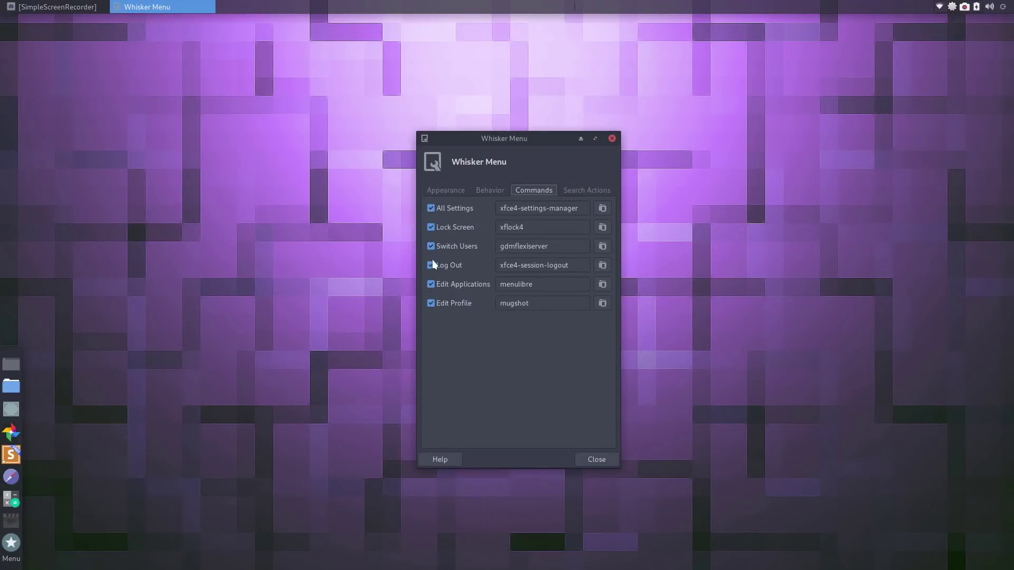
pyautogui.click(430, 304)
pyautogui.click(430, 265)
pyautogui.click(432, 246)
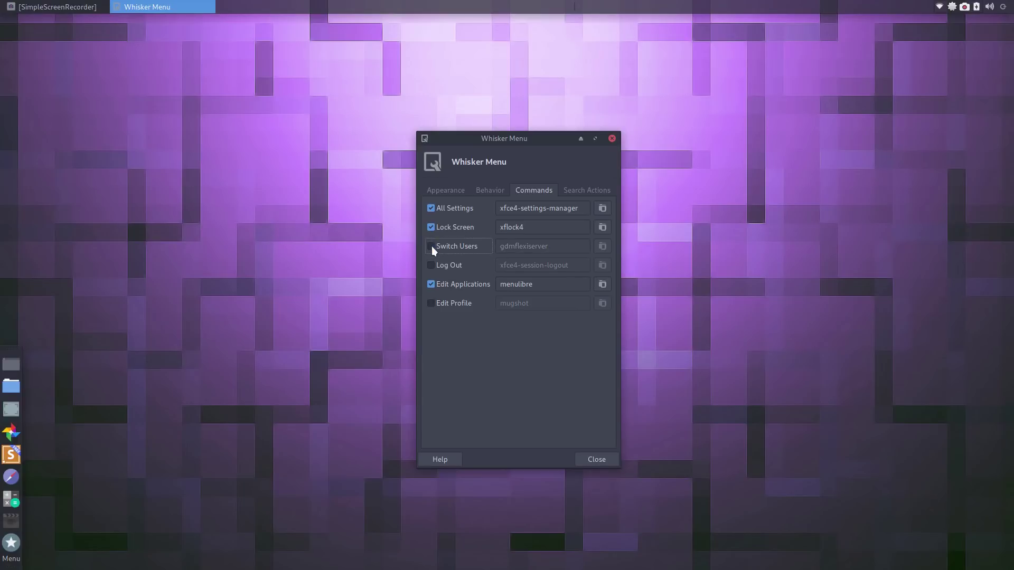
pyautogui.click(580, 459)
pyautogui.click(12, 544)
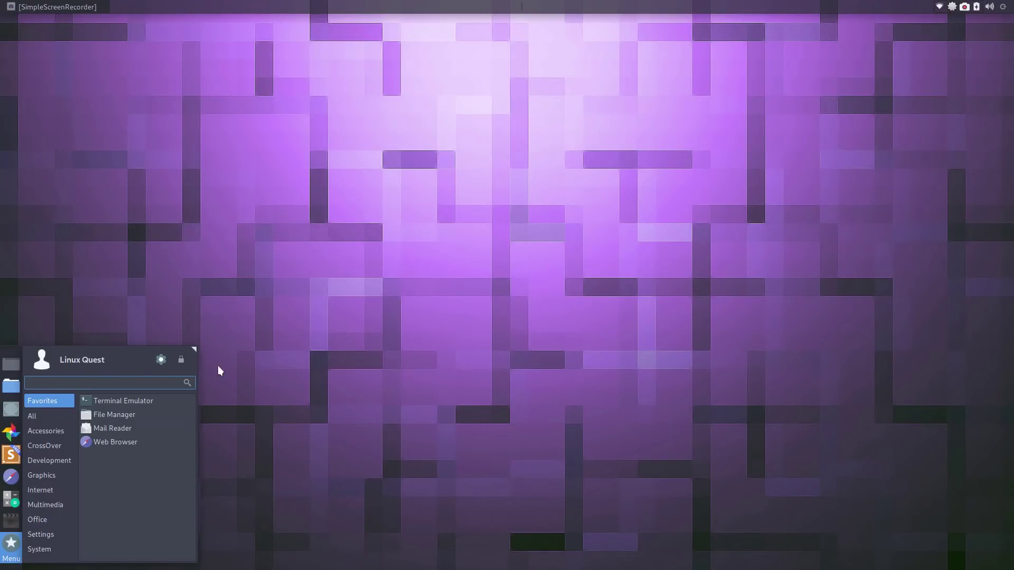
pyautogui.click(266, 309)
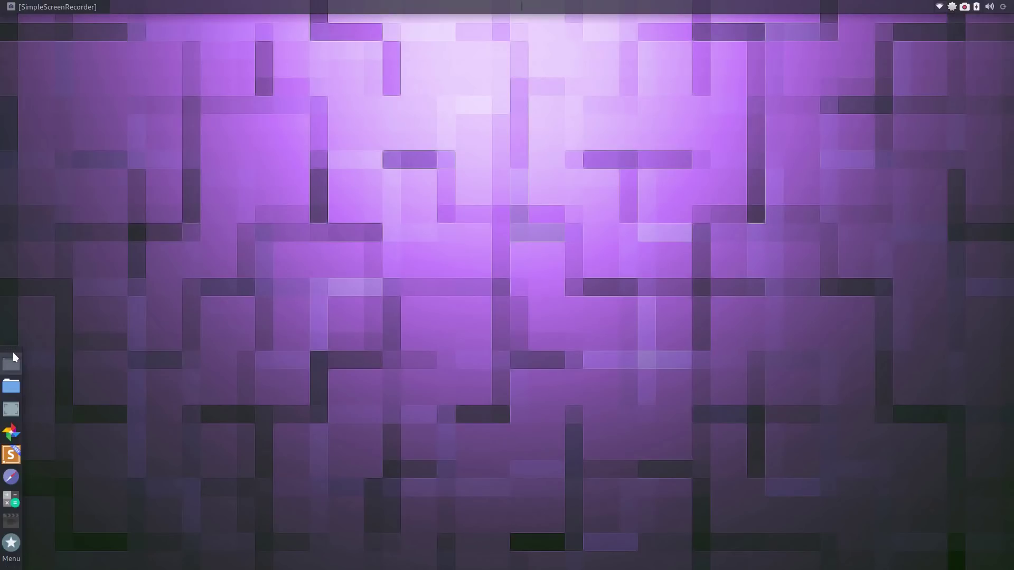
# Step: Open the home folder from the launcher panel, toggle its window between maximized and restored size, and close it
pyautogui.click(11, 549)
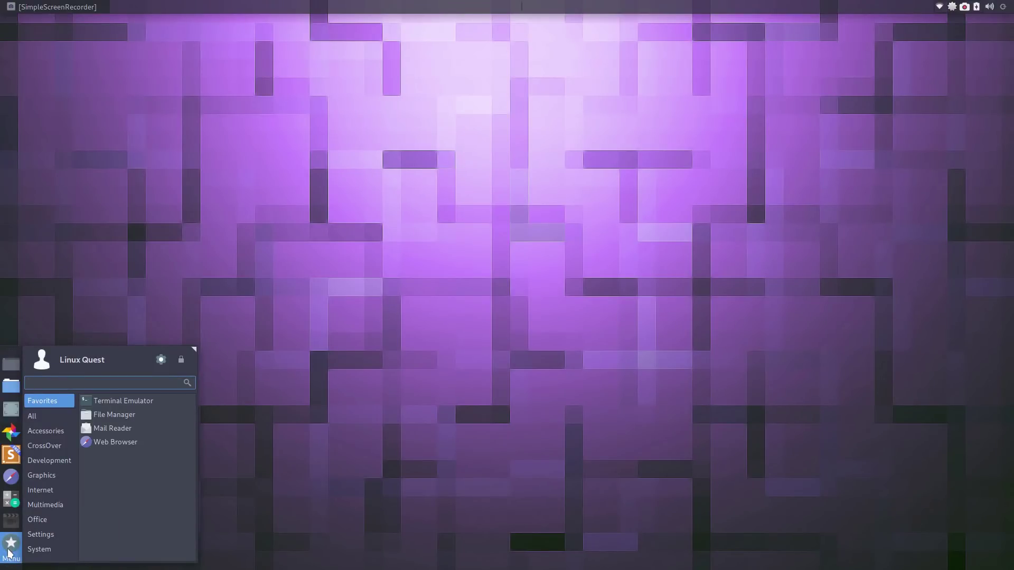
pyautogui.click(11, 390)
pyautogui.click(12, 392)
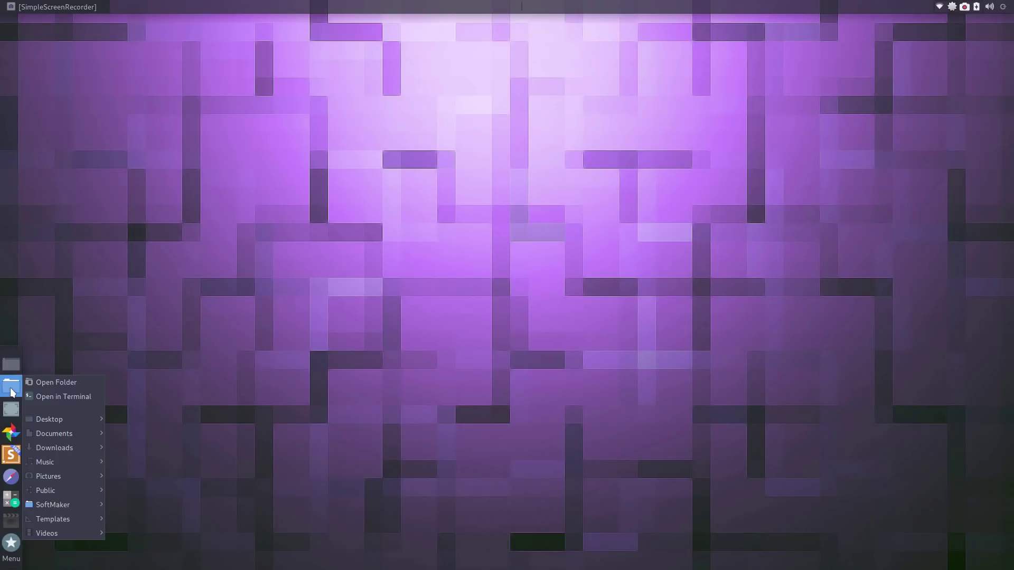
pyautogui.click(50, 386)
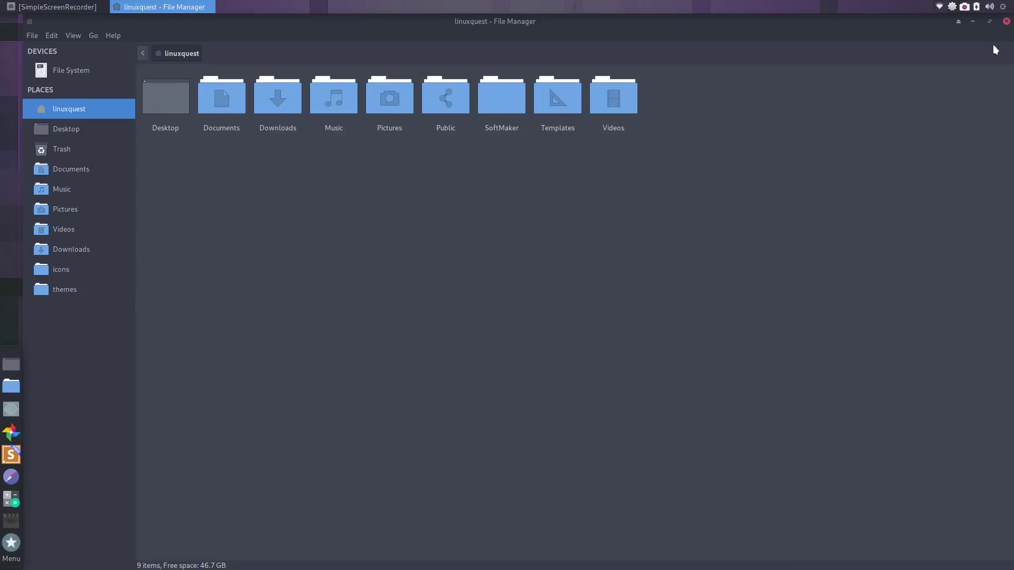
pyautogui.click(990, 22)
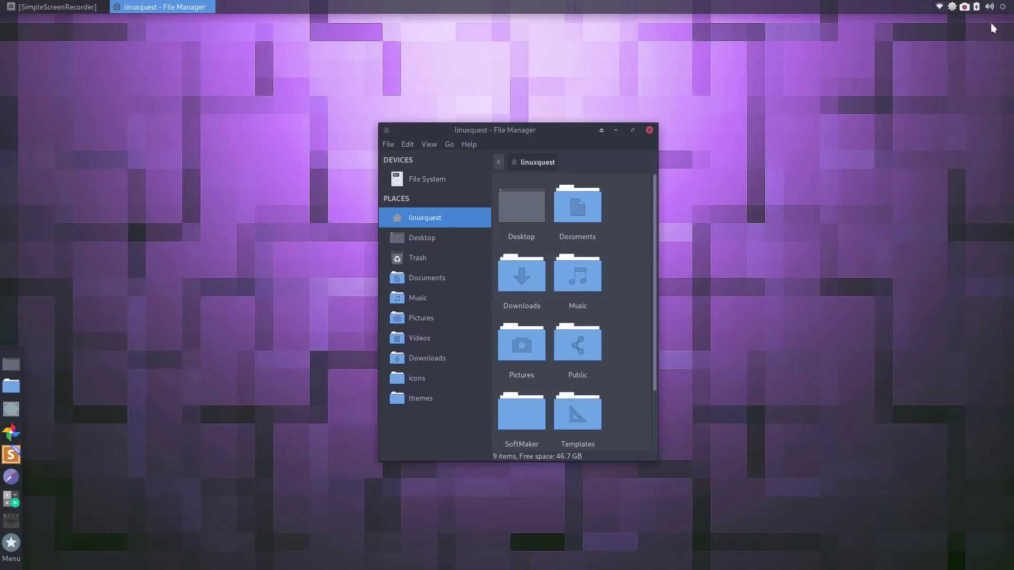
pyautogui.click(632, 130)
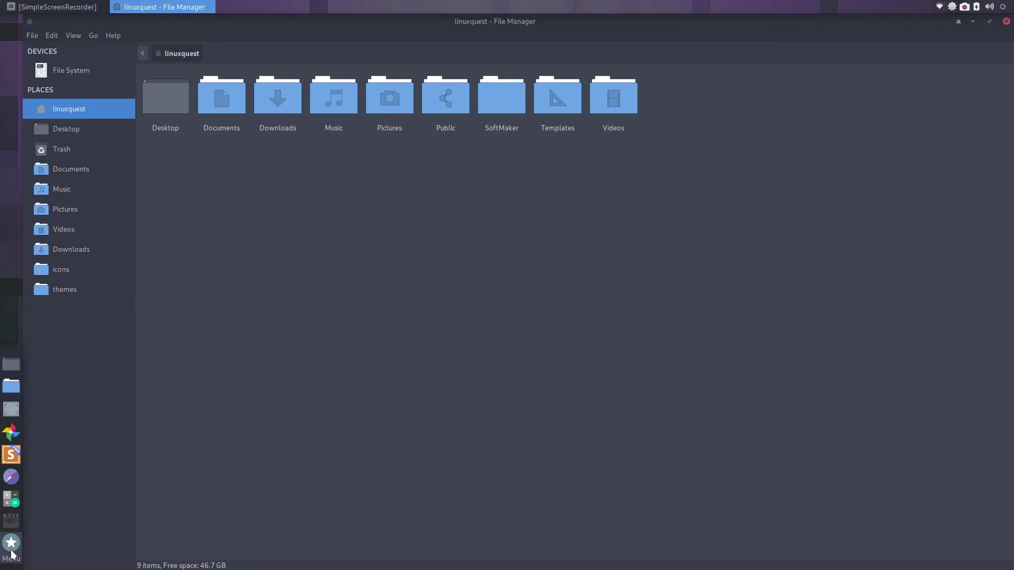
pyautogui.click(1007, 21)
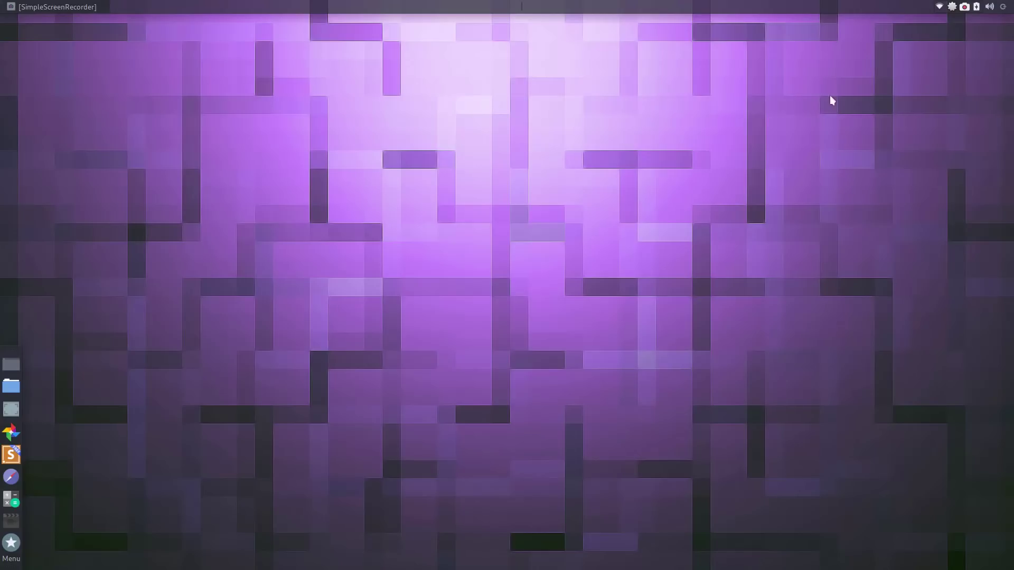
# Step: Set the vertical launcher panel to hide automatically with the Intelligently option and close its preferences
pyautogui.rightClick(20, 353)
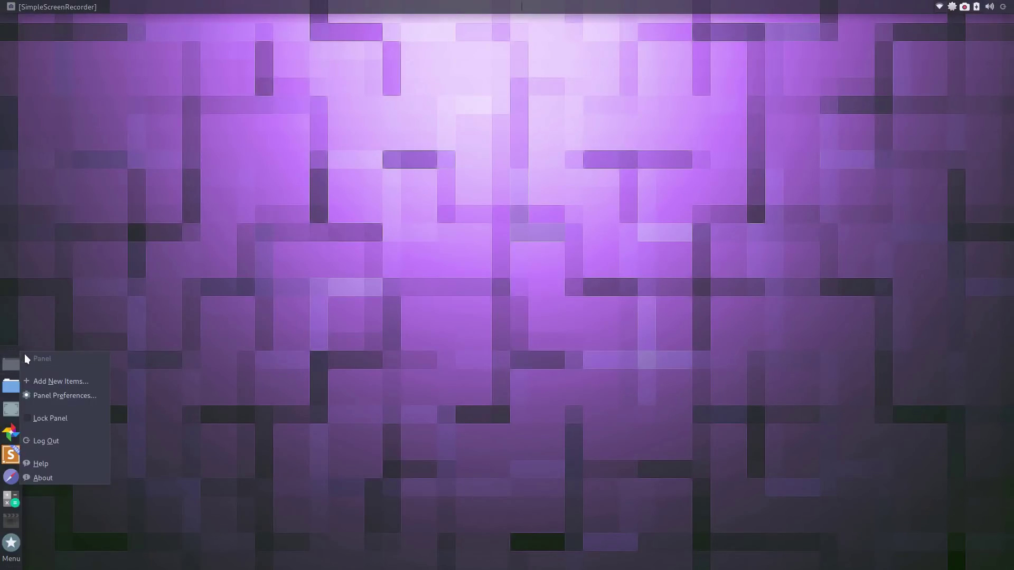
pyautogui.click(63, 393)
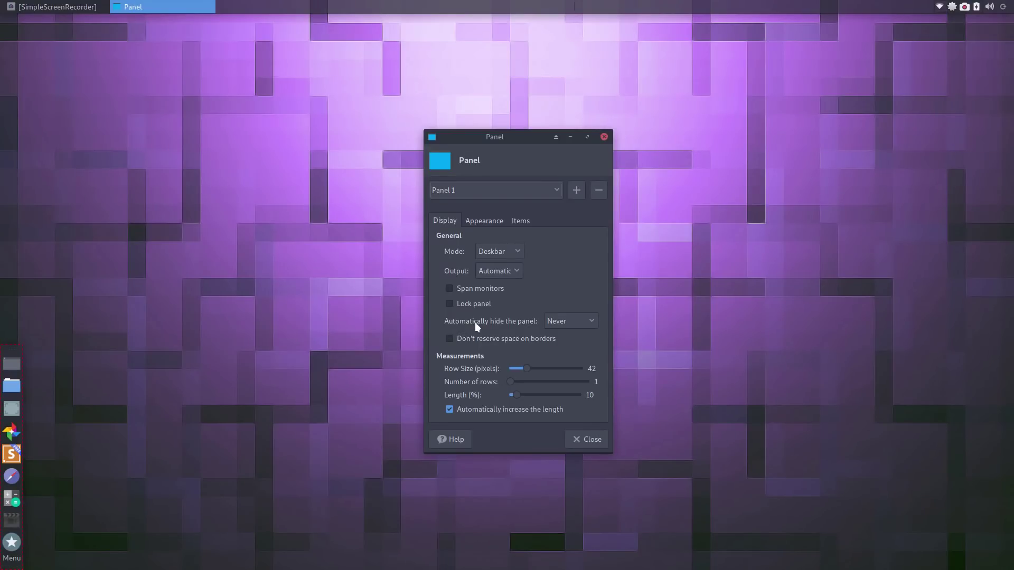
pyautogui.click(563, 323)
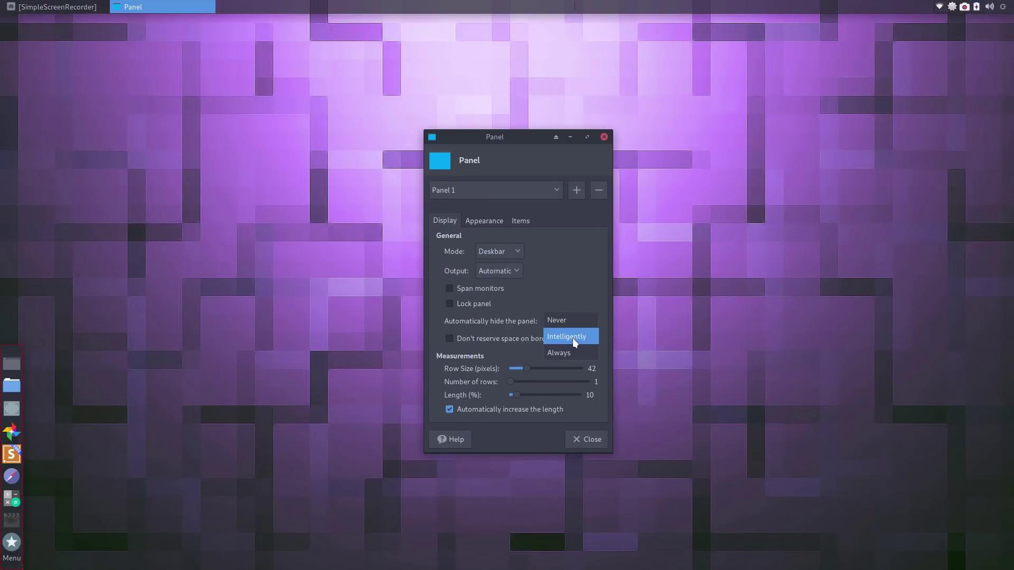
pyautogui.click(575, 343)
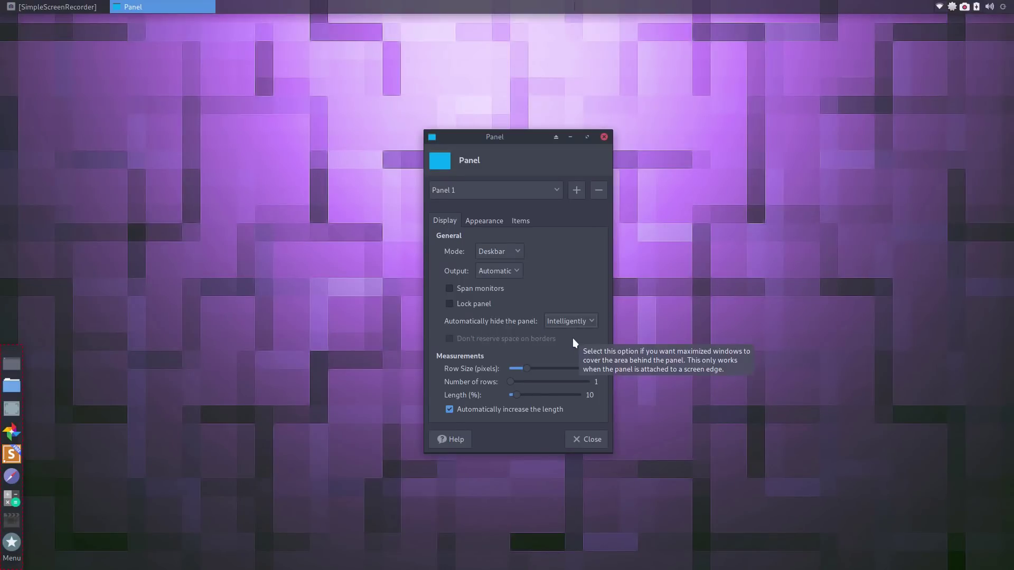
pyautogui.click(594, 445)
# Step: Open the home folder maximized, reveal the hidden launcher panel at the screen edge, and check the Whisker Menu
pyautogui.click(21, 381)
pyautogui.click(47, 381)
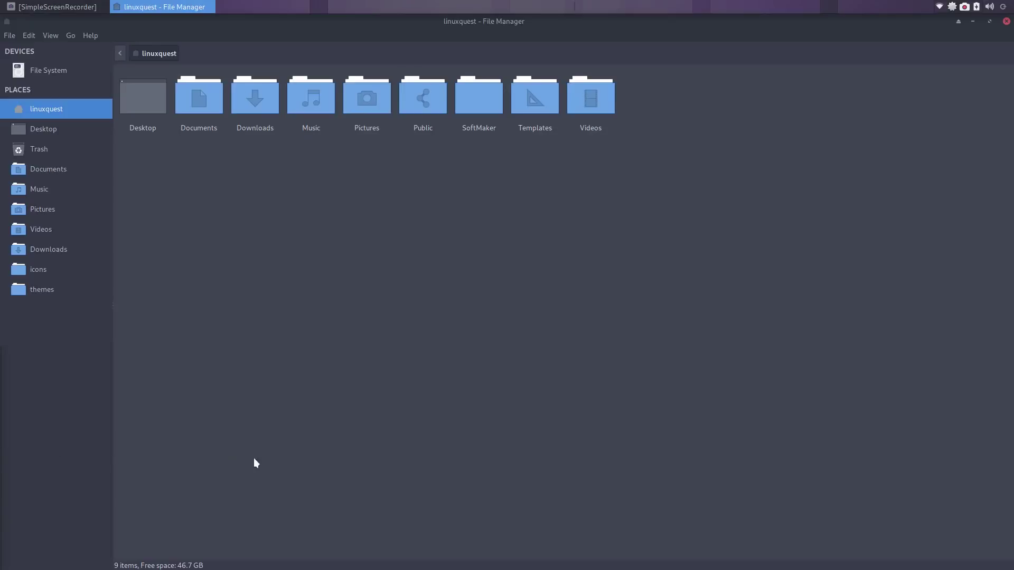
pyautogui.moveTo(1, 463)
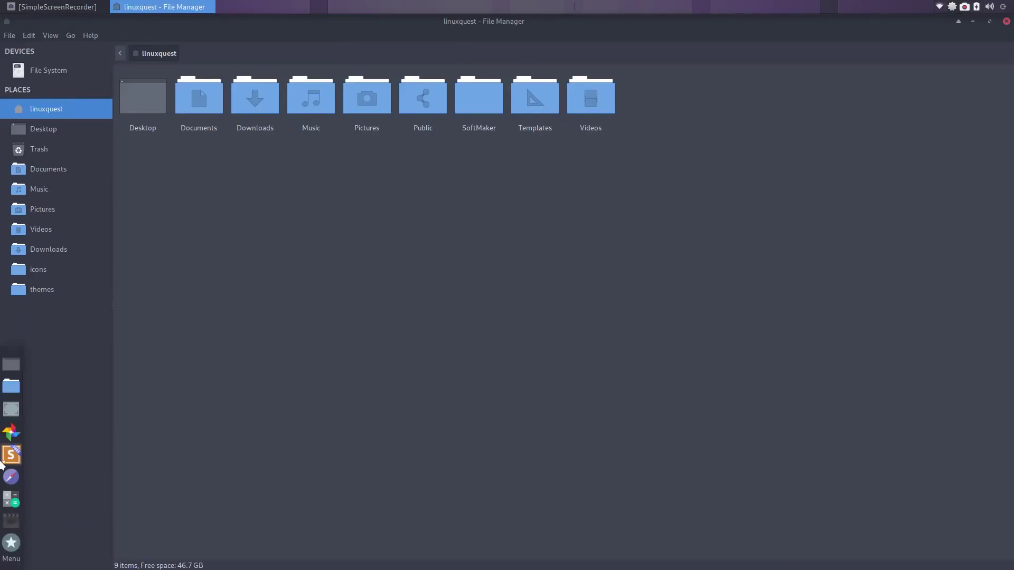
pyautogui.click(10, 549)
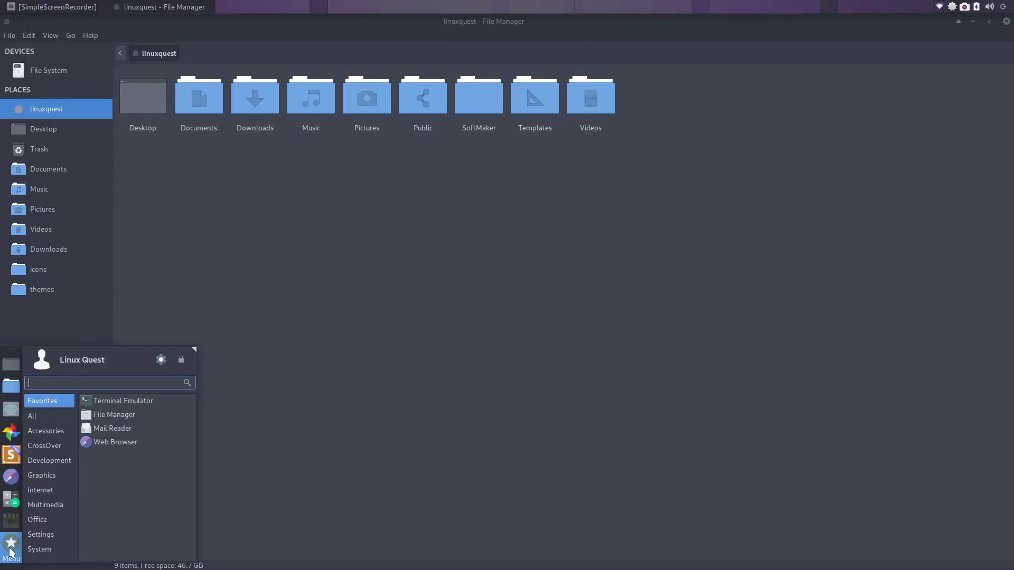
pyautogui.click(10, 552)
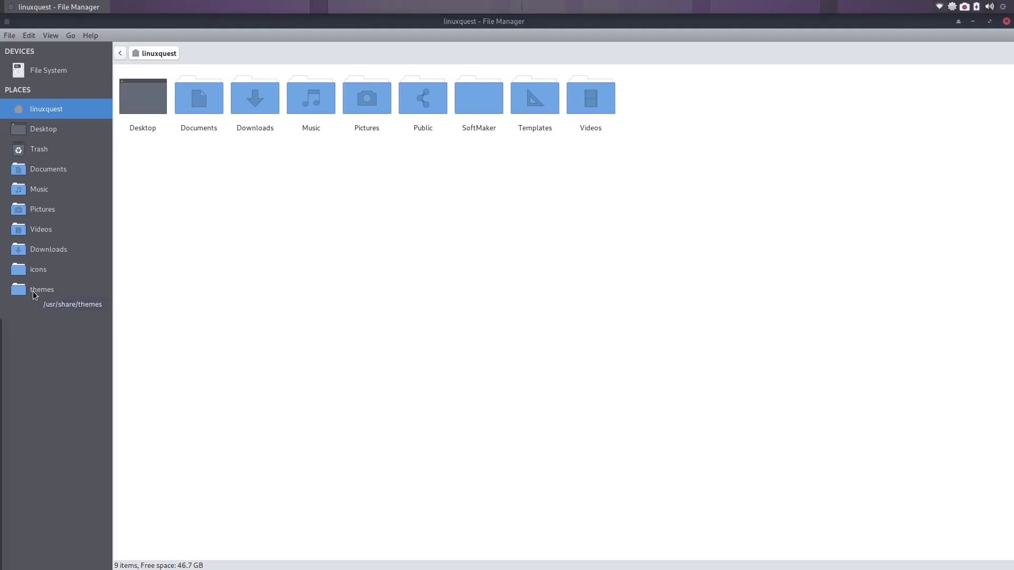
# Step: Review the settings of the file manager's Open As Root Here custom action and close the custom actions dialog
pyautogui.click(29, 35)
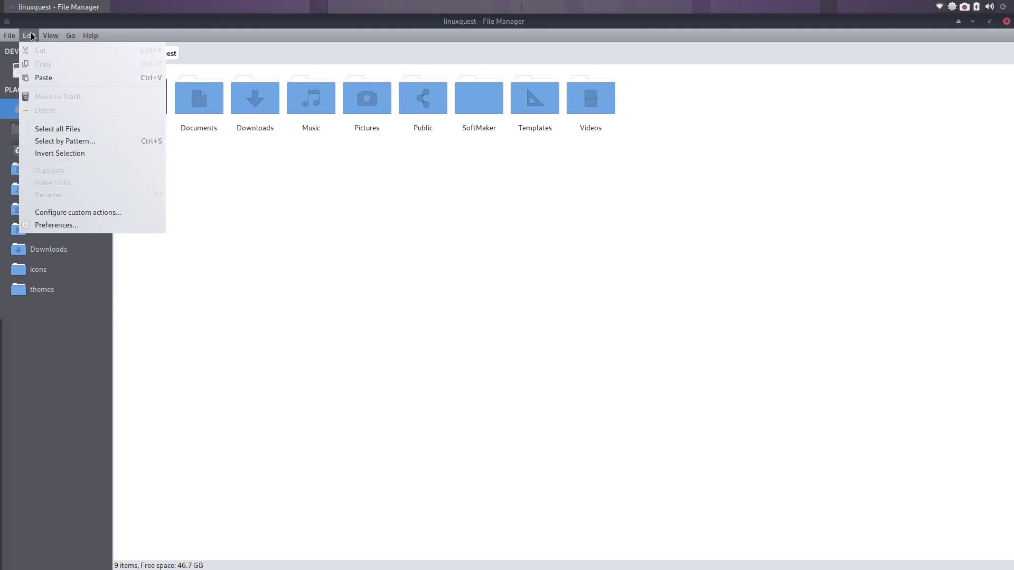
pyautogui.click(79, 211)
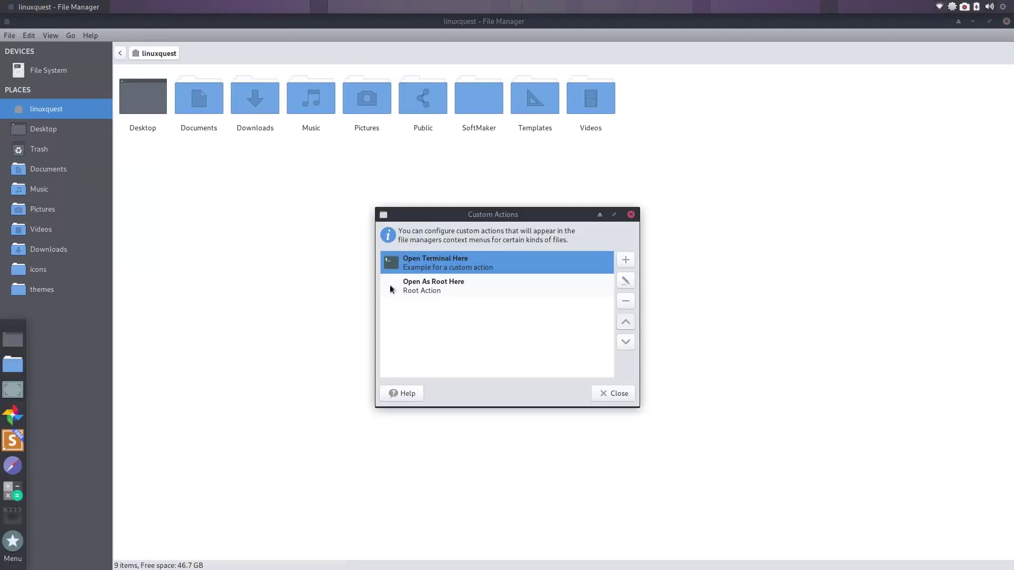
pyautogui.click(511, 288)
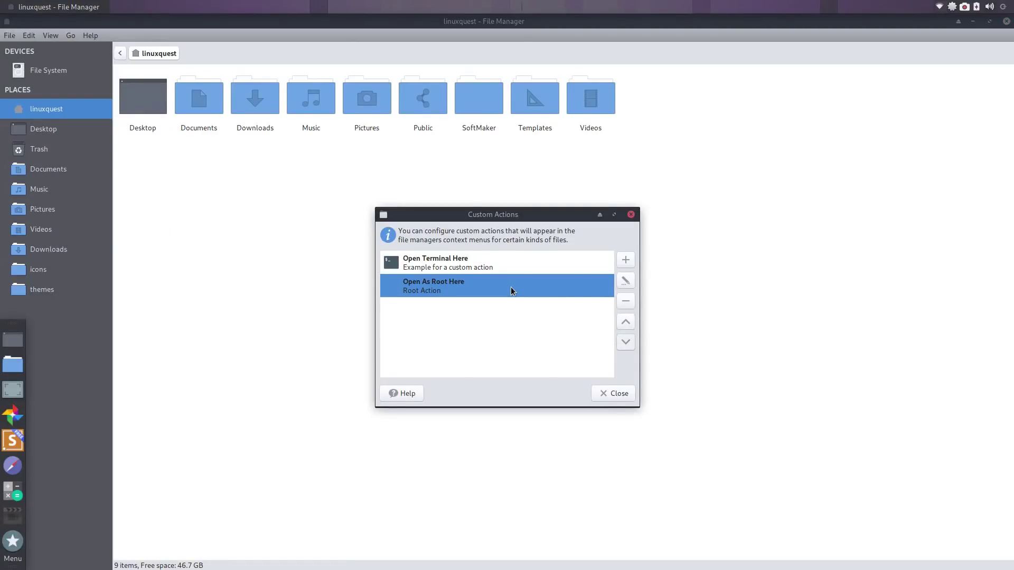
pyautogui.click(628, 283)
pyautogui.moveTo(505, 193); pyautogui.dragTo(761, 105)
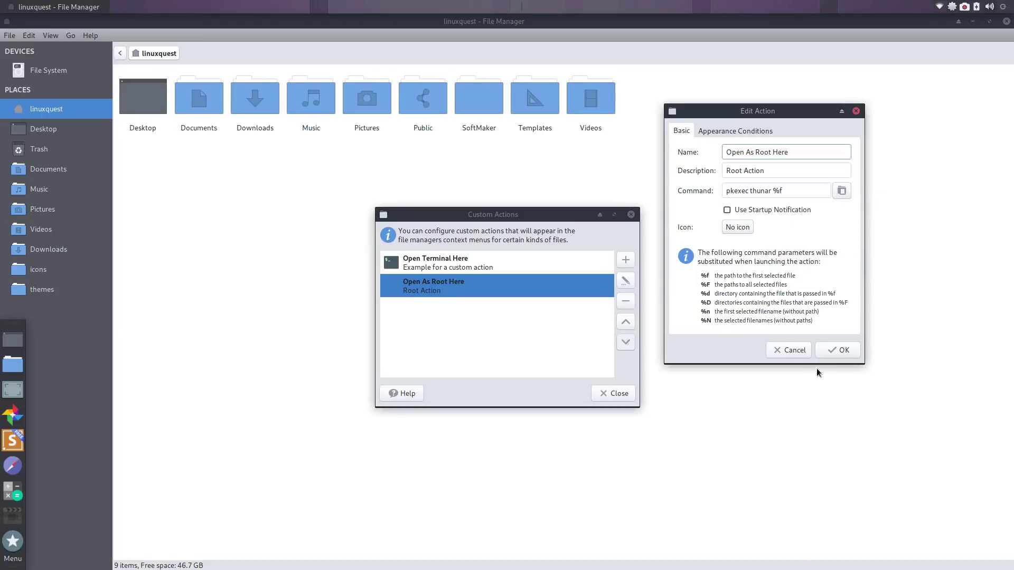
pyautogui.click(838, 351)
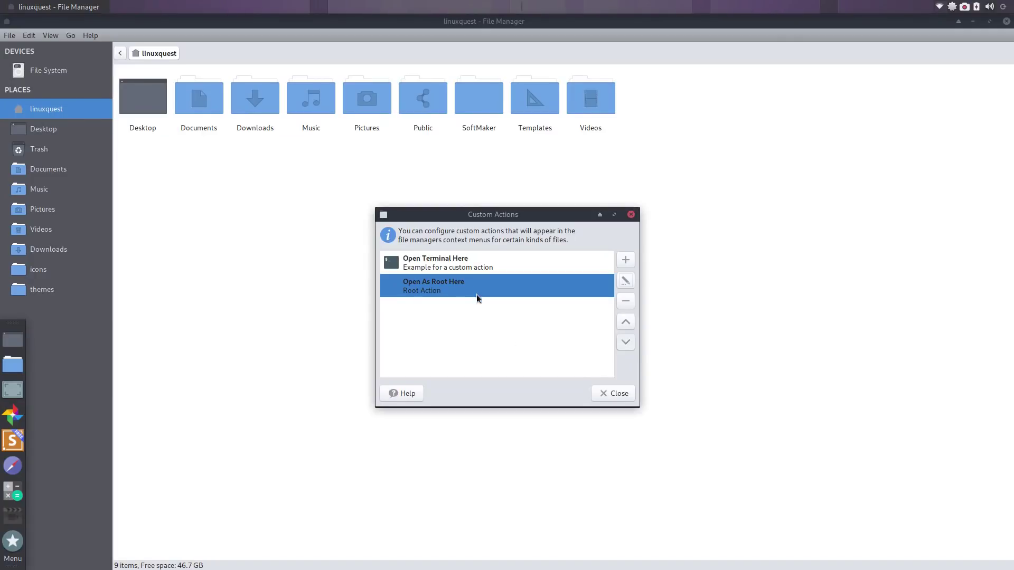
pyautogui.click(619, 392)
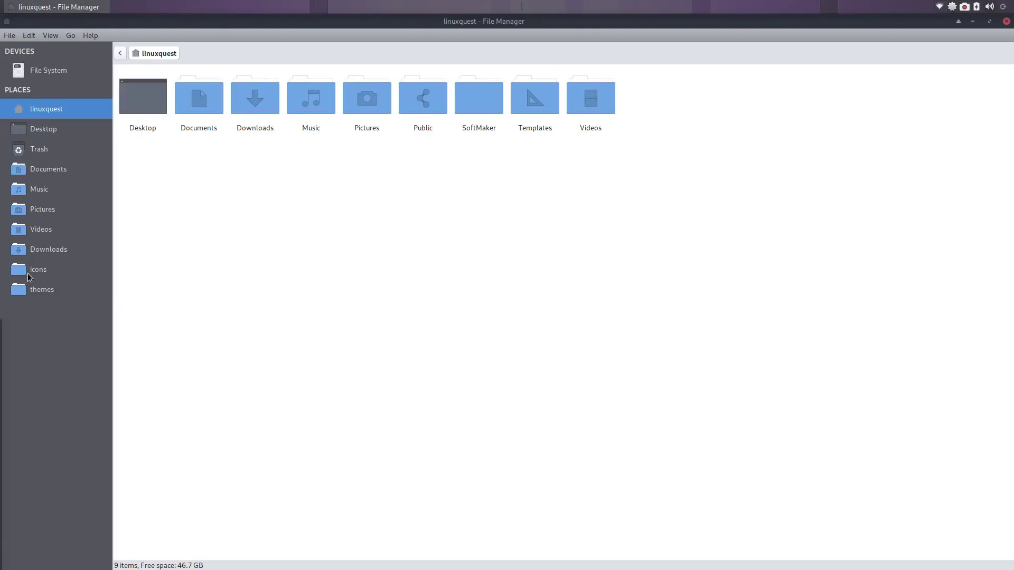
# Step: View the icons folder through its shortcut, then go up to /usr/share and locate the icons folder there
pyautogui.click(44, 71)
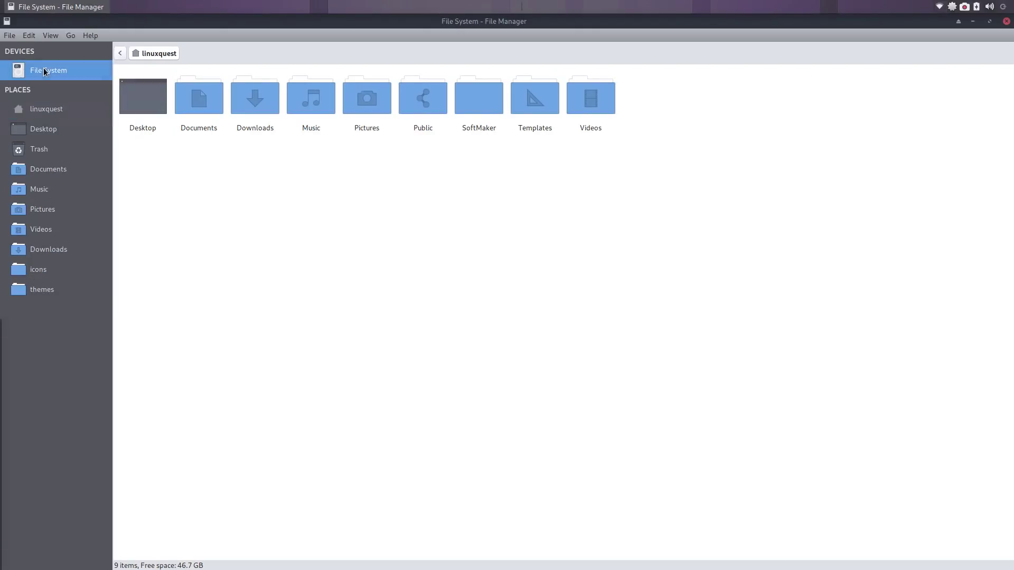
pyautogui.click(38, 271)
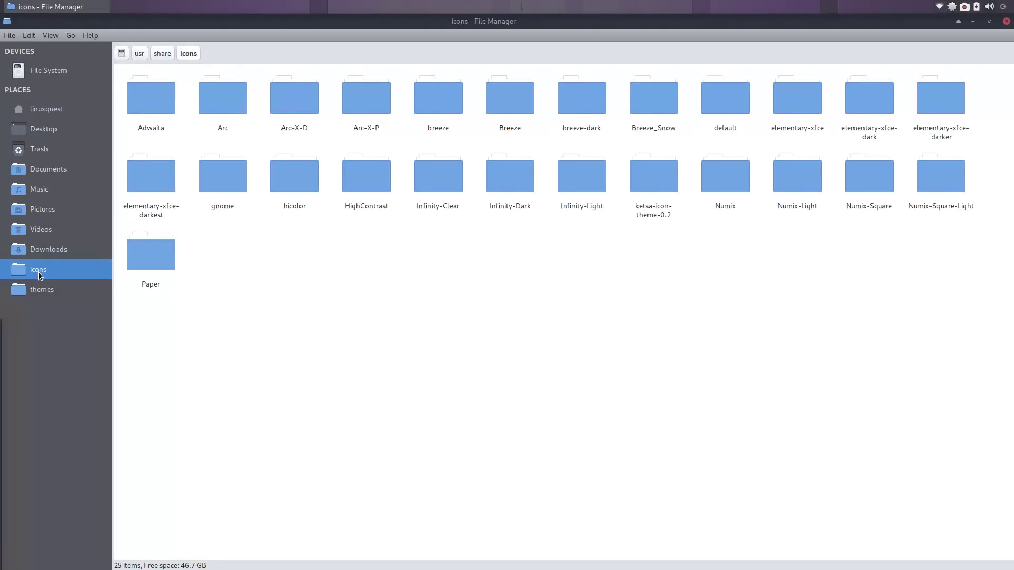
pyautogui.click(140, 55)
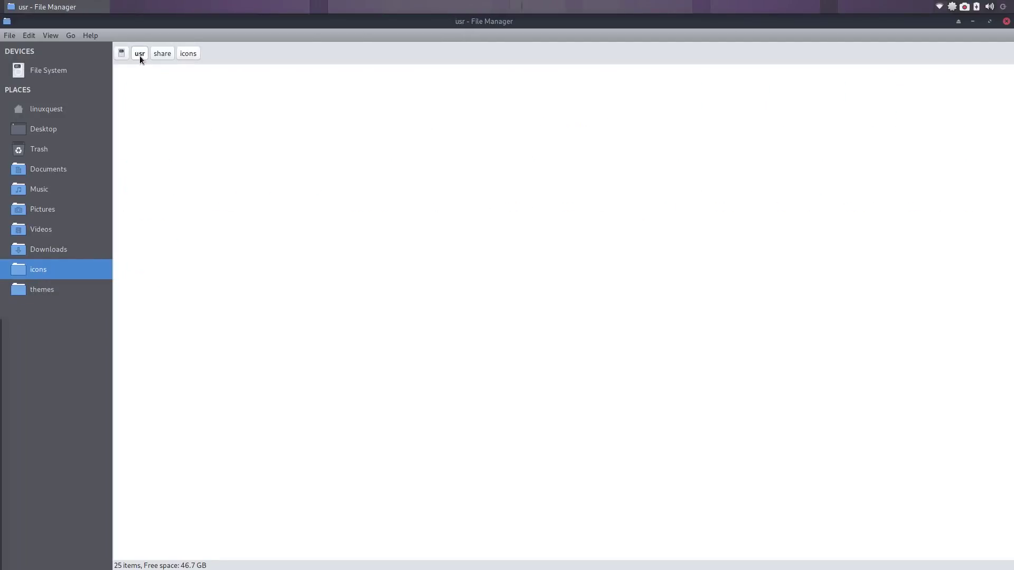
pyautogui.click(164, 53)
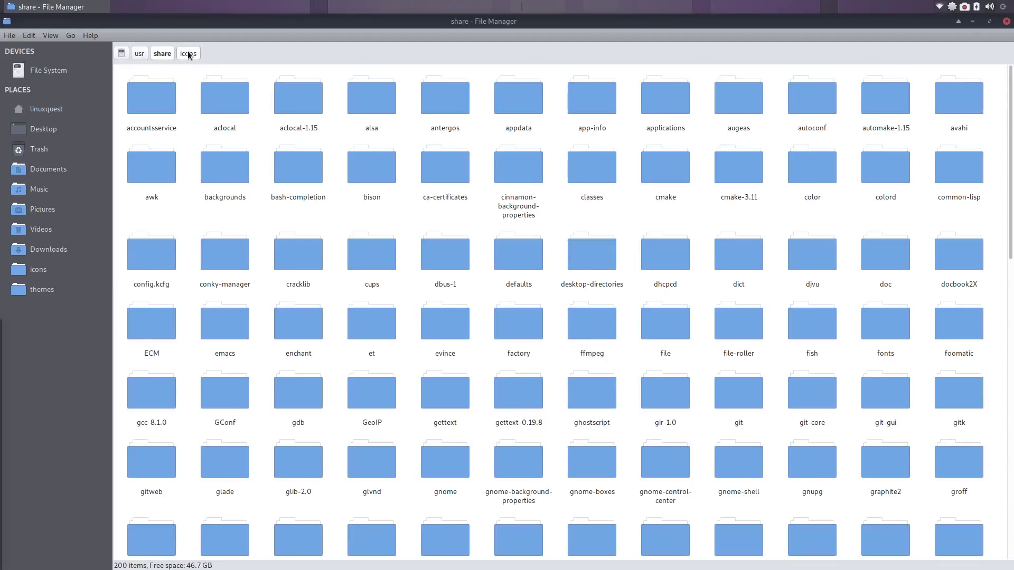
pyautogui.scroll(-5, 809, 368)
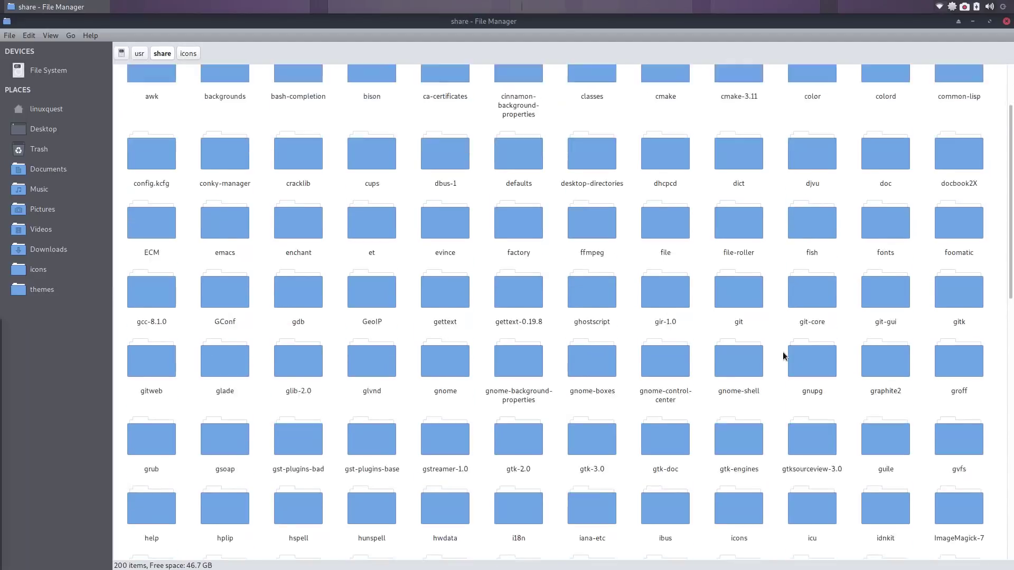
pyautogui.click(746, 465)
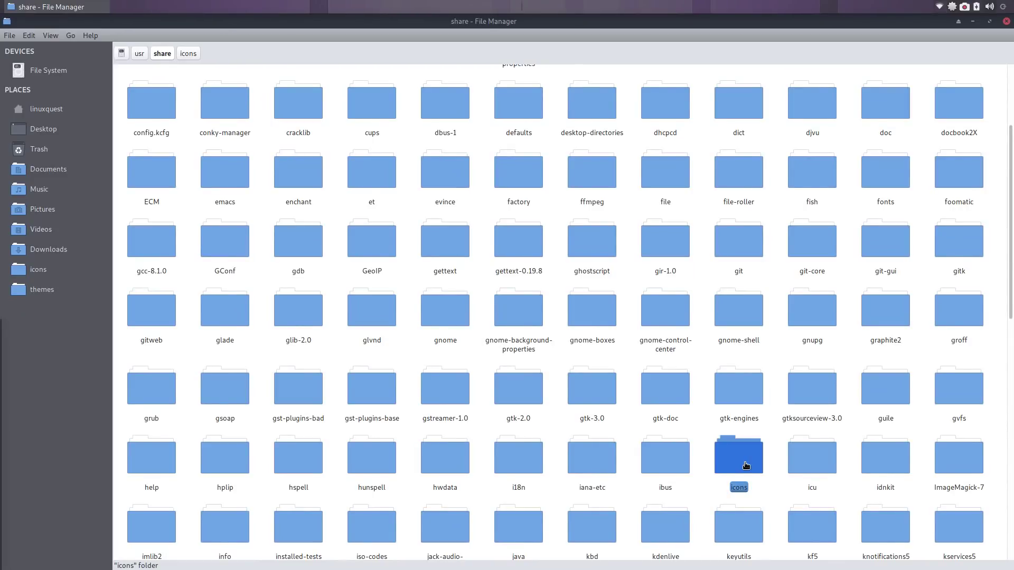
pyautogui.moveTo(746, 466); pyautogui.dragTo(405, 297)
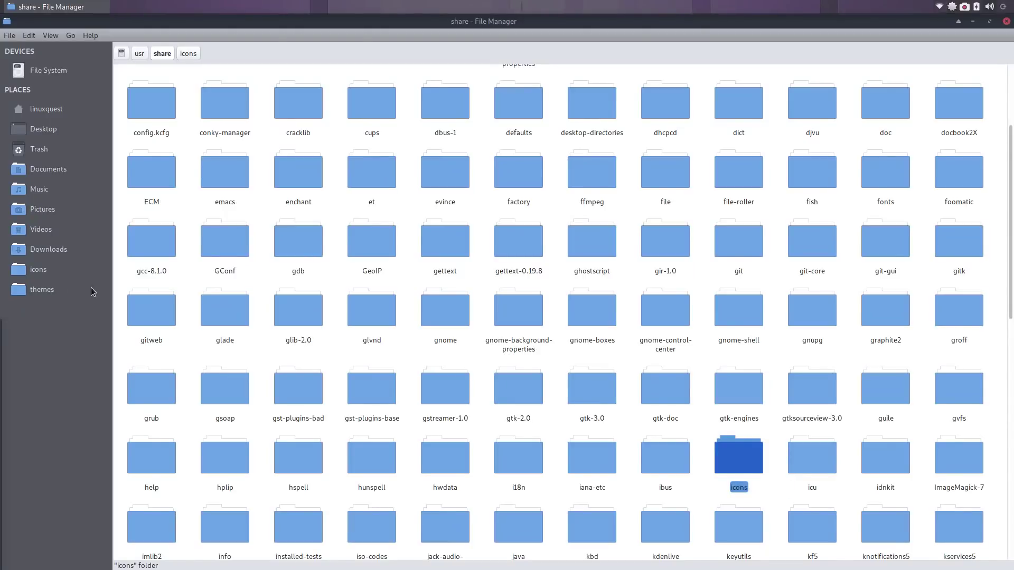
# Step: Show the themes folder and open it as root through its shortcut, authenticating with the account password
pyautogui.click(38, 294)
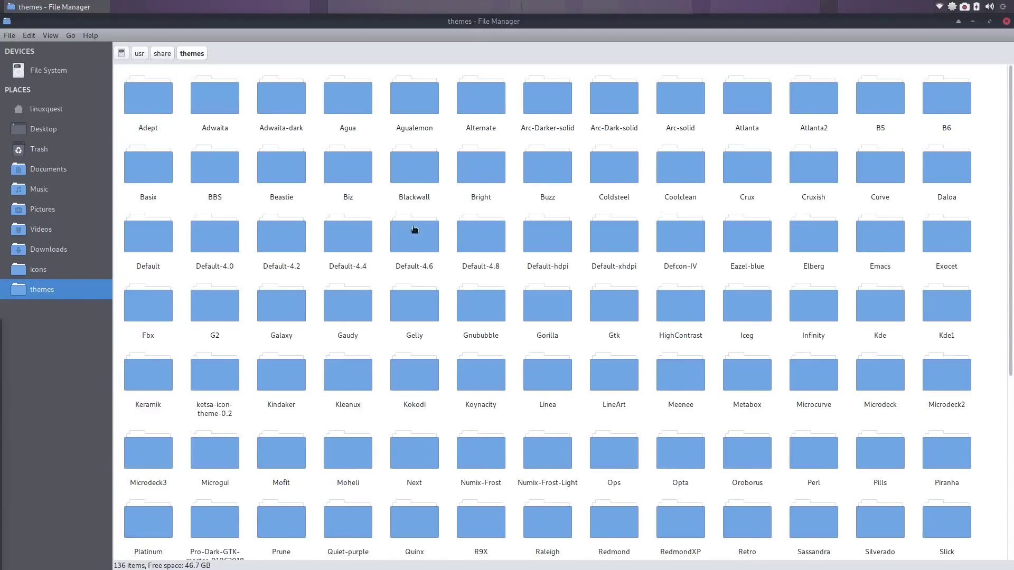
pyautogui.click(148, 375)
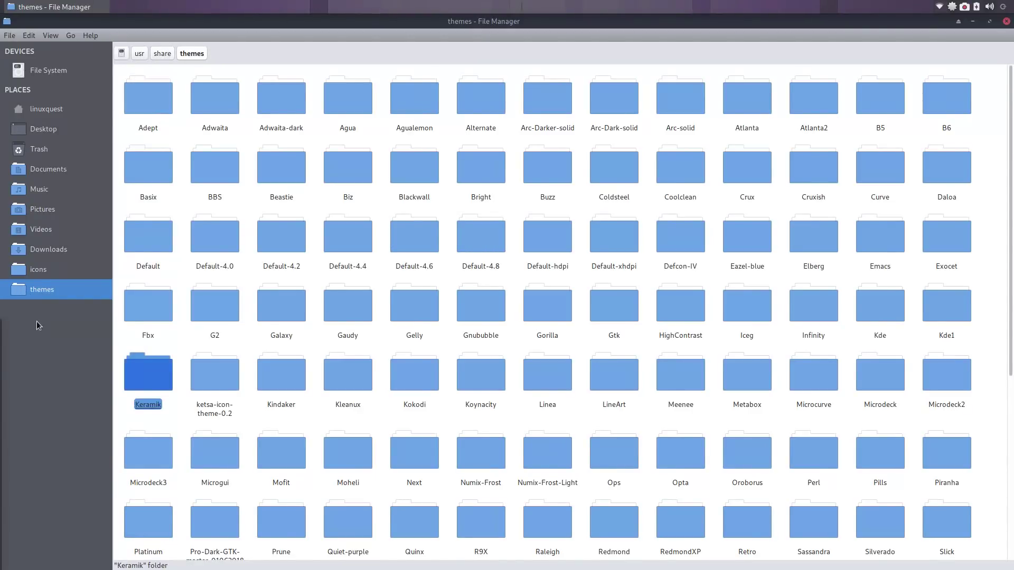
pyautogui.rightClick(38, 290)
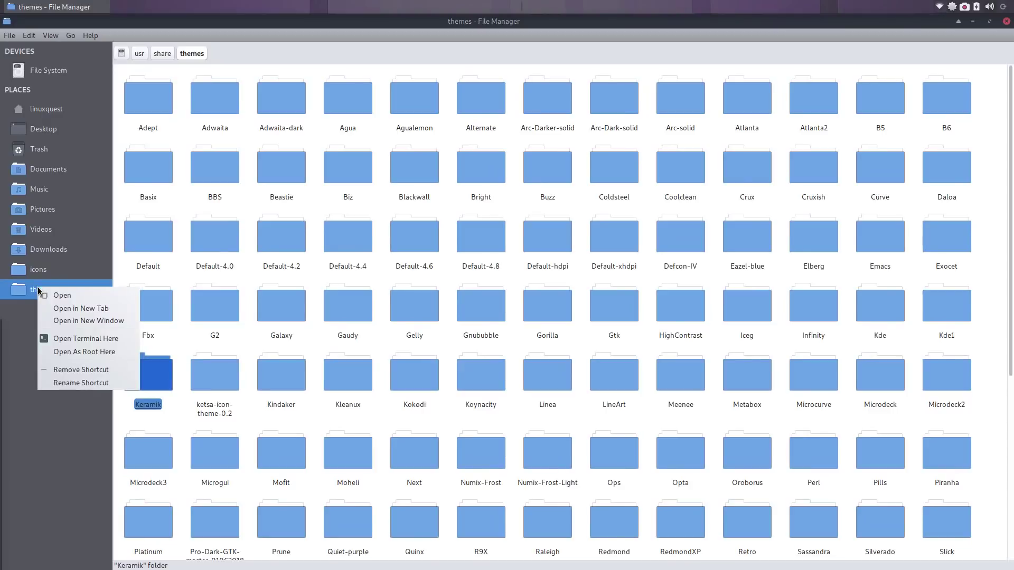
pyautogui.click(71, 356)
pyautogui.write('********')
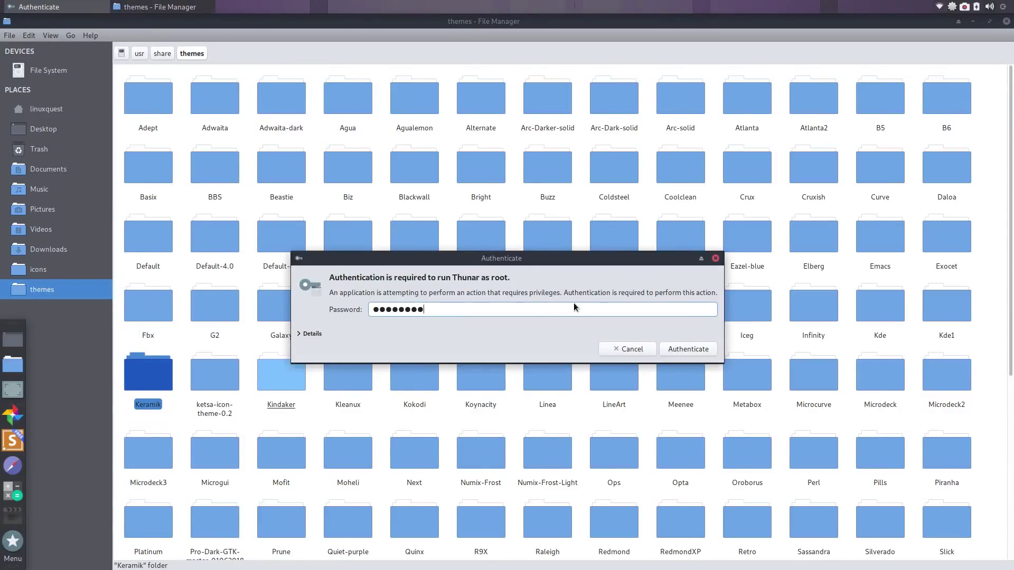
pyautogui.press('Return')
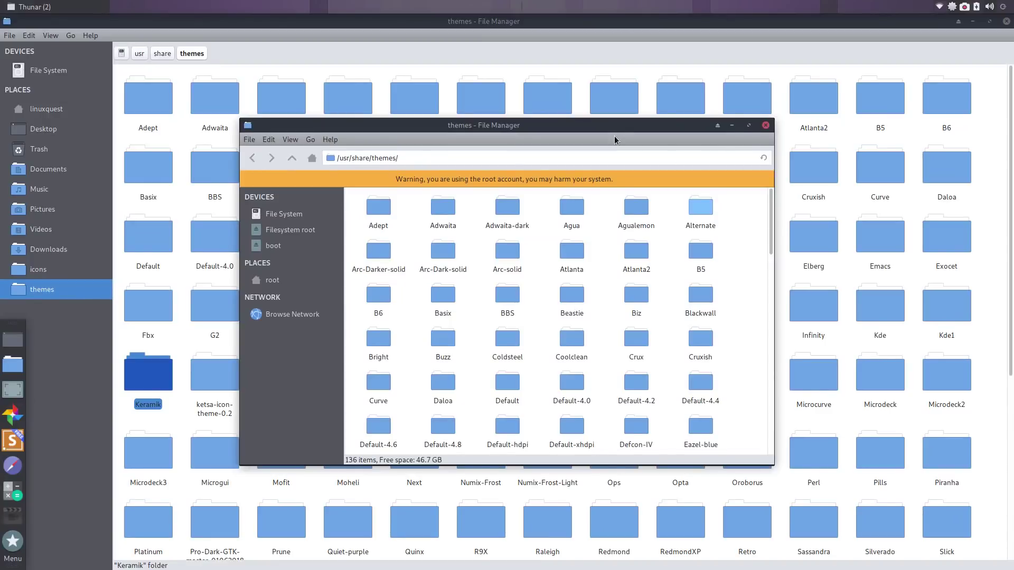
# Step: Move the root file manager window aside and look through the theme folders in /usr/share/themes
pyautogui.moveTo(614, 125); pyautogui.dragTo(687, 105)
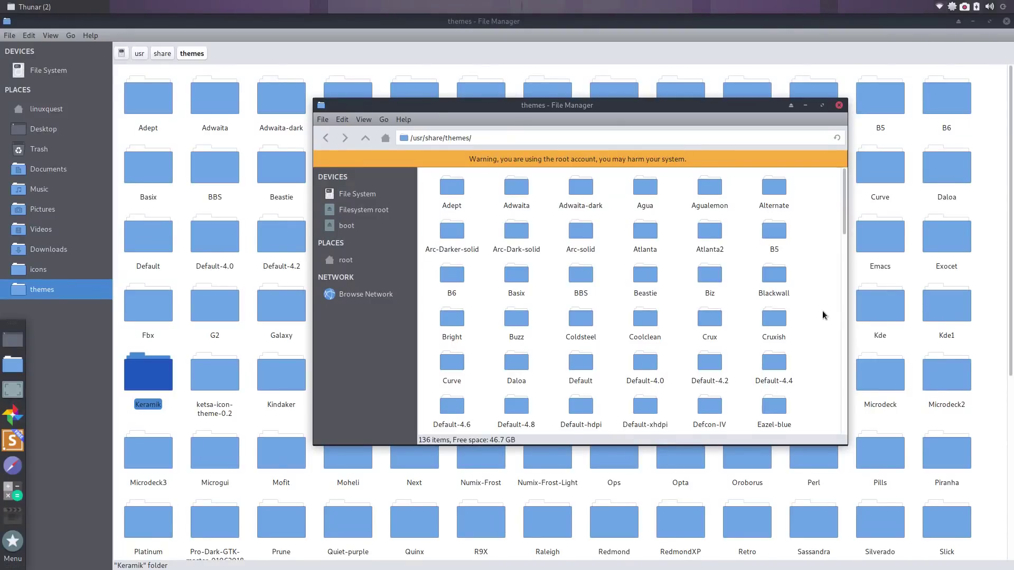
pyautogui.scroll(-10, 818, 251)
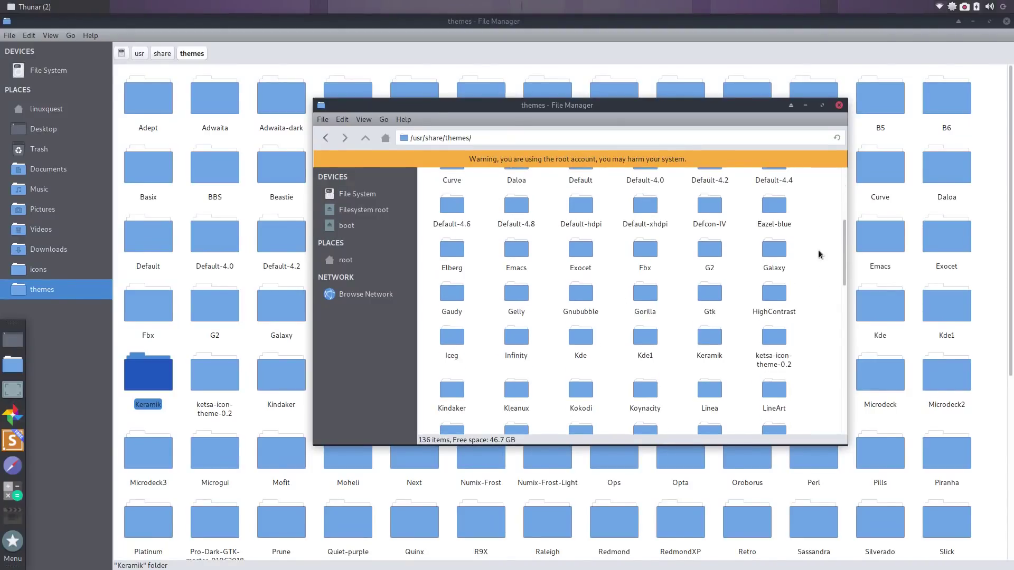
pyautogui.scroll(-5, 819, 251)
pyautogui.scroll(5, 818, 251)
pyautogui.scroll(10, 818, 255)
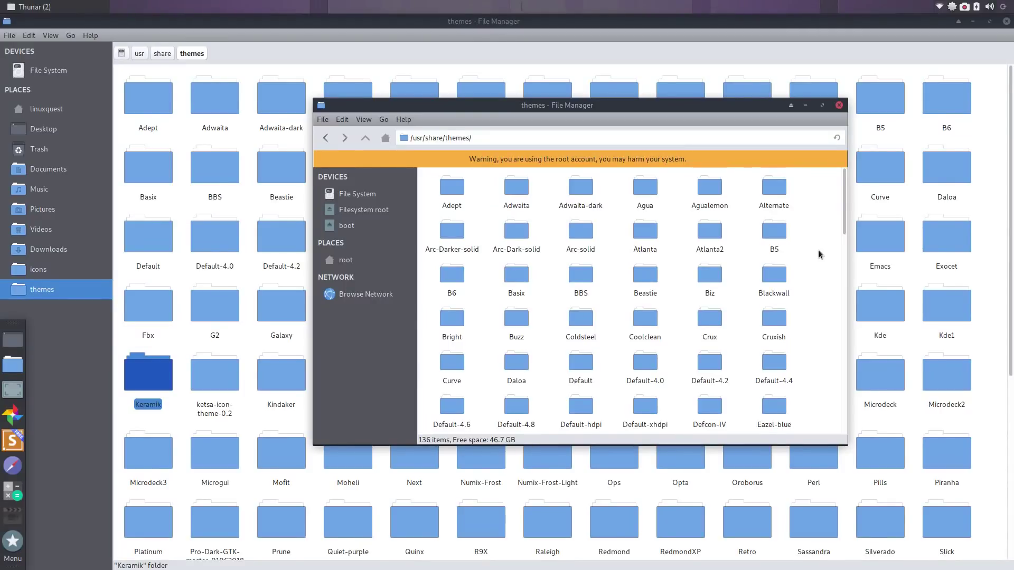
# Step: Browse the theme folders in the root file manager, and close both file manager windows
pyautogui.scroll(-10, 818, 254)
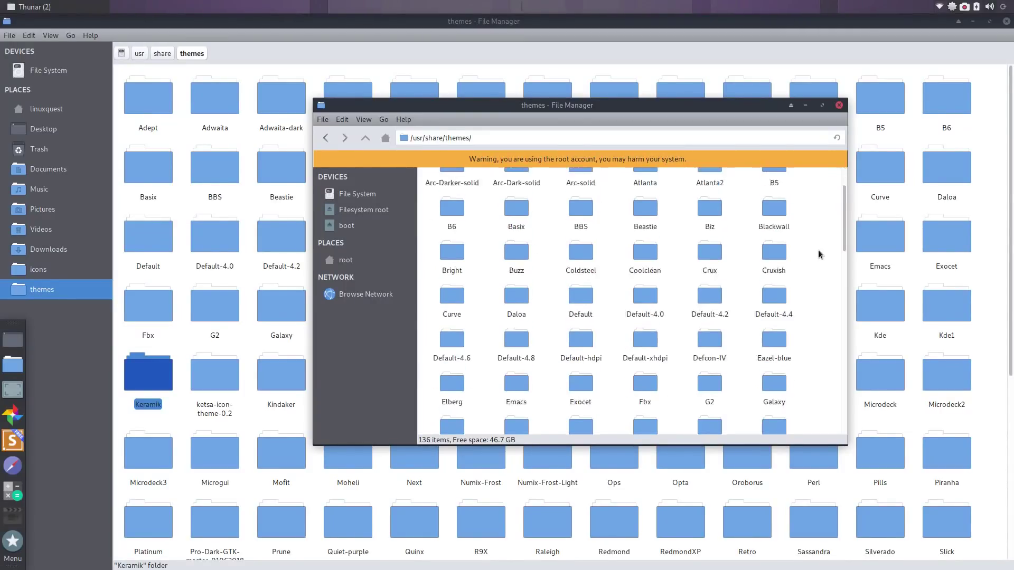
pyautogui.scroll(-3, 818, 255)
pyautogui.scroll(10, 818, 254)
pyautogui.scroll(5, 819, 255)
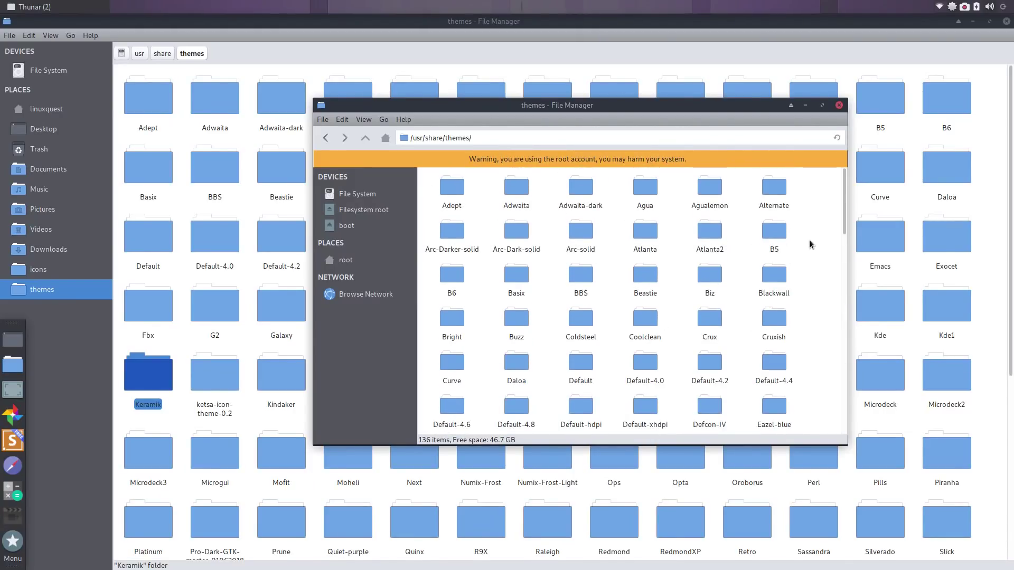
pyautogui.click(839, 105)
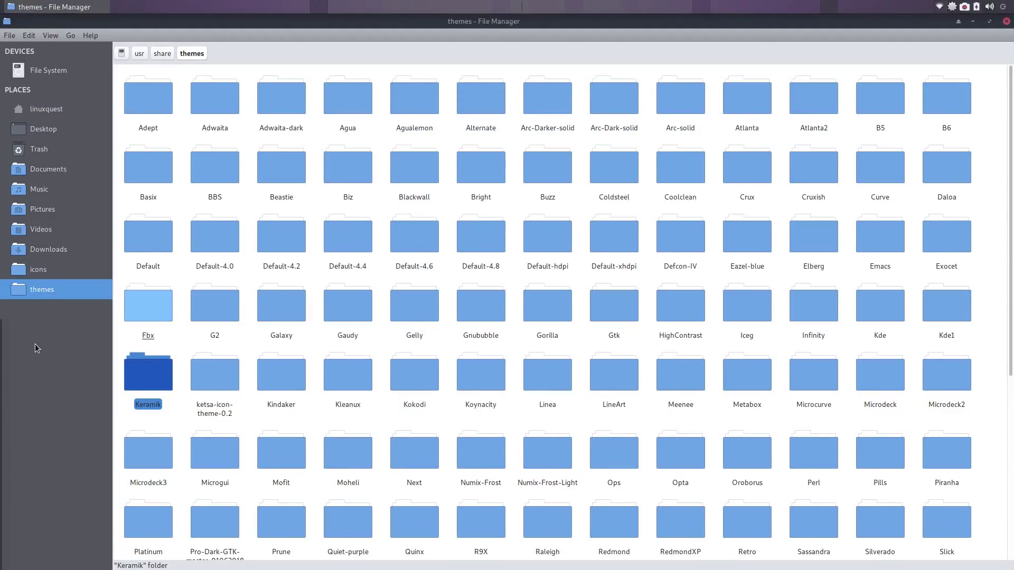
pyautogui.click(1006, 21)
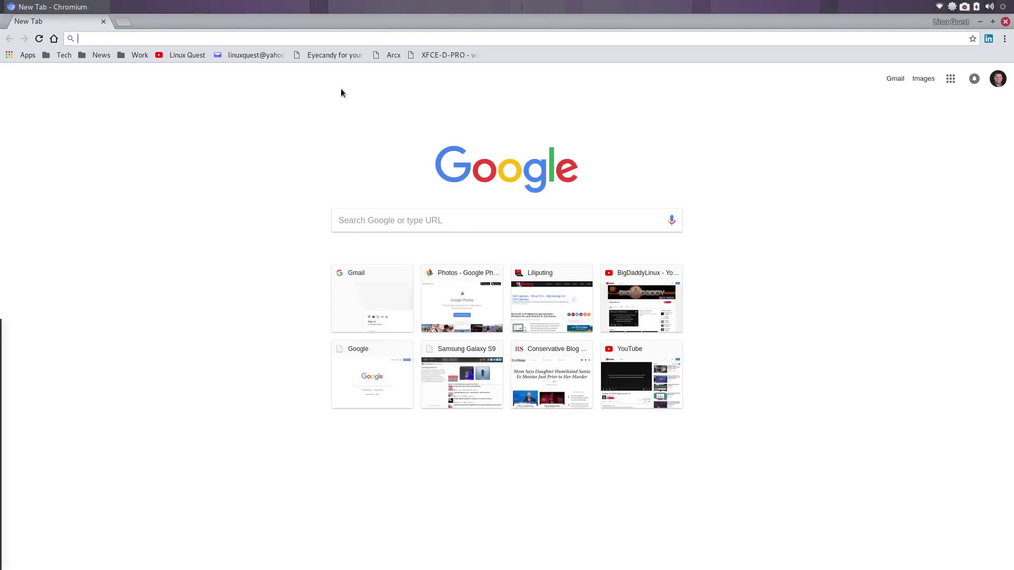
# Step: Open the bookmarked xfce-look.org site in Chromium, view the Infinity icon theme page, and return to the site's front page
pyautogui.click(331, 55)
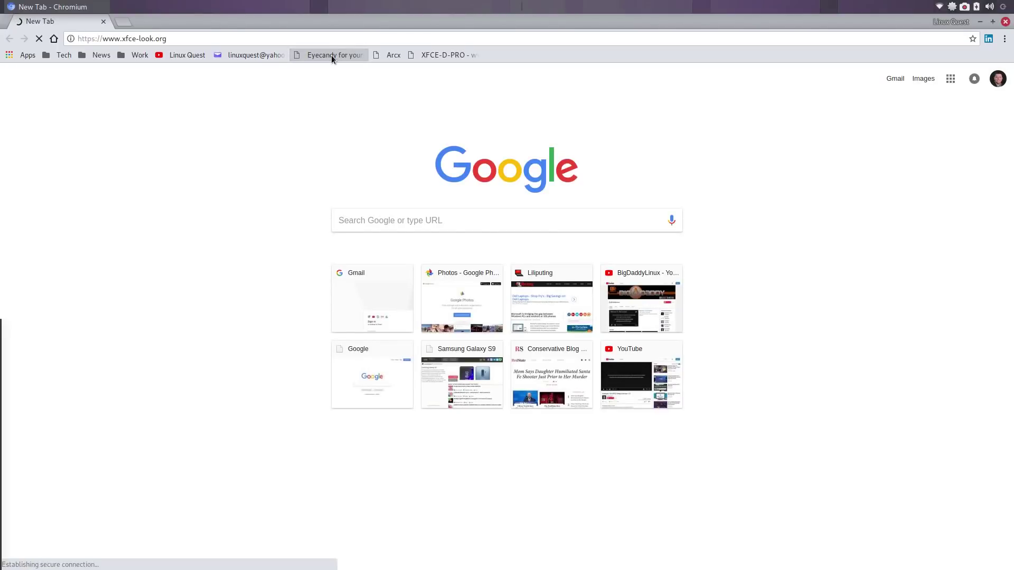
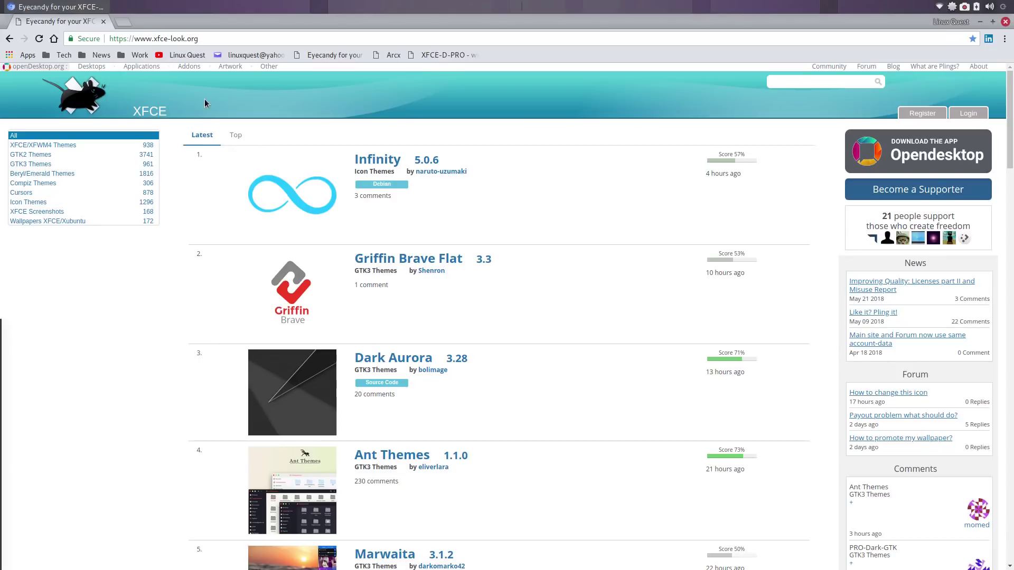
pyautogui.click(381, 161)
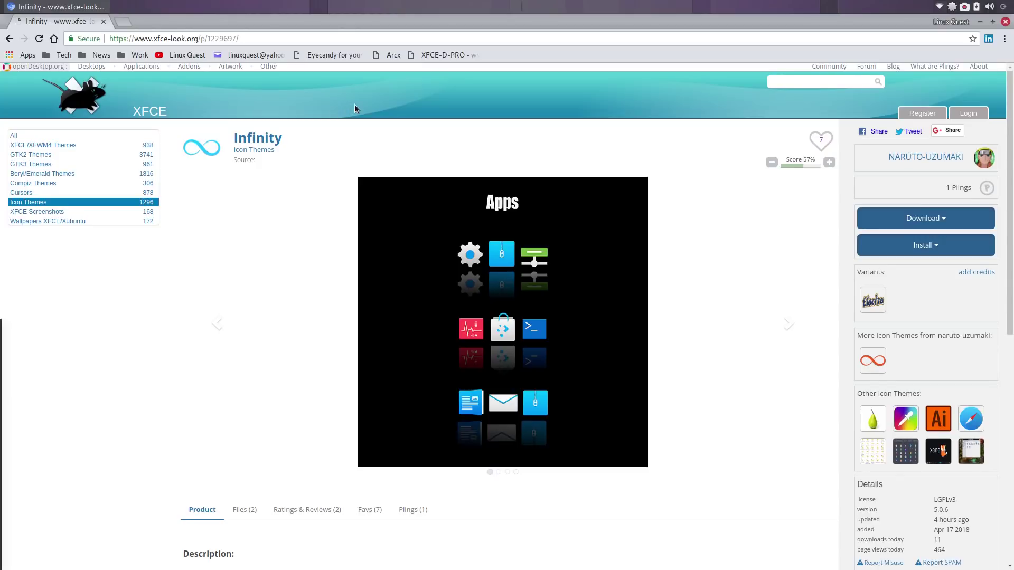
pyautogui.click(326, 54)
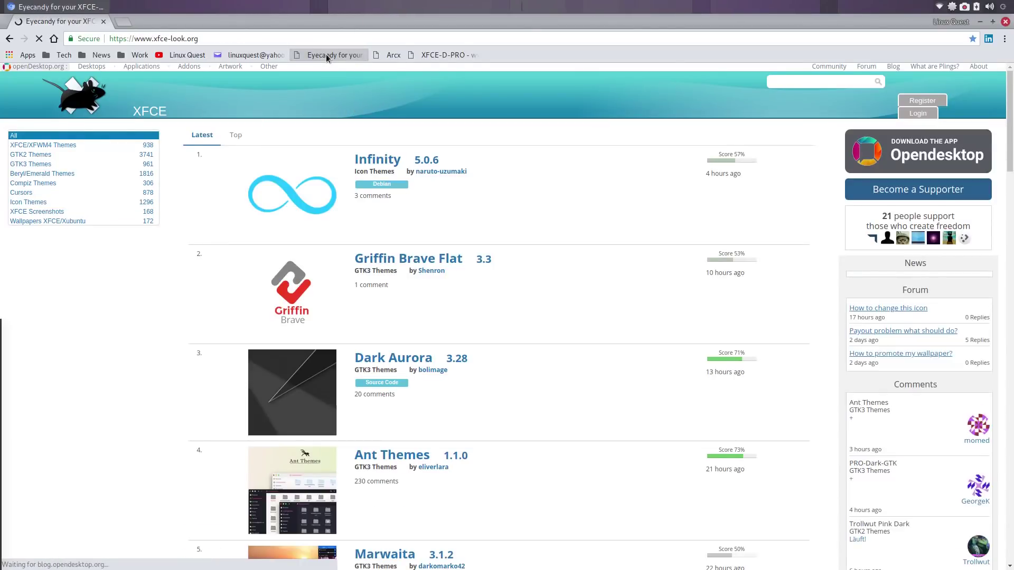
# Step: Open the bookmarked "Arc x p" search results, view the Arc-X-Icons product page, and show its downloadable files
pyautogui.click(400, 59)
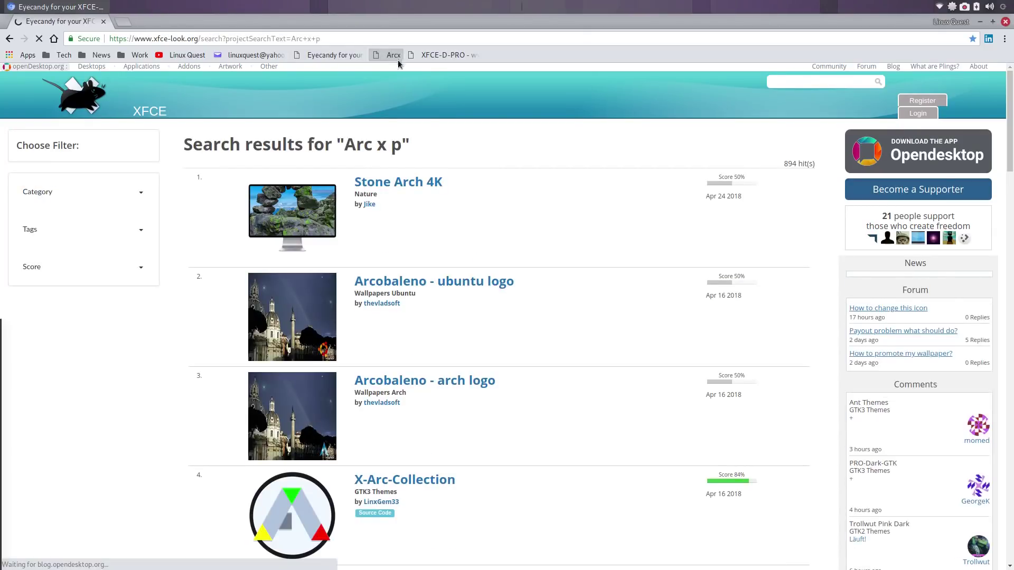
pyautogui.scroll(-4, 594, 316)
pyautogui.scroll(-2, 594, 313)
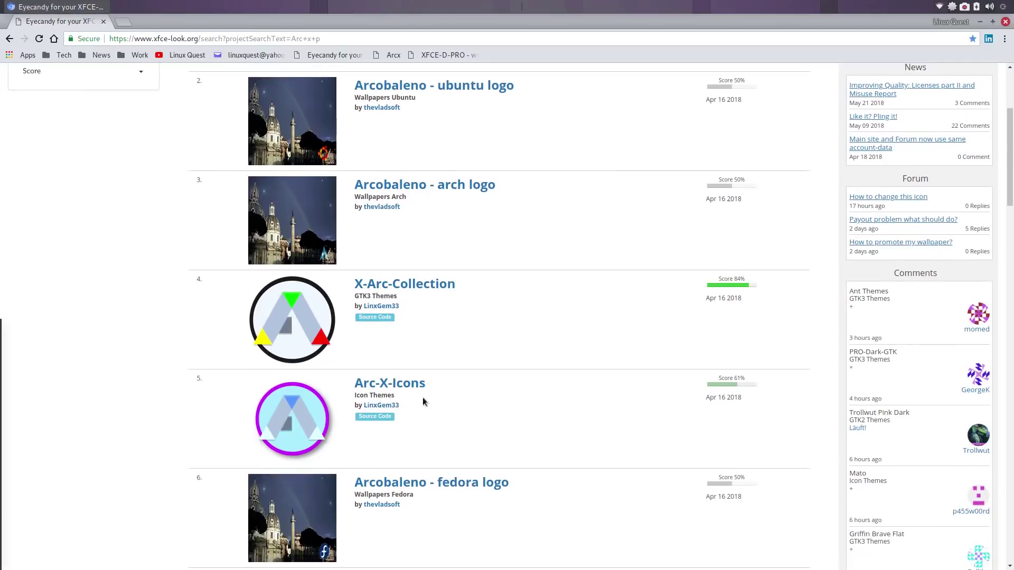
pyautogui.click(404, 388)
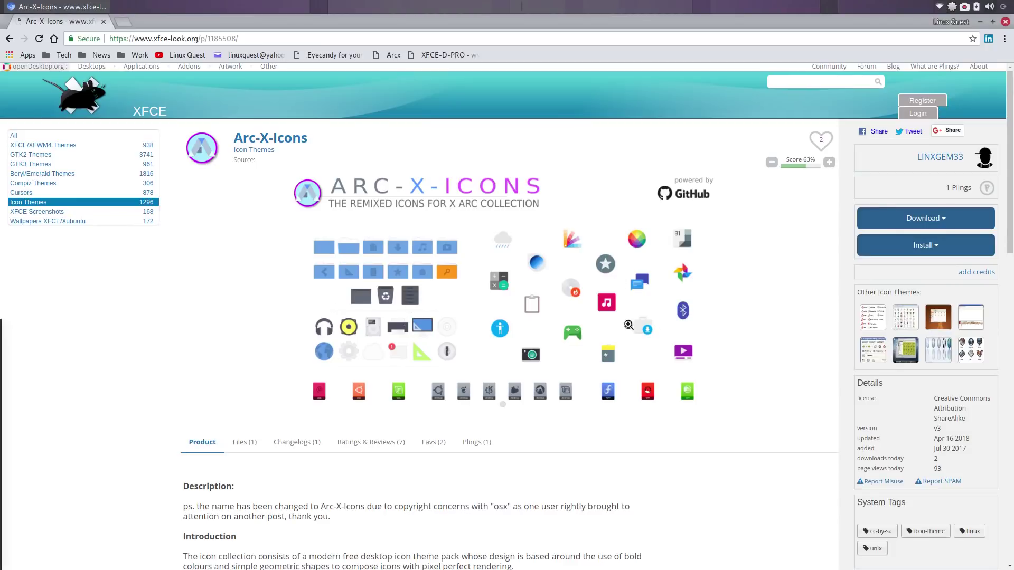
pyautogui.scroll(-5, 621, 428)
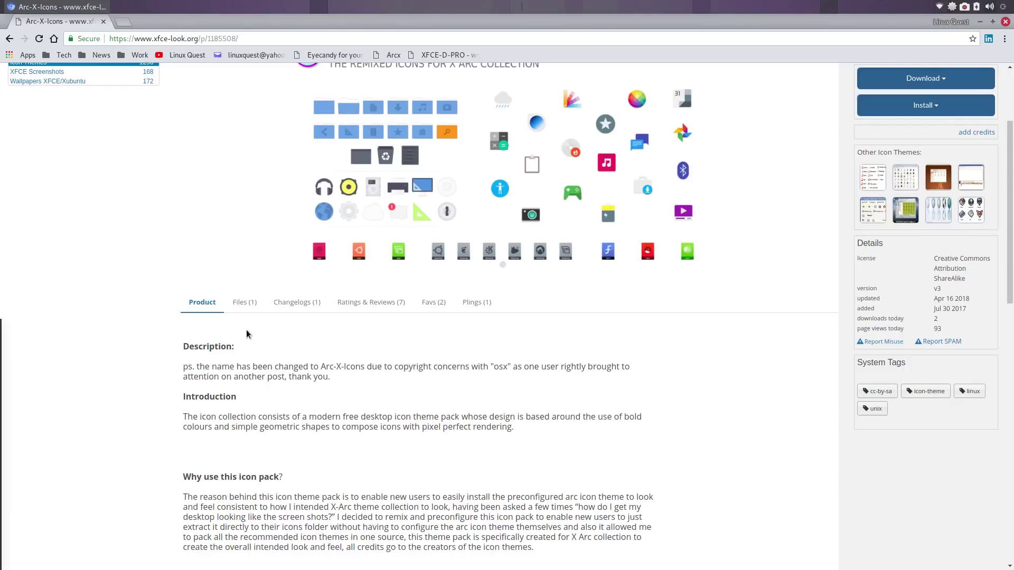
pyautogui.click(240, 304)
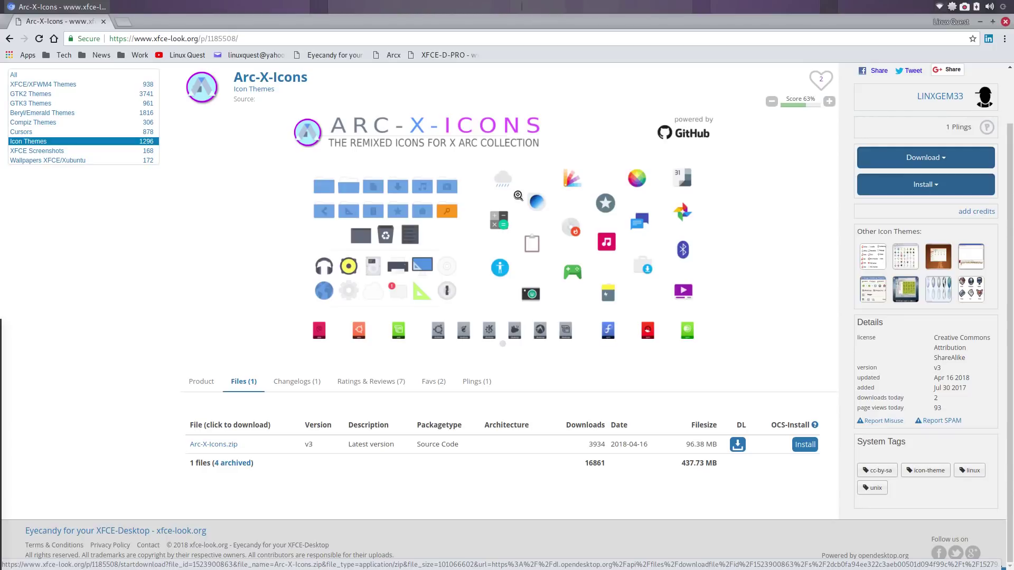
# Step: View the bookmarked XFCE-D-PRO theme page and its downloadable files, and close the browser
pyautogui.click(446, 57)
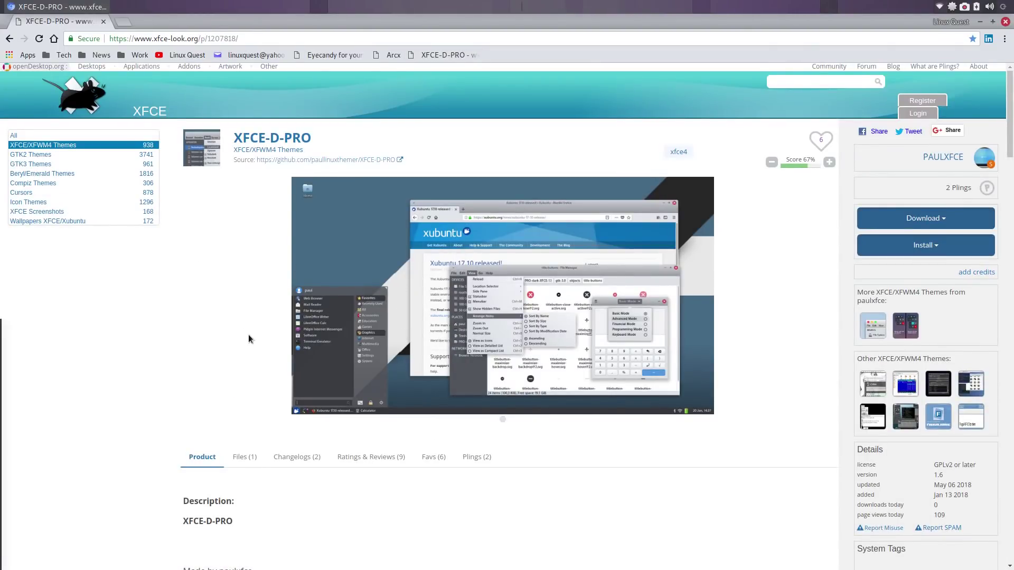
pyautogui.scroll(-2, 249, 339)
pyautogui.click(244, 401)
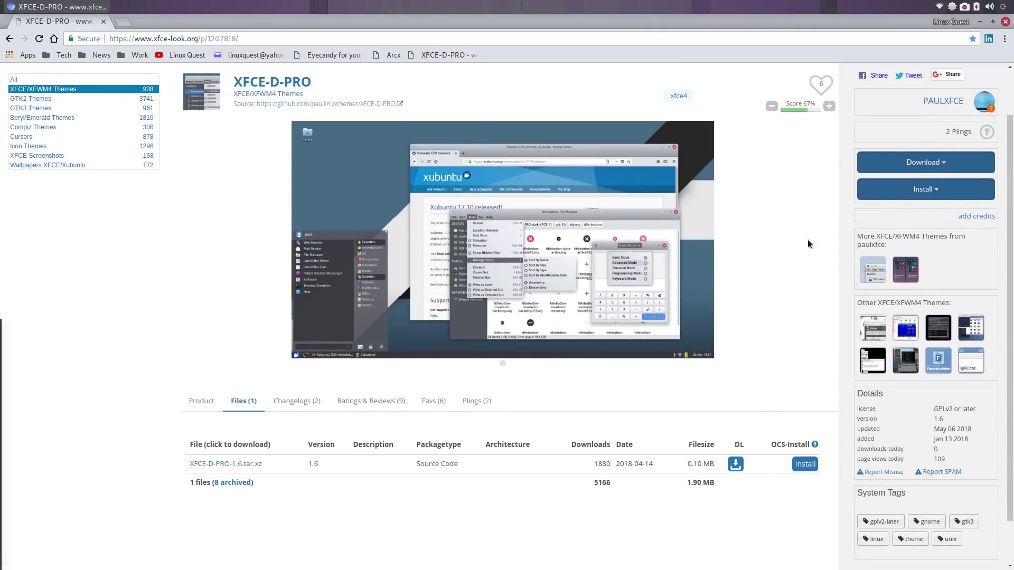
pyautogui.click(1005, 23)
# Step: Open the Downloads folder and show the extraction options for the Pro-Dark-GTK-master-01062018.tar.xz archive without extracting it
pyautogui.click(21, 364)
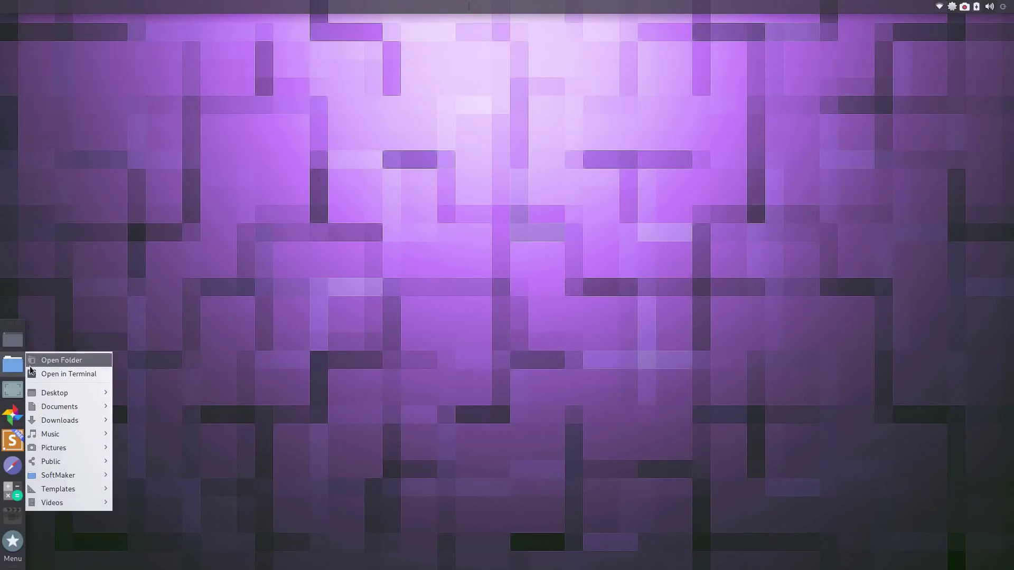
pyautogui.moveTo(59, 422)
pyautogui.click(134, 422)
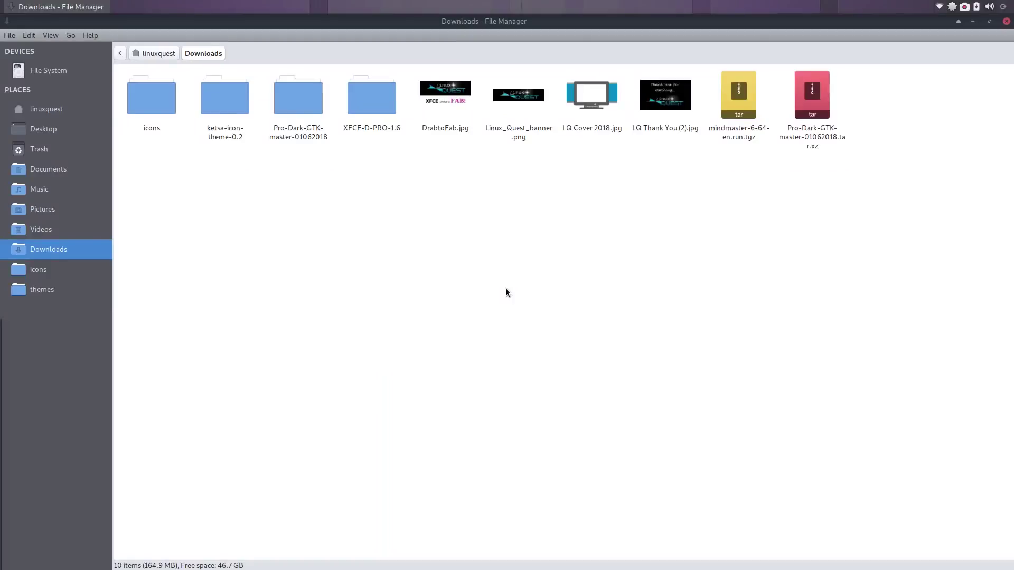
pyautogui.click(819, 98)
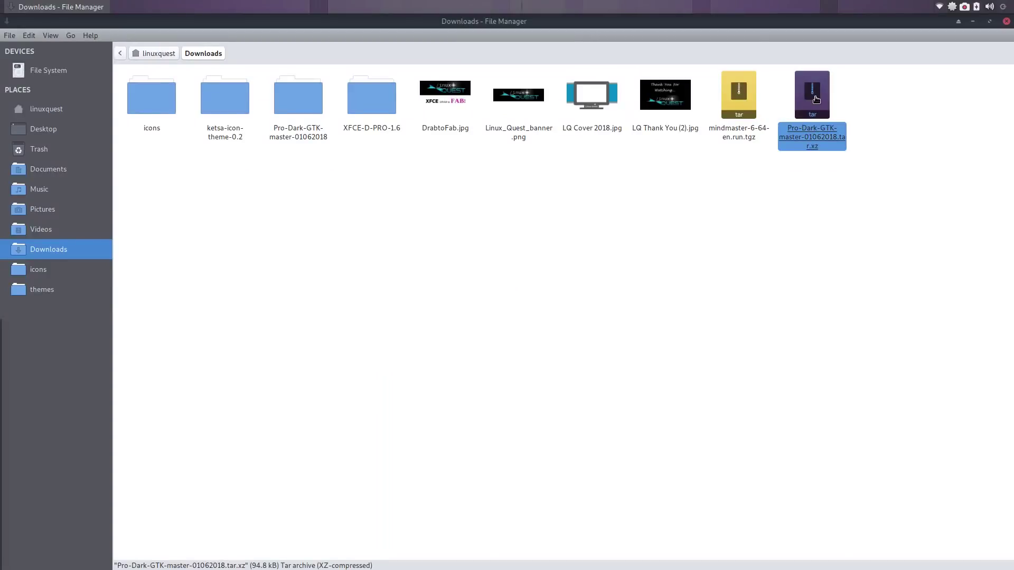
pyautogui.rightClick(816, 99)
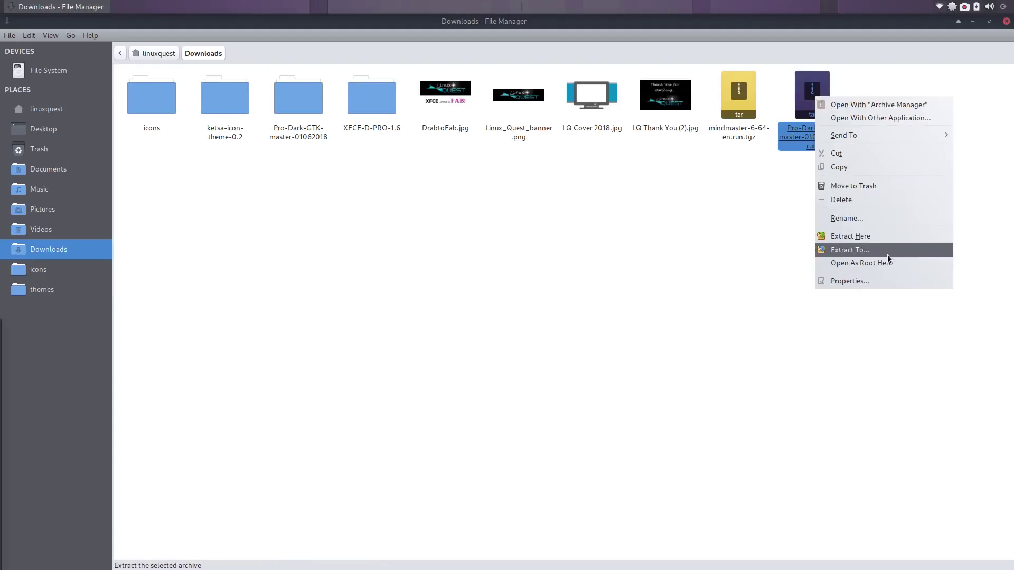
pyautogui.click(433, 201)
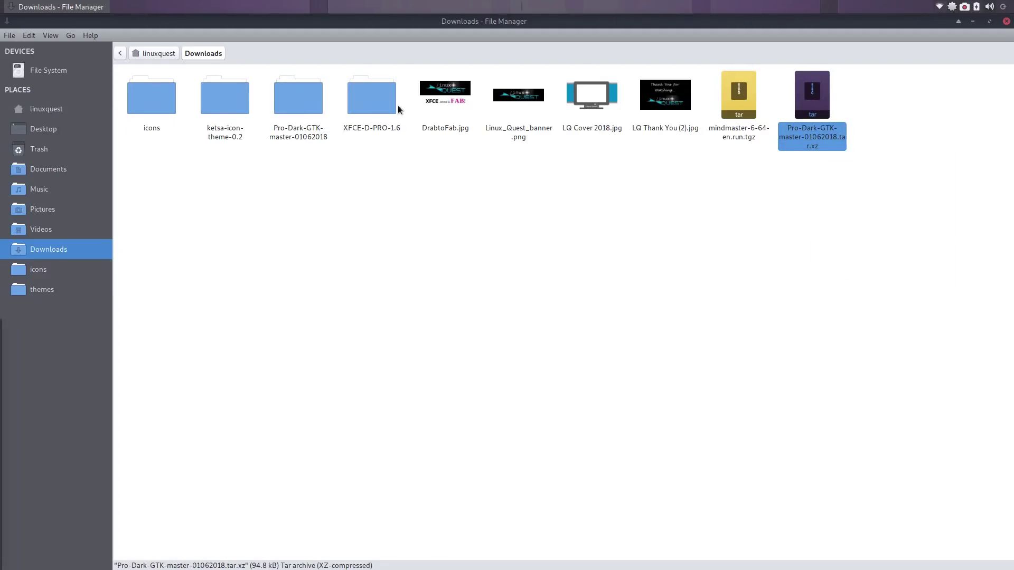
# Step: Copy the XFCE-D-PRO-1.6 folder from Downloads
pyautogui.rightClick(365, 105)
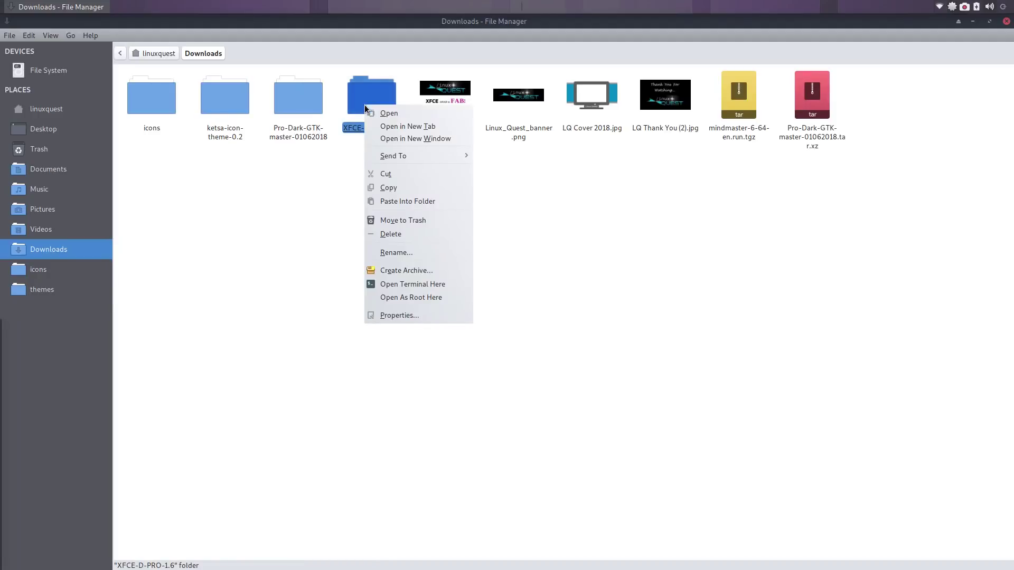
pyautogui.click(386, 187)
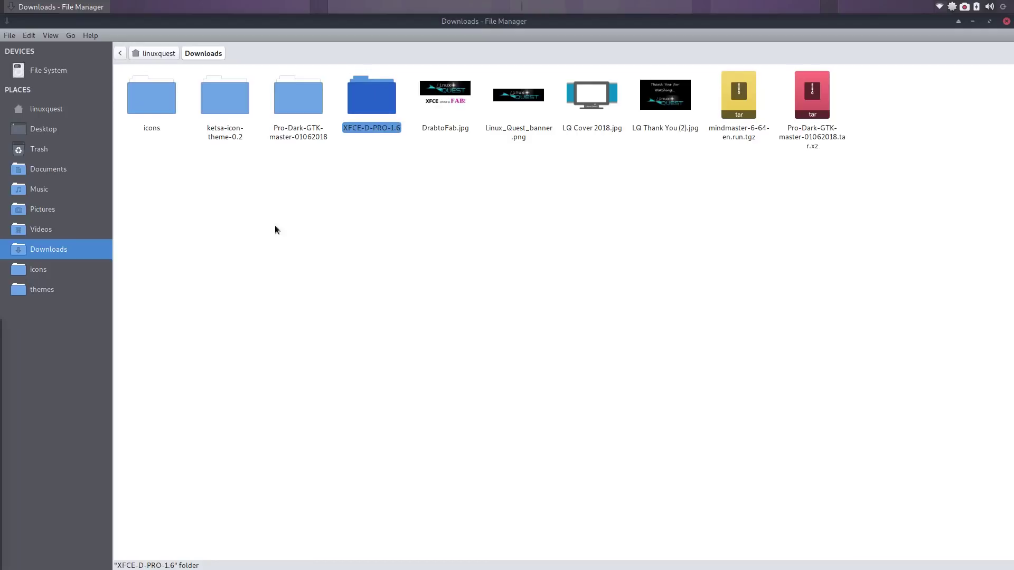
pyautogui.click(386, 153)
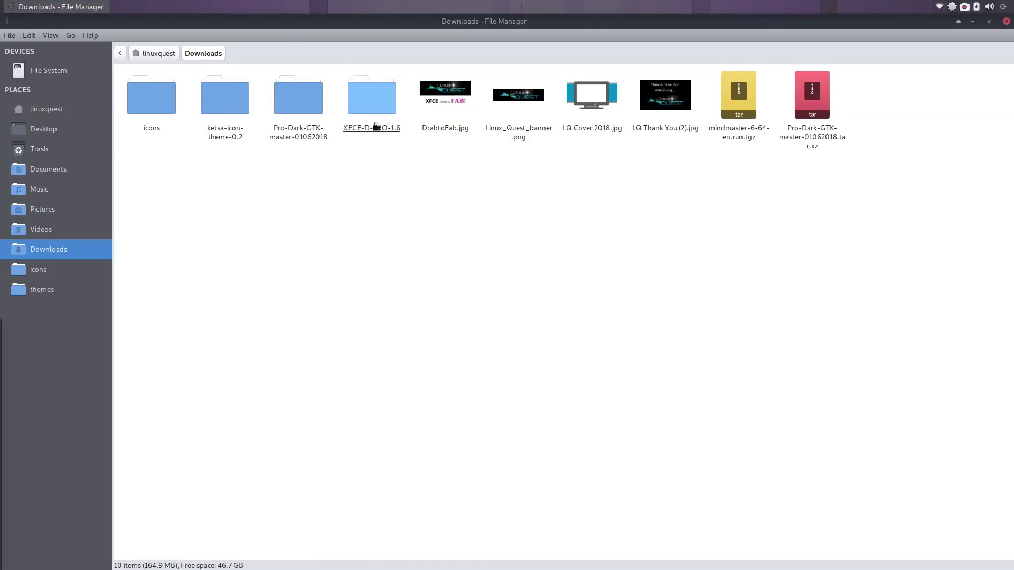
pyautogui.moveTo(369, 126)
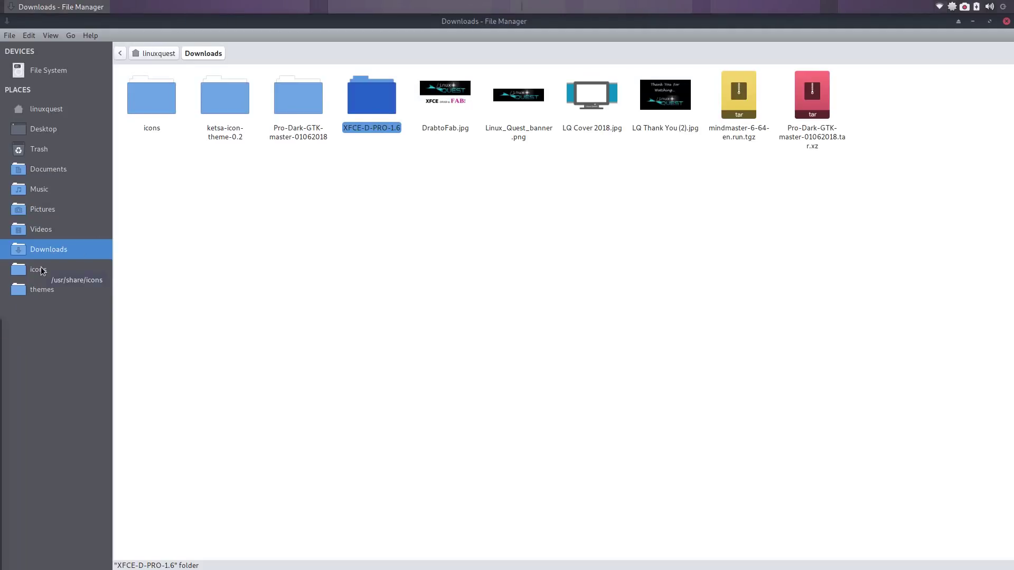
# Step: Open the themes folder as root through its shortcut, authenticating with the account password
pyautogui.rightClick(52, 293)
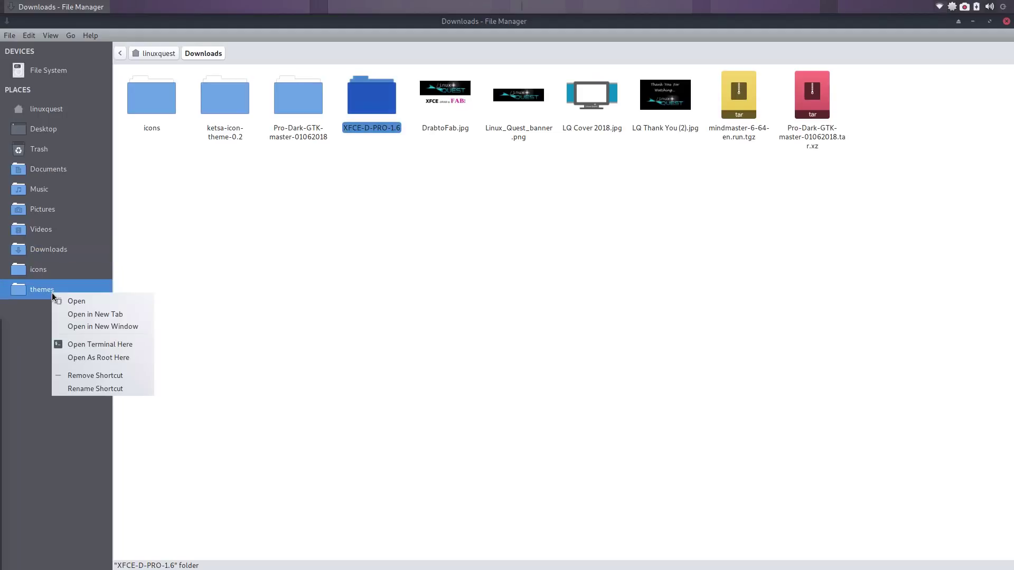
pyautogui.click(104, 357)
pyautogui.write('********')
pyautogui.press('Return')
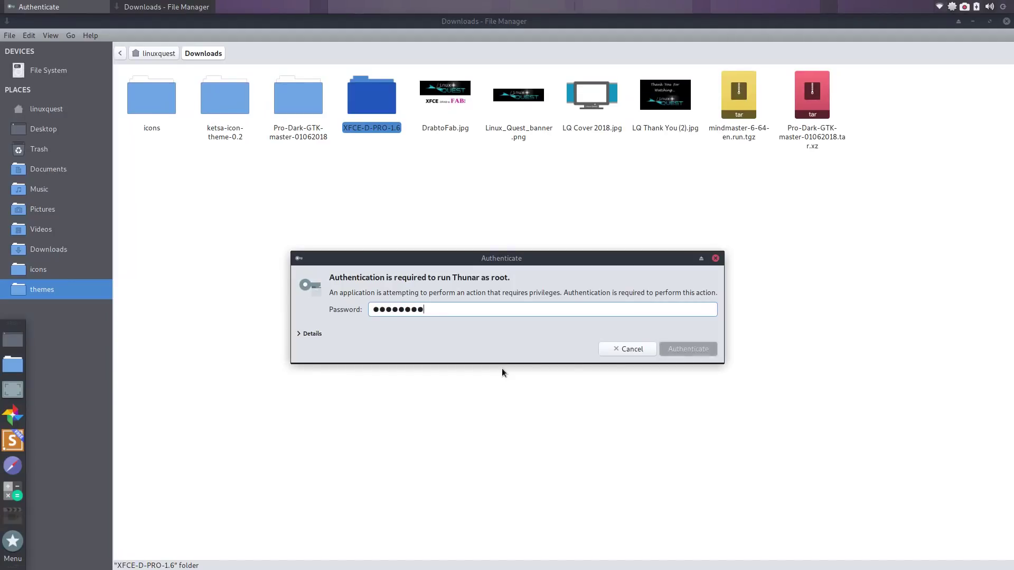
# Step: Show the Paste option in the root themes folder without pasting, and close both file manager windows
pyautogui.rightClick(742, 309)
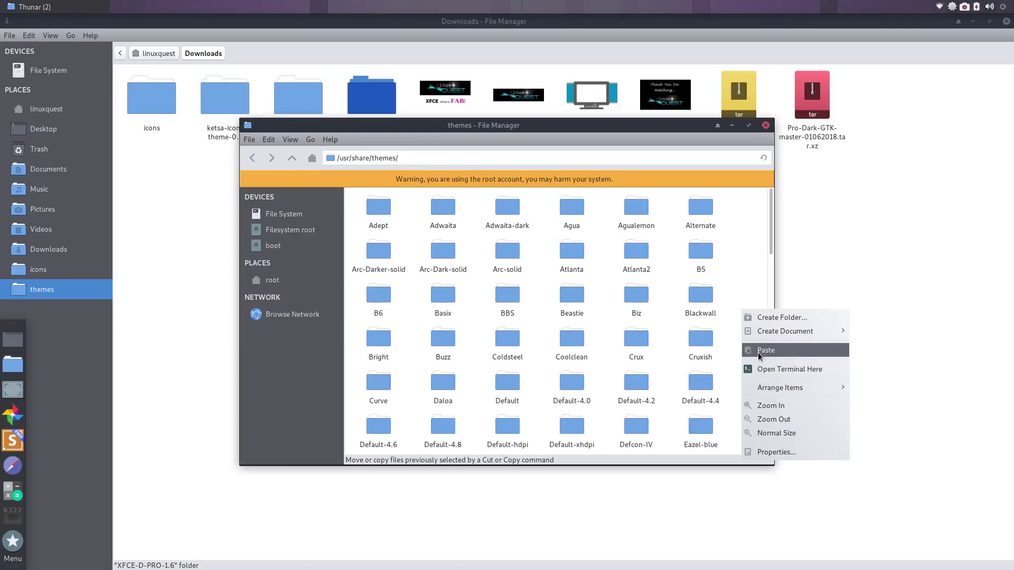
pyautogui.click(764, 126)
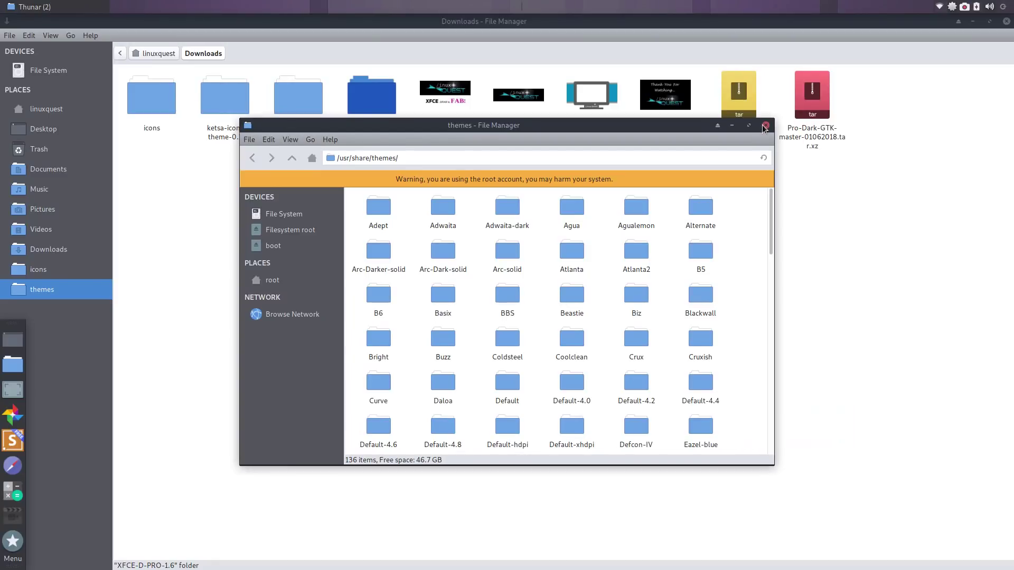
pyautogui.click(764, 127)
pyautogui.click(1006, 21)
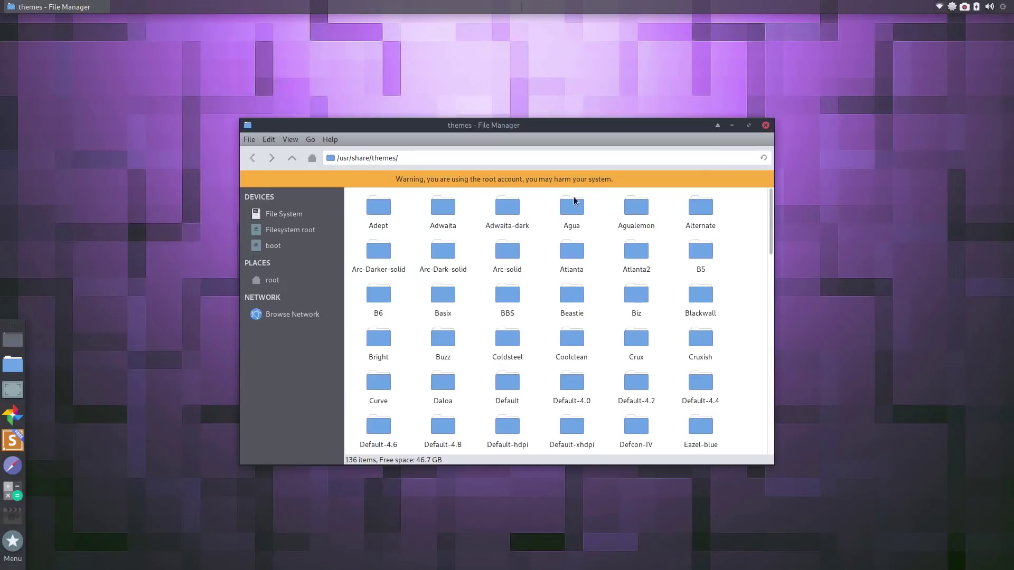
pyautogui.click(766, 126)
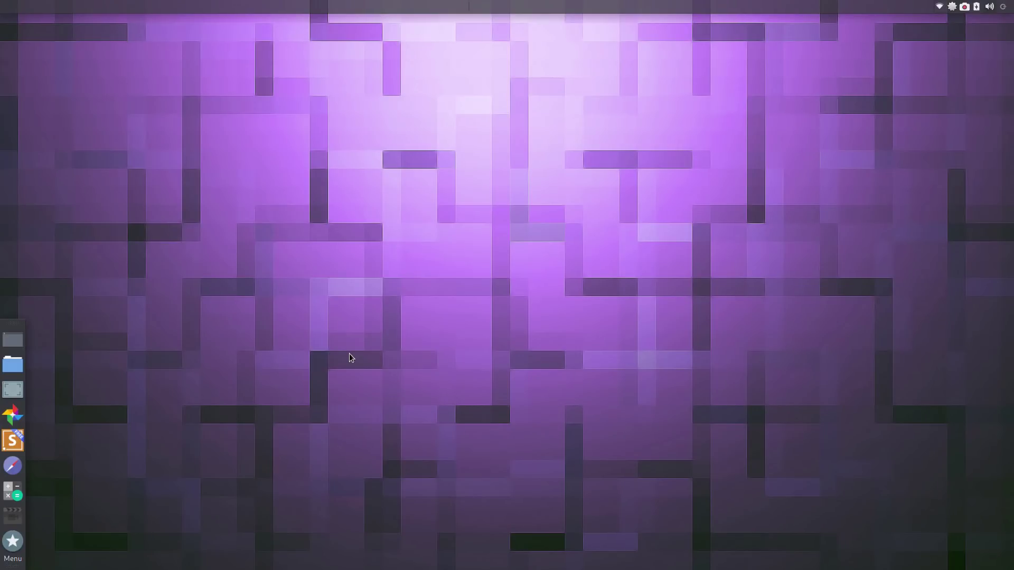
# Step: Launch the Appearance settings through the Application Finder and move the dialog slightly aside
pyautogui.click(13, 541)
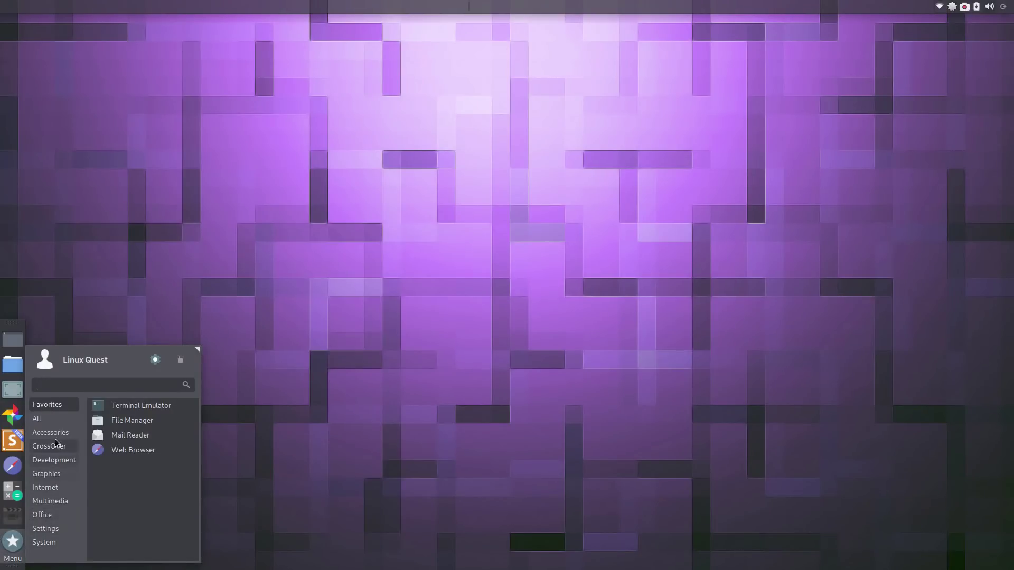
pyautogui.click(49, 418)
pyautogui.click(132, 464)
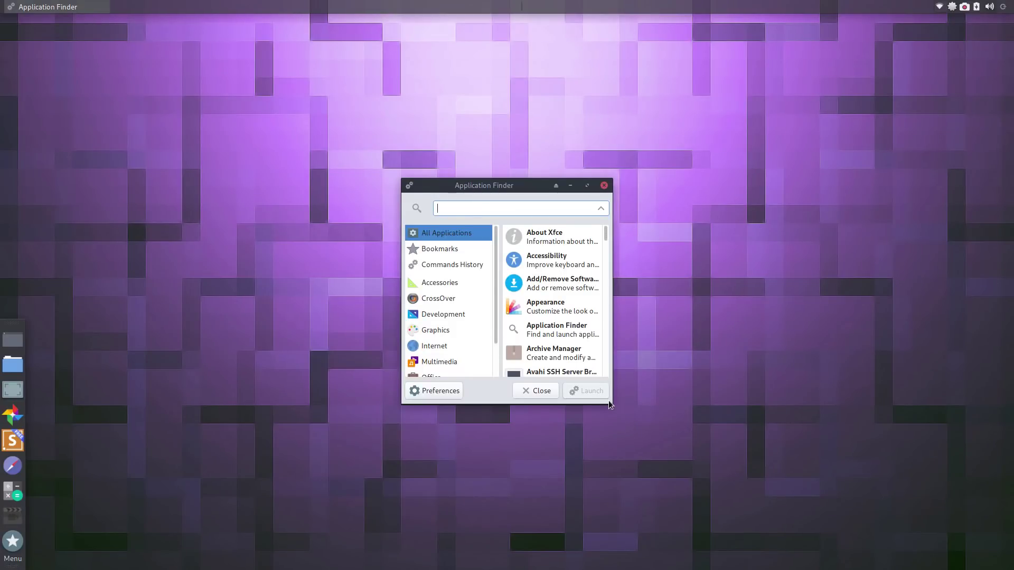
pyautogui.click(553, 310)
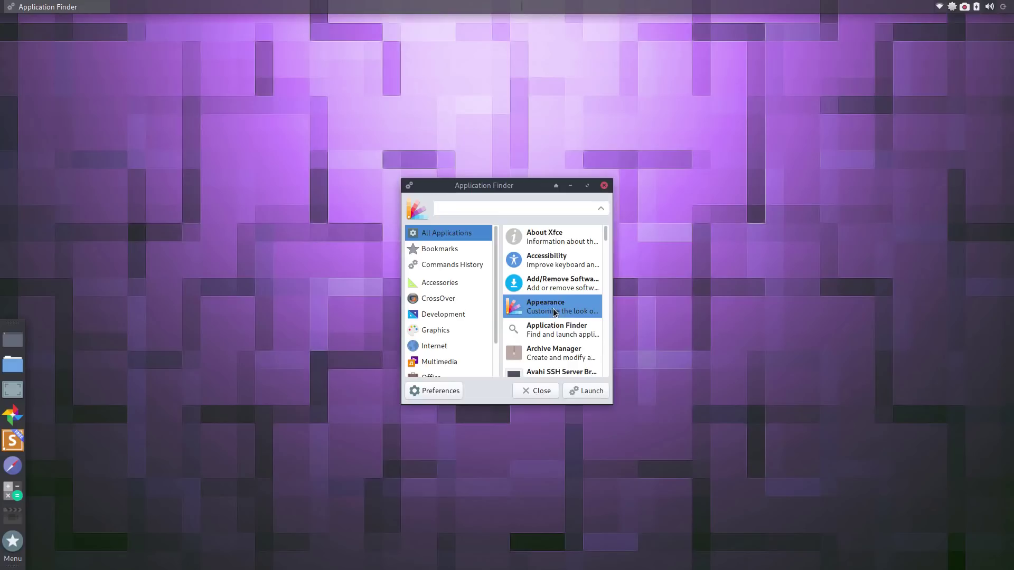
pyautogui.click(581, 391)
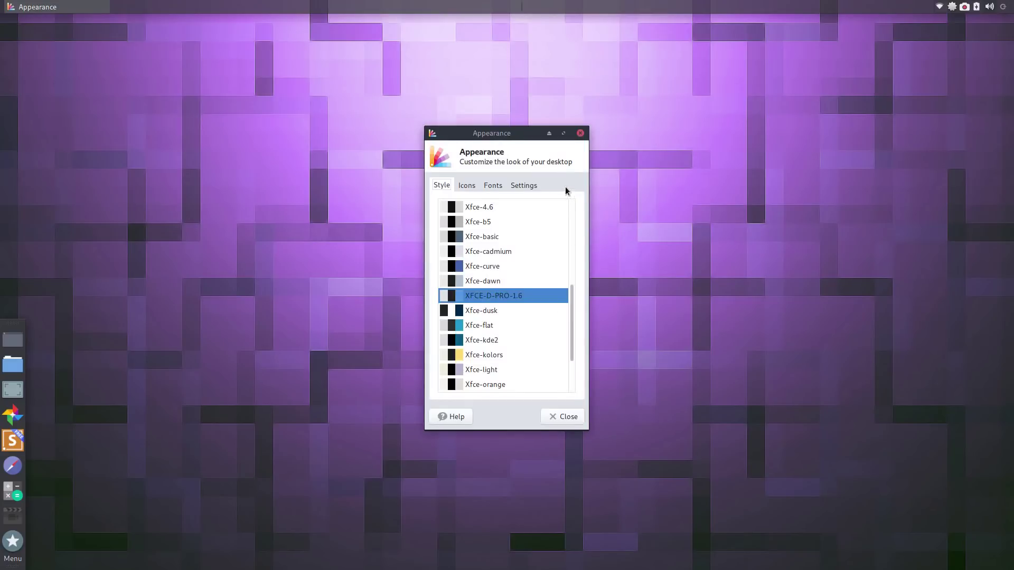
pyautogui.moveTo(508, 138); pyautogui.dragTo(466, 129)
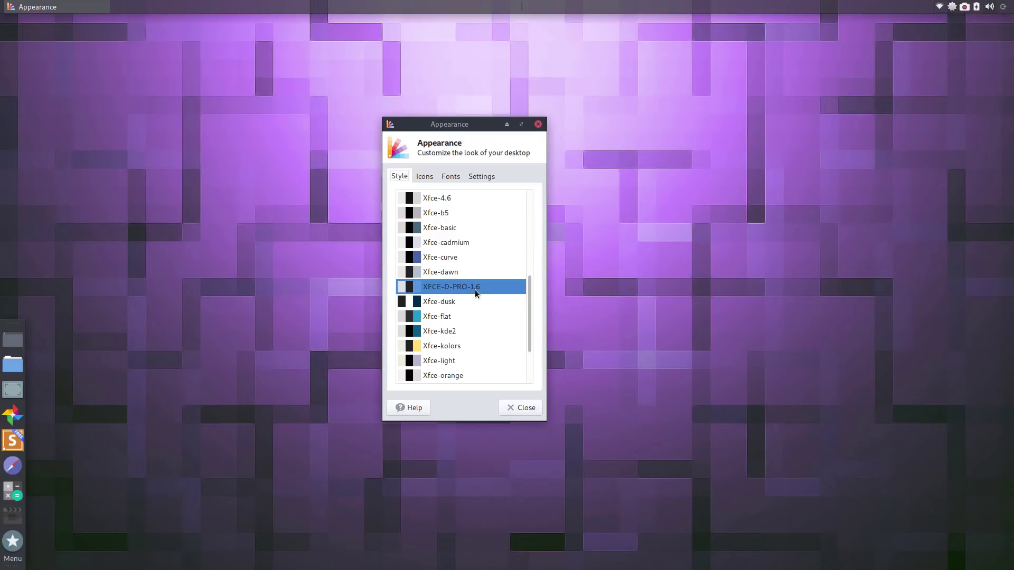
# Step: Look through the start of the theme style list and close the Appearance settings
pyautogui.moveTo(527, 290); pyautogui.dragTo(540, 174)
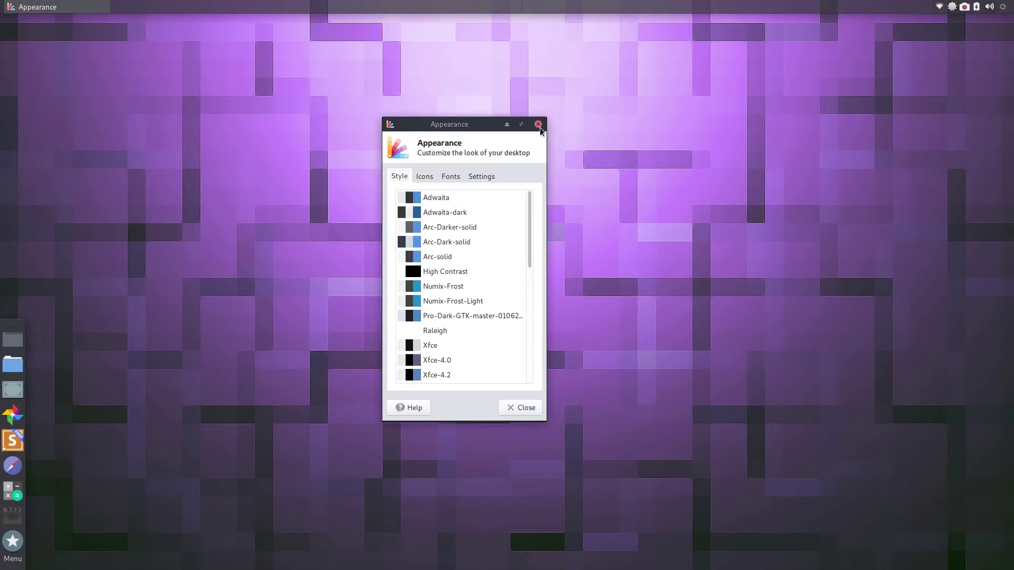
pyautogui.click(539, 127)
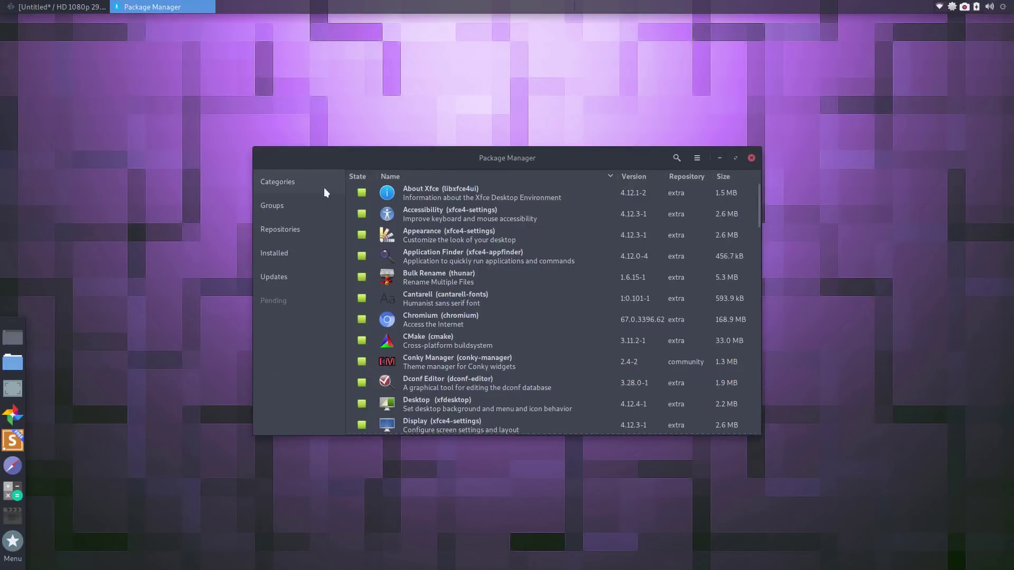
# Step: Search the Package Manager for conky, close it, and launch Conky Manager
pyautogui.click(676, 158)
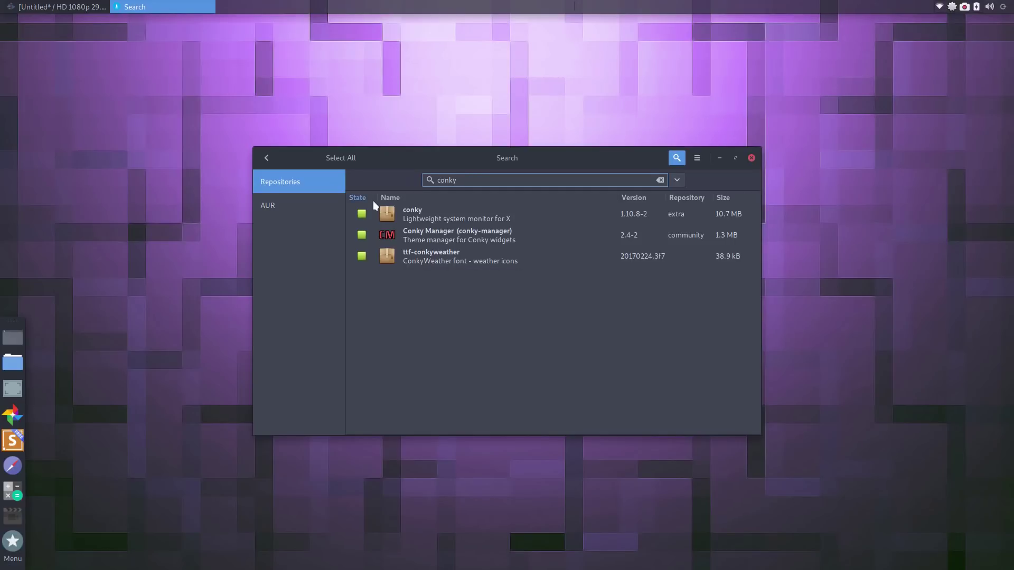
pyautogui.click(752, 157)
pyautogui.click(10, 551)
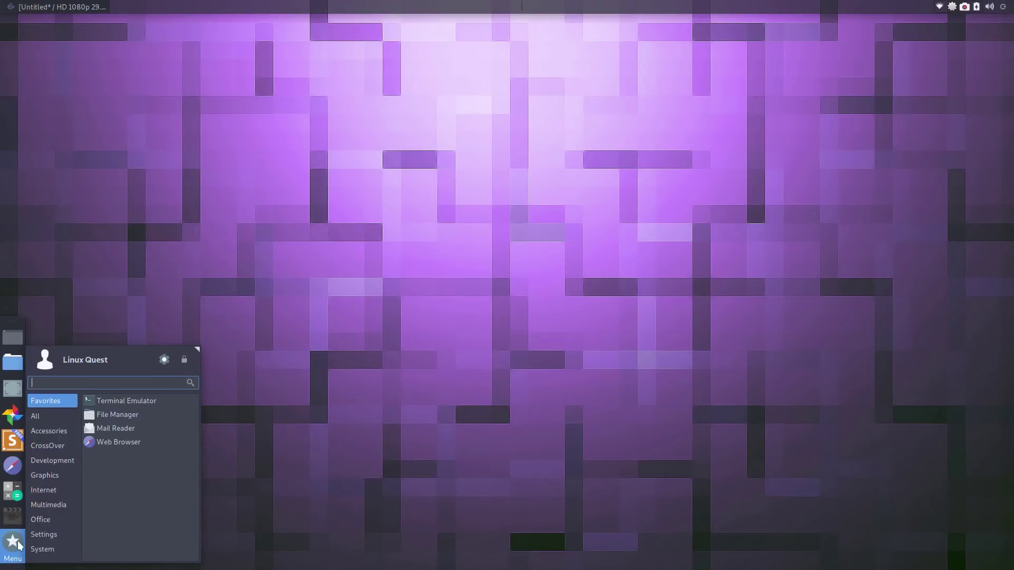
pyautogui.write('conky')
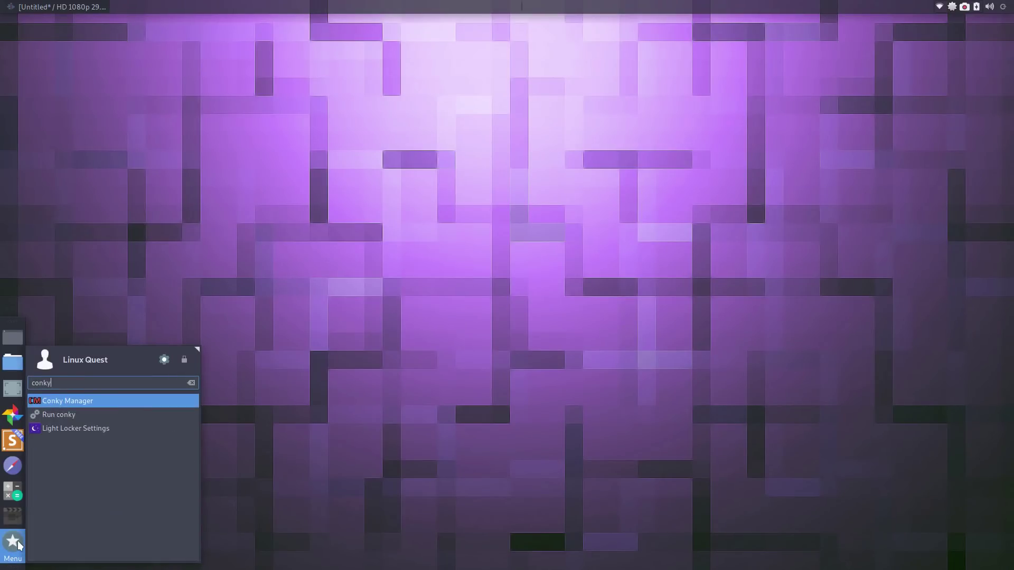
pyautogui.click(54, 405)
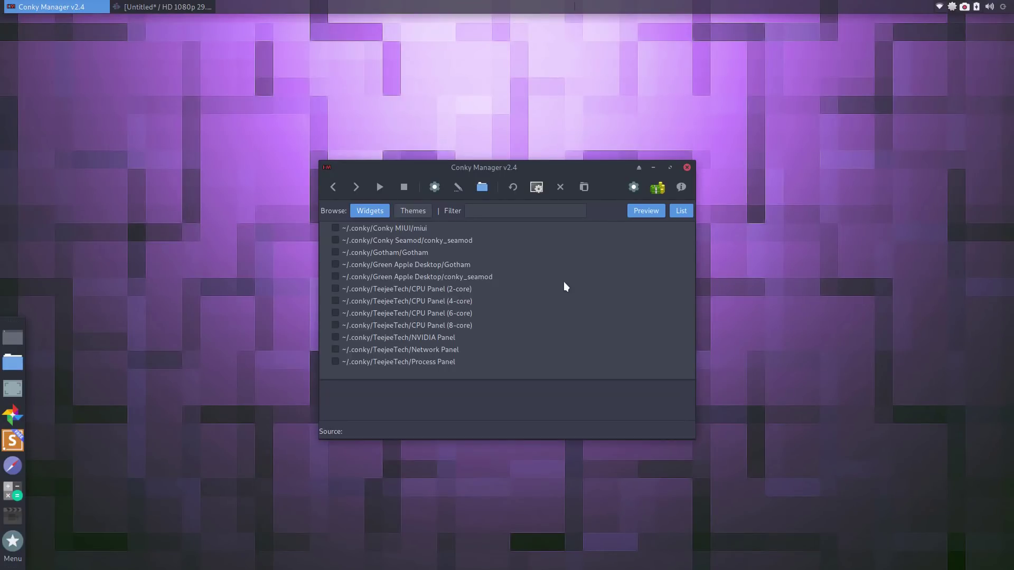
# Step: Select the ~/.conky/Gotham/Gotham widget, maximize Conky Manager, and set the widget's alignment to Middle Right
pyautogui.click(410, 254)
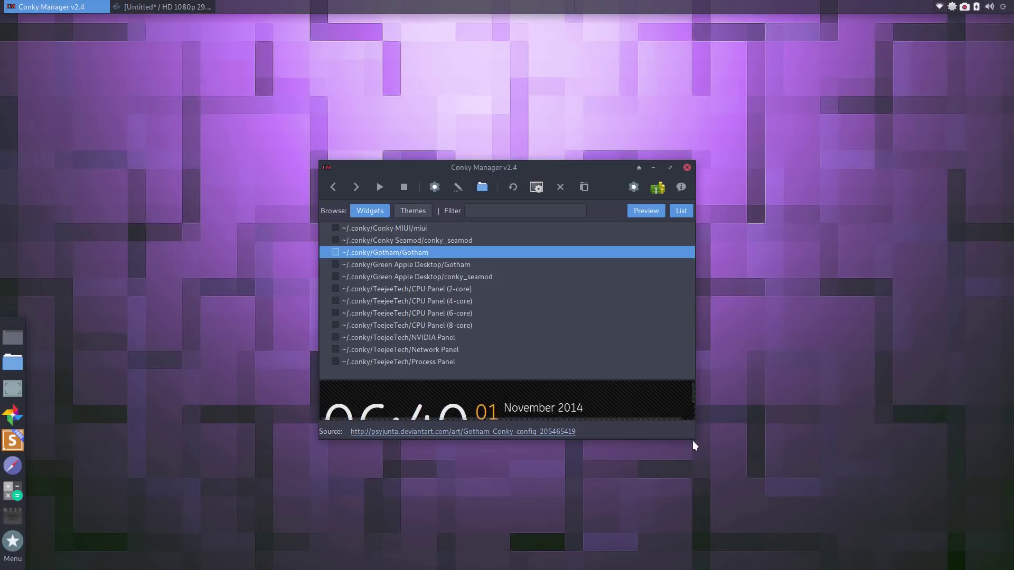
pyautogui.click(669, 168)
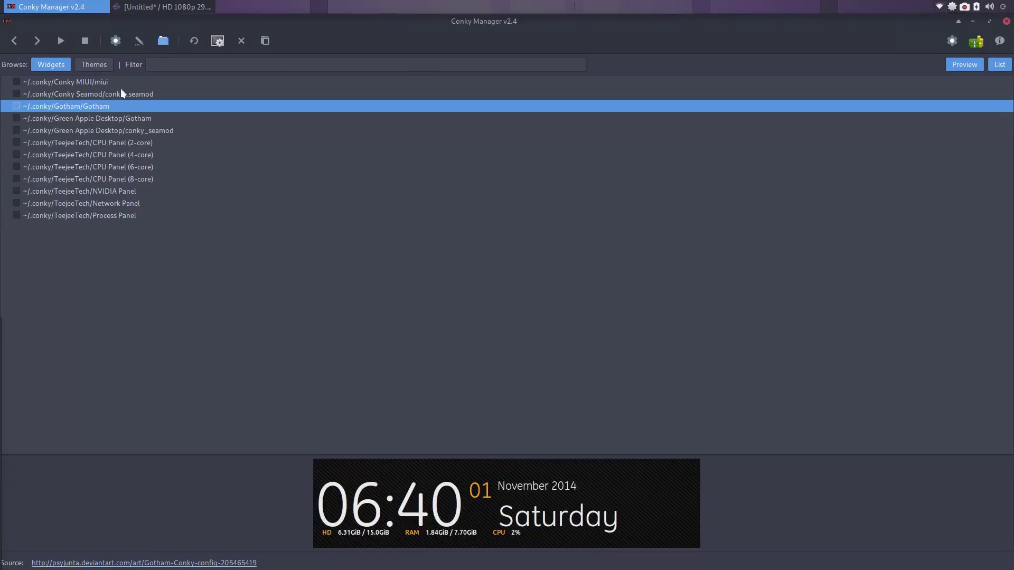
pyautogui.click(116, 41)
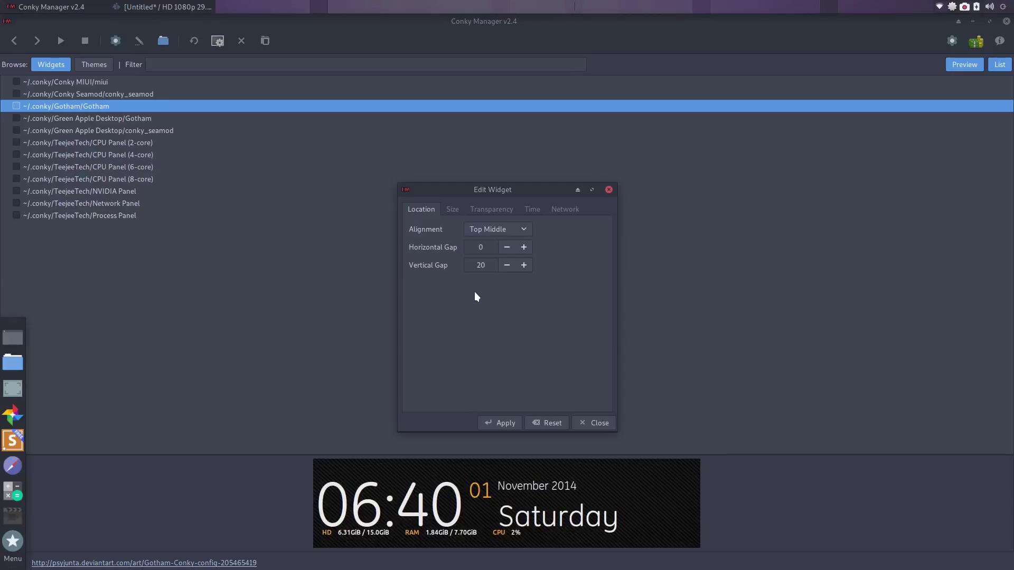
pyautogui.click(526, 231)
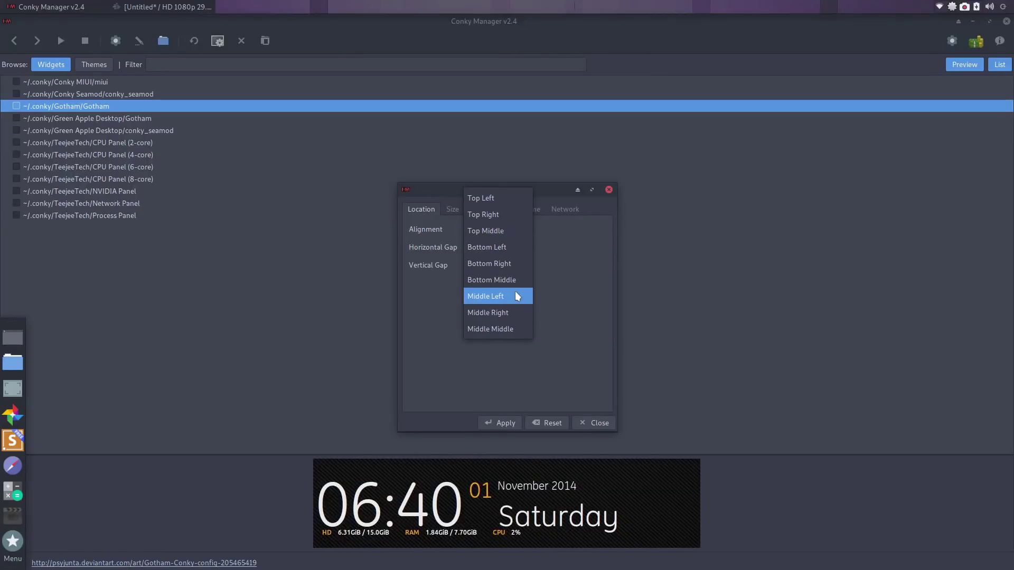
pyautogui.click(516, 316)
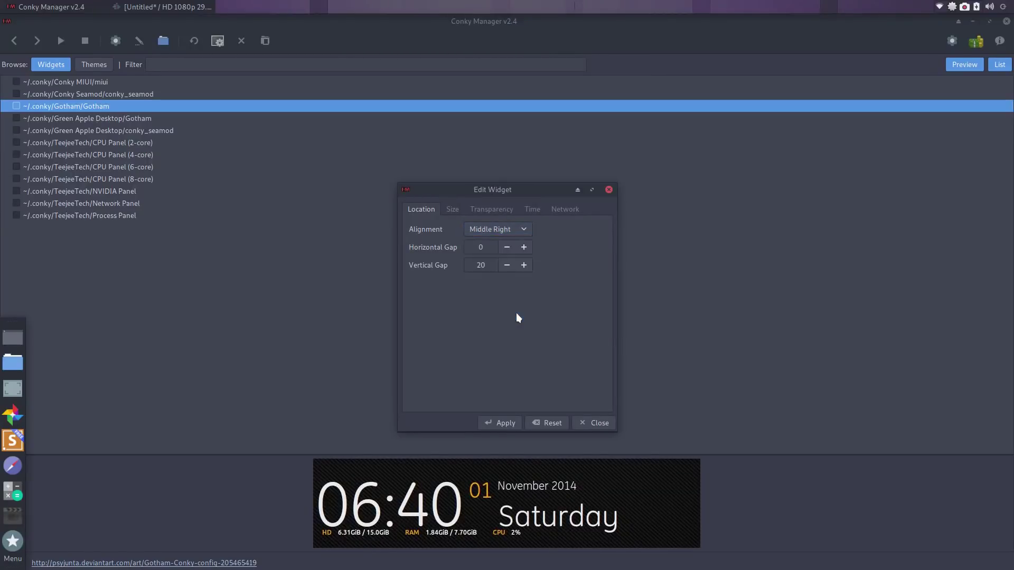
# Step: Set the Gotham widget's transparency type to Semi-Transparent after trying Transparent
pyautogui.click(483, 210)
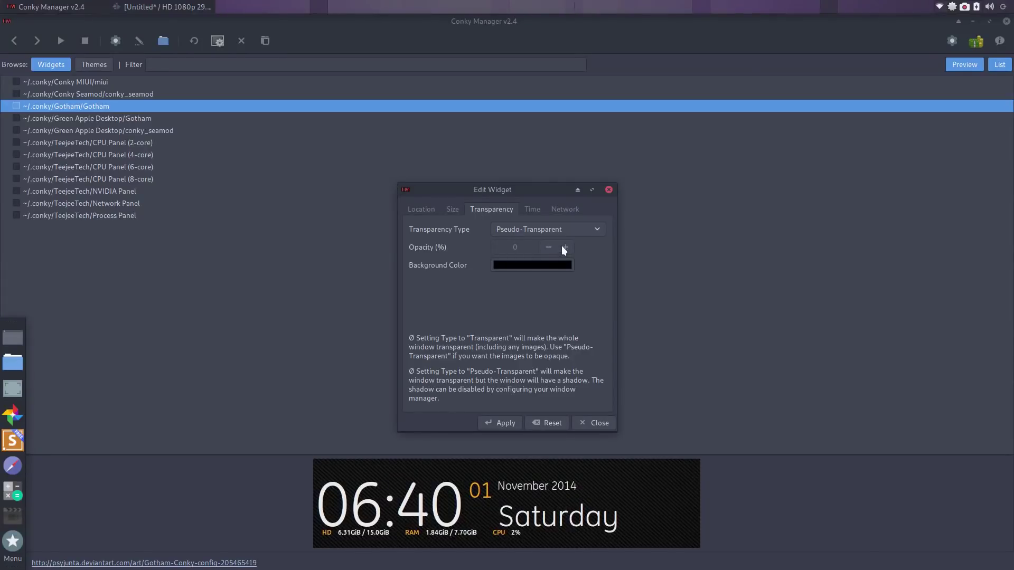
pyautogui.click(566, 229)
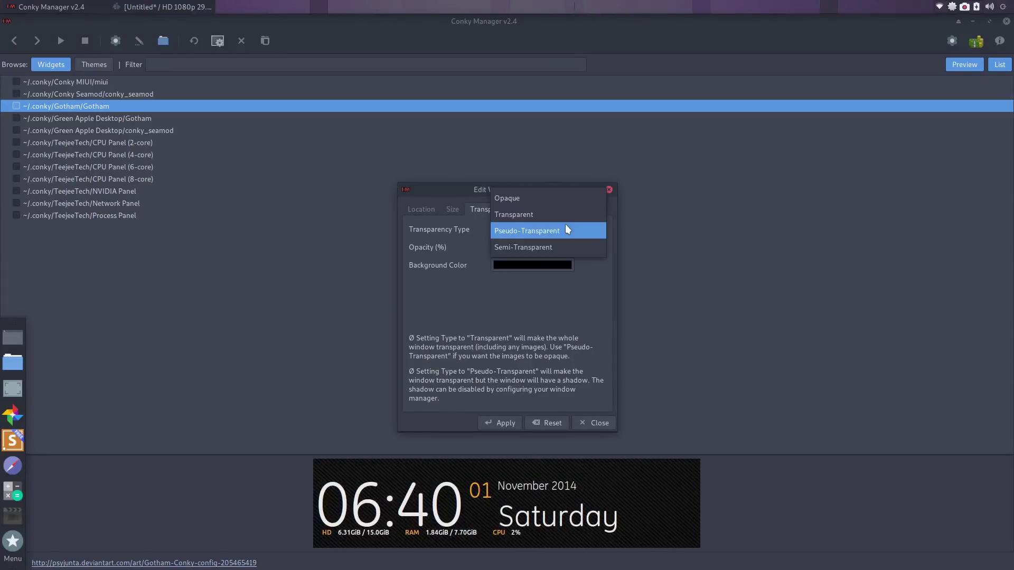
pyautogui.click(563, 216)
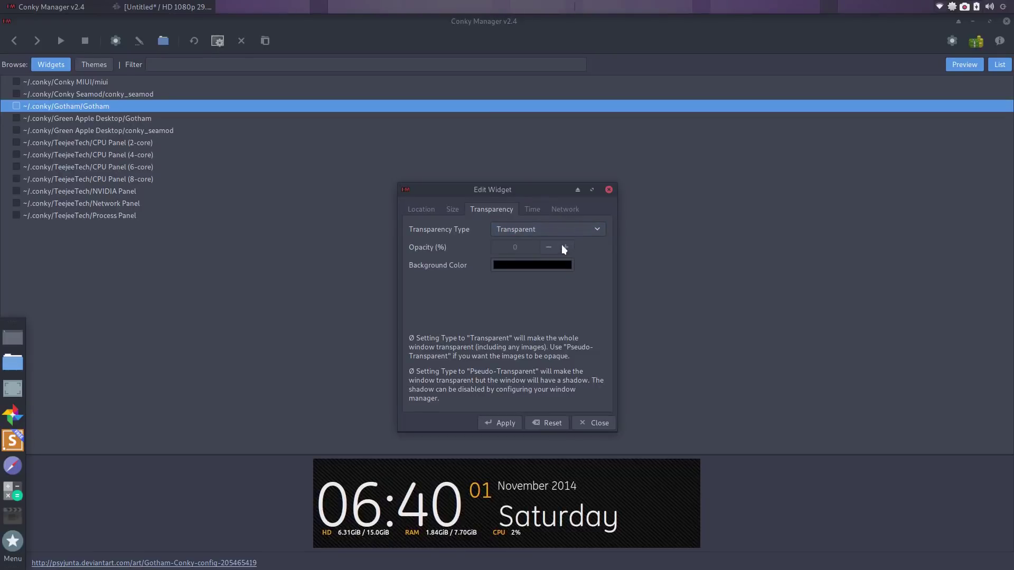
pyautogui.click(558, 229)
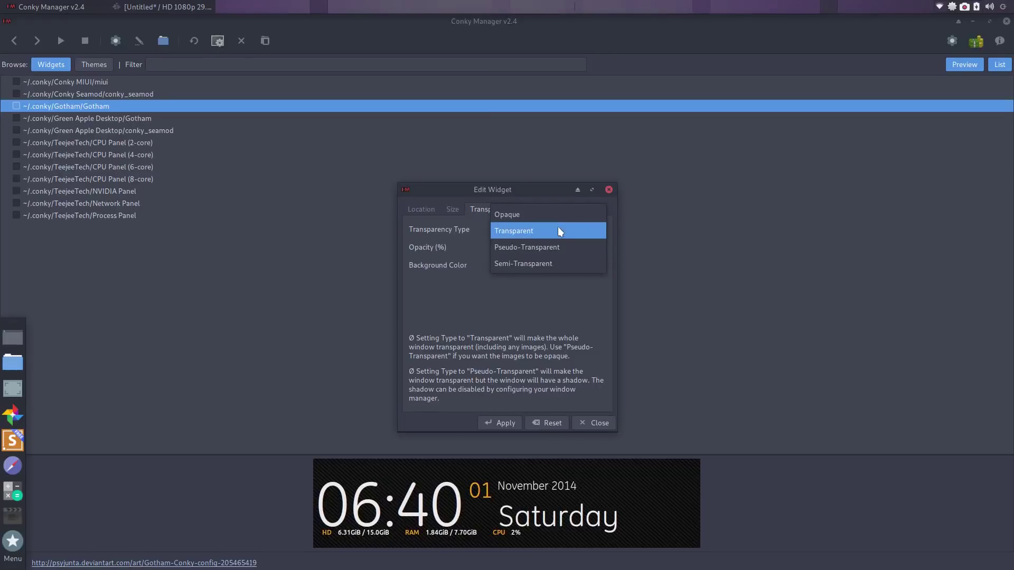
pyautogui.click(554, 264)
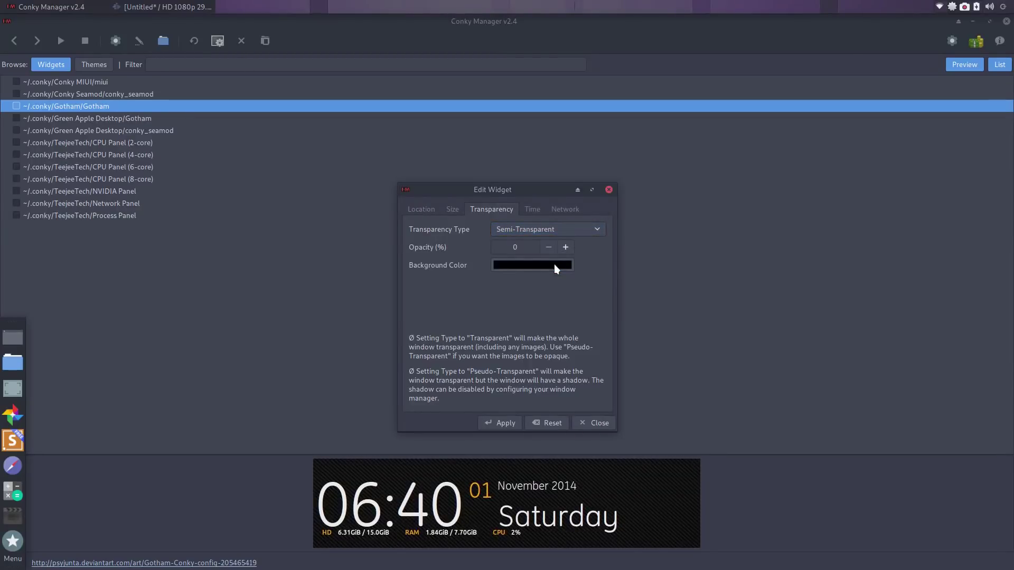
# Step: Adjust the widget's opacity, apply the settings, and minimize Conky Manager to show the widget on the desktop
pyautogui.click(565, 247)
pyautogui.click(565, 247)
pyautogui.click(552, 247)
pyautogui.click(552, 246)
pyautogui.click(553, 246)
pyautogui.click(502, 423)
pyautogui.click(972, 22)
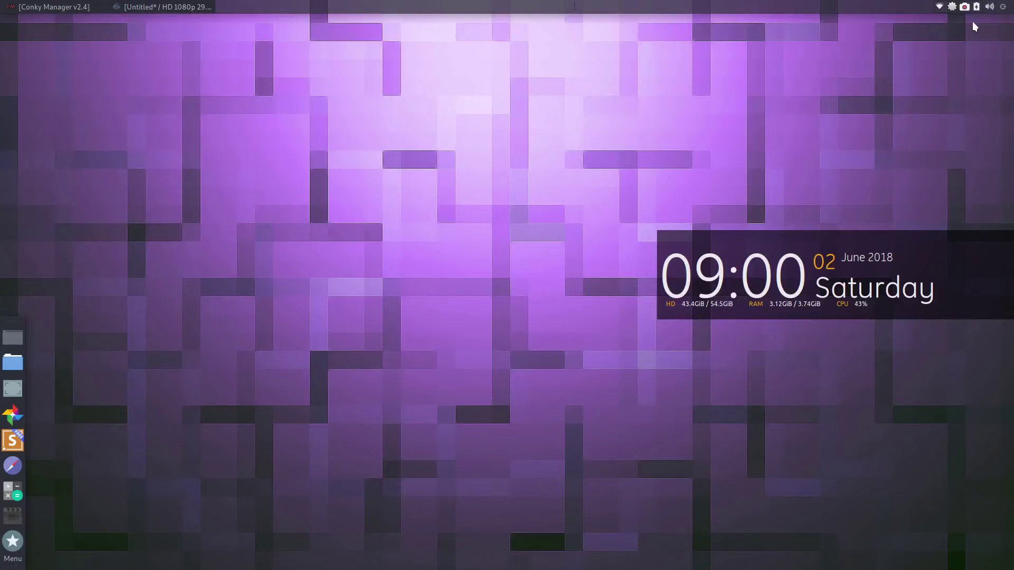